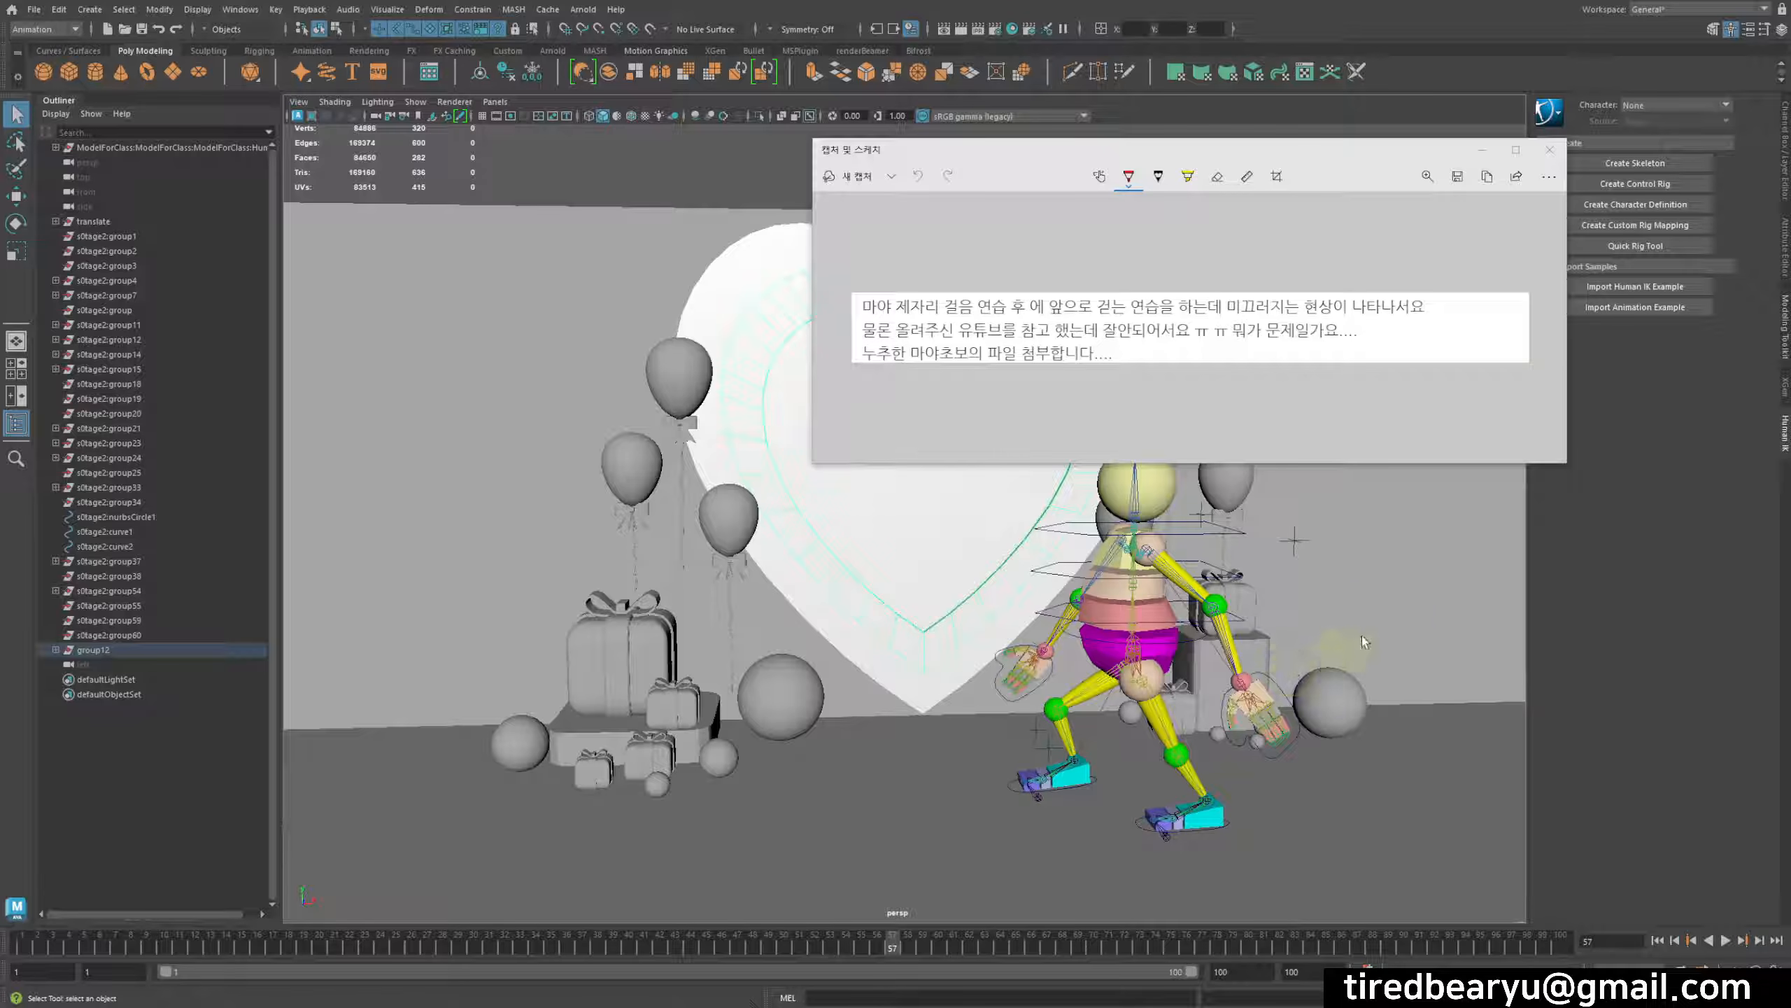
# Step: Clear the selection and play the walk animation from frame 1 with the whole stage in view
pyautogui.click(1360, 599)
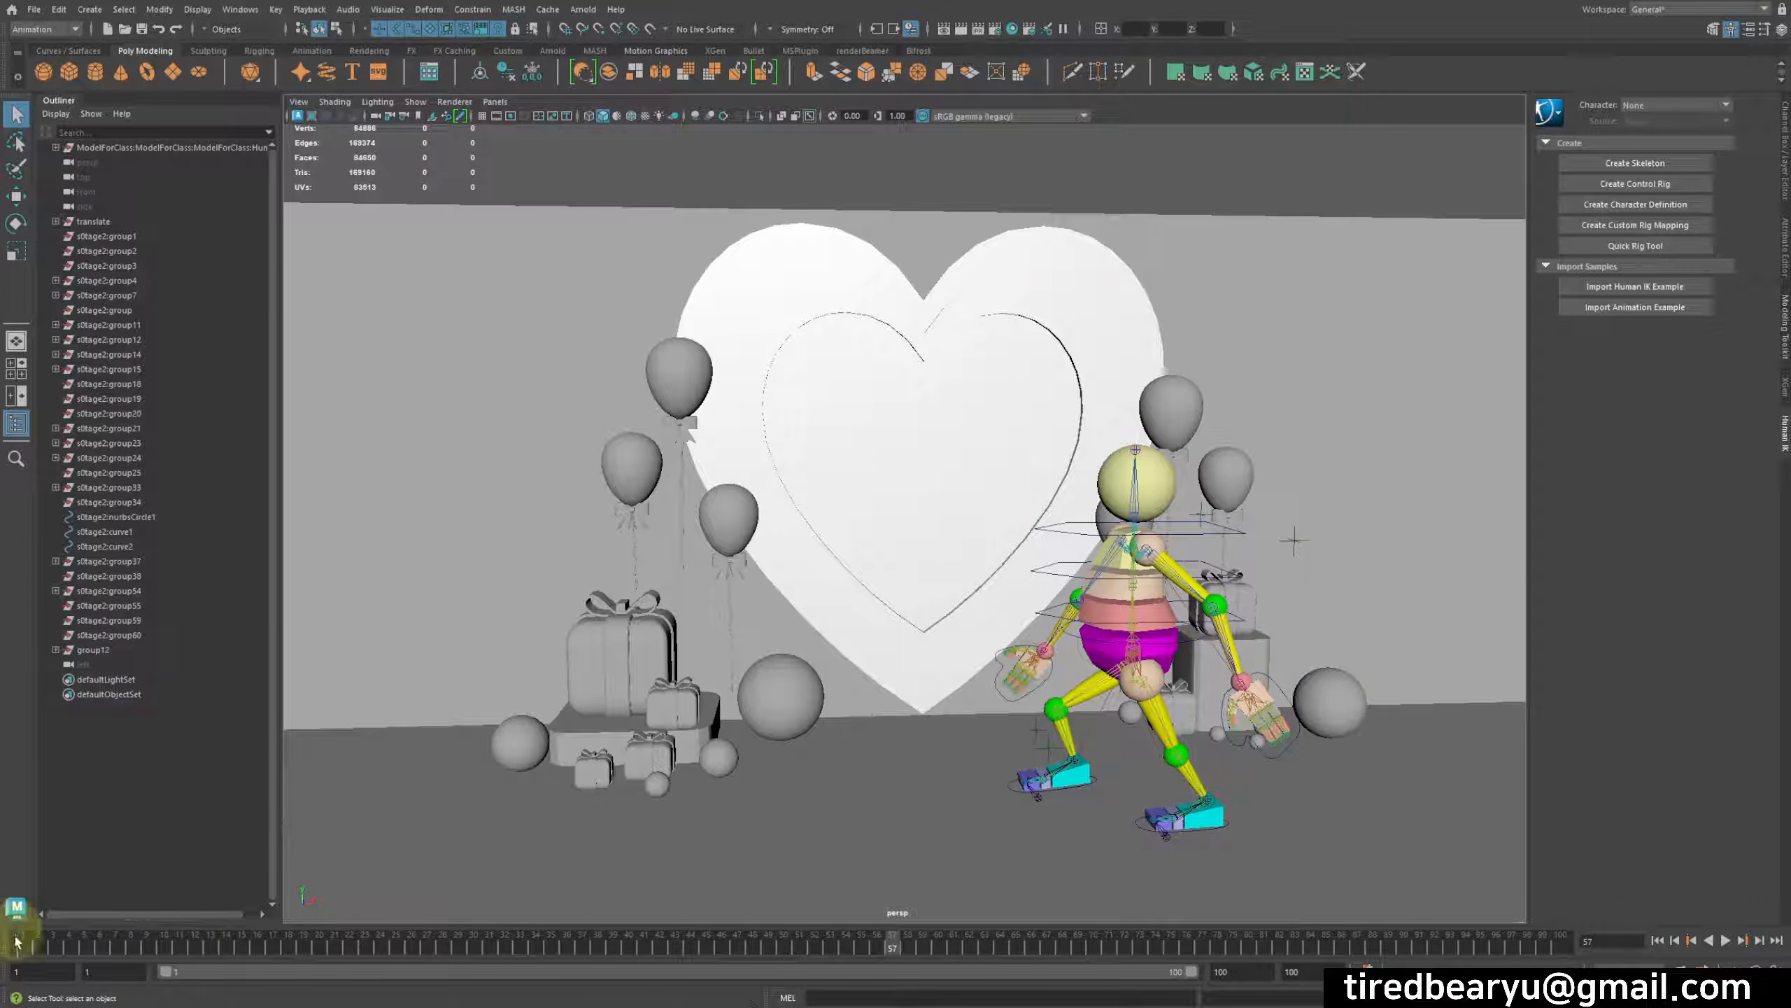
pyautogui.click(21, 946)
pyautogui.moveTo(20, 949); pyautogui.dragTo(54, 947)
pyautogui.scroll(-4, 783, 656)
pyautogui.keyDown('alt'); pyautogui.moveTo(906, 644); pyautogui.dragTo(834, 646, button='middle'); pyautogui.keyUp('alt')
pyautogui.click(1725, 940)
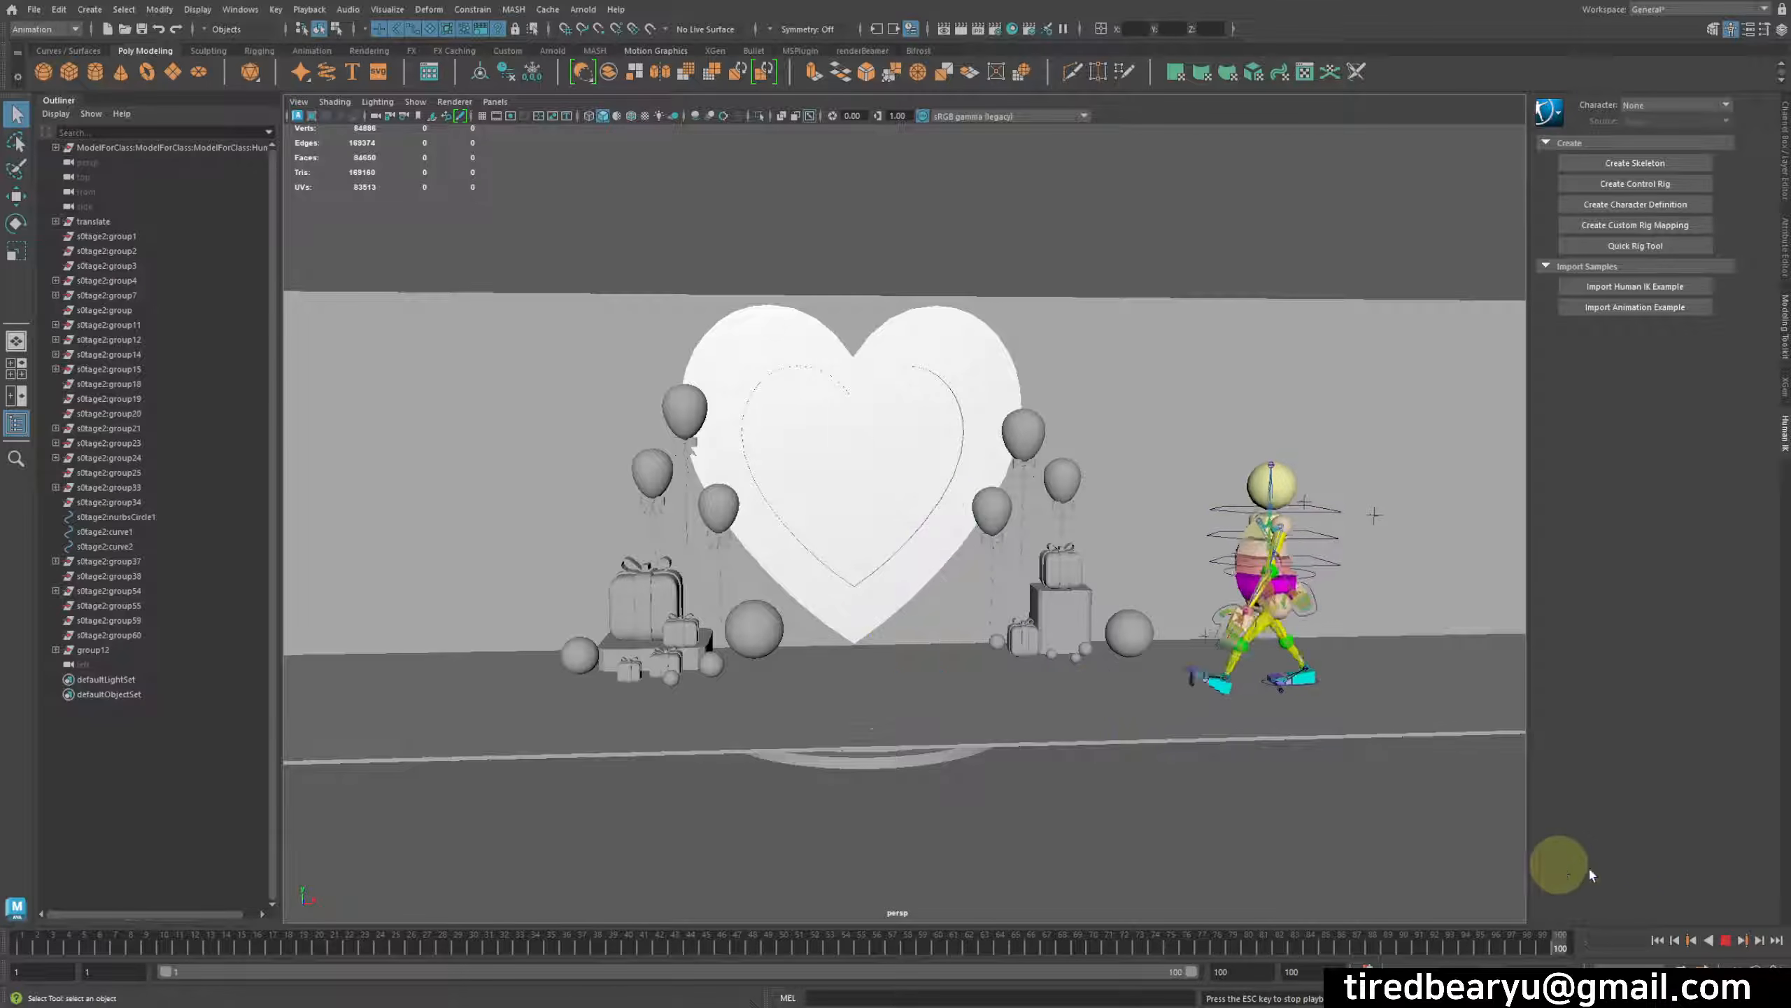
pyautogui.click(1726, 939)
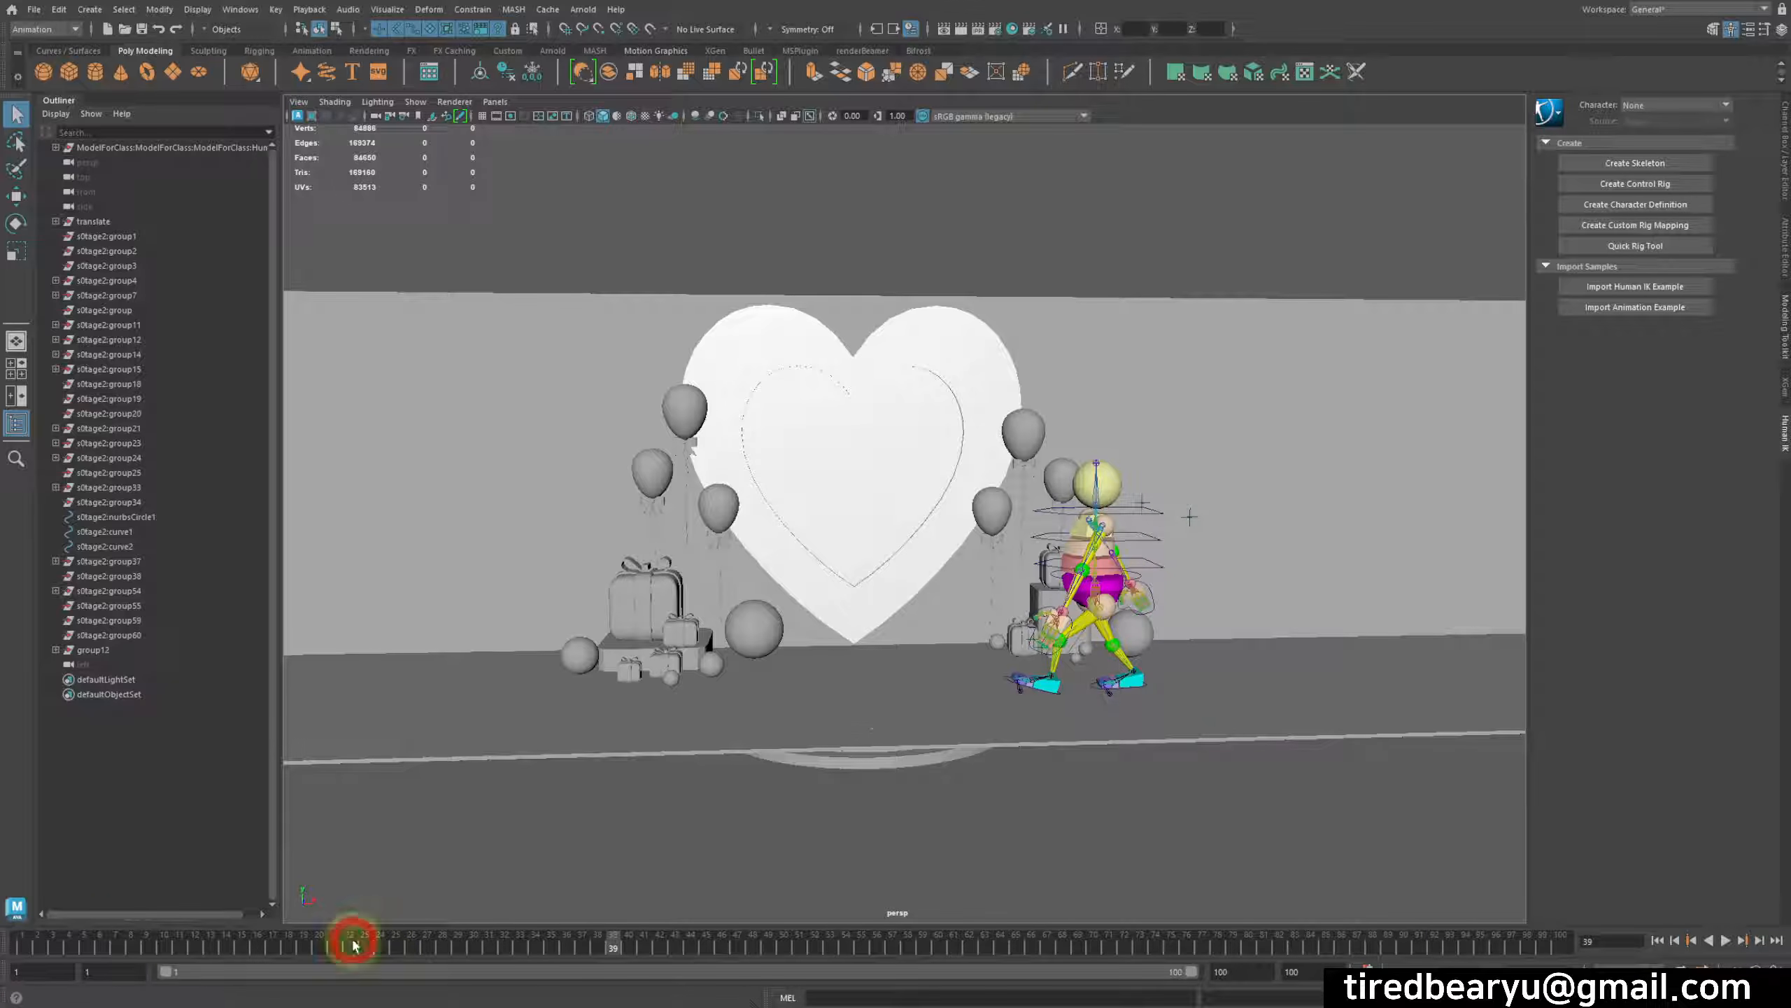
# Step: Scrub back to frame 1 and through the first frames to examine the character's foot sliding
pyautogui.moveTo(352, 940); pyautogui.dragTo(4, 917)
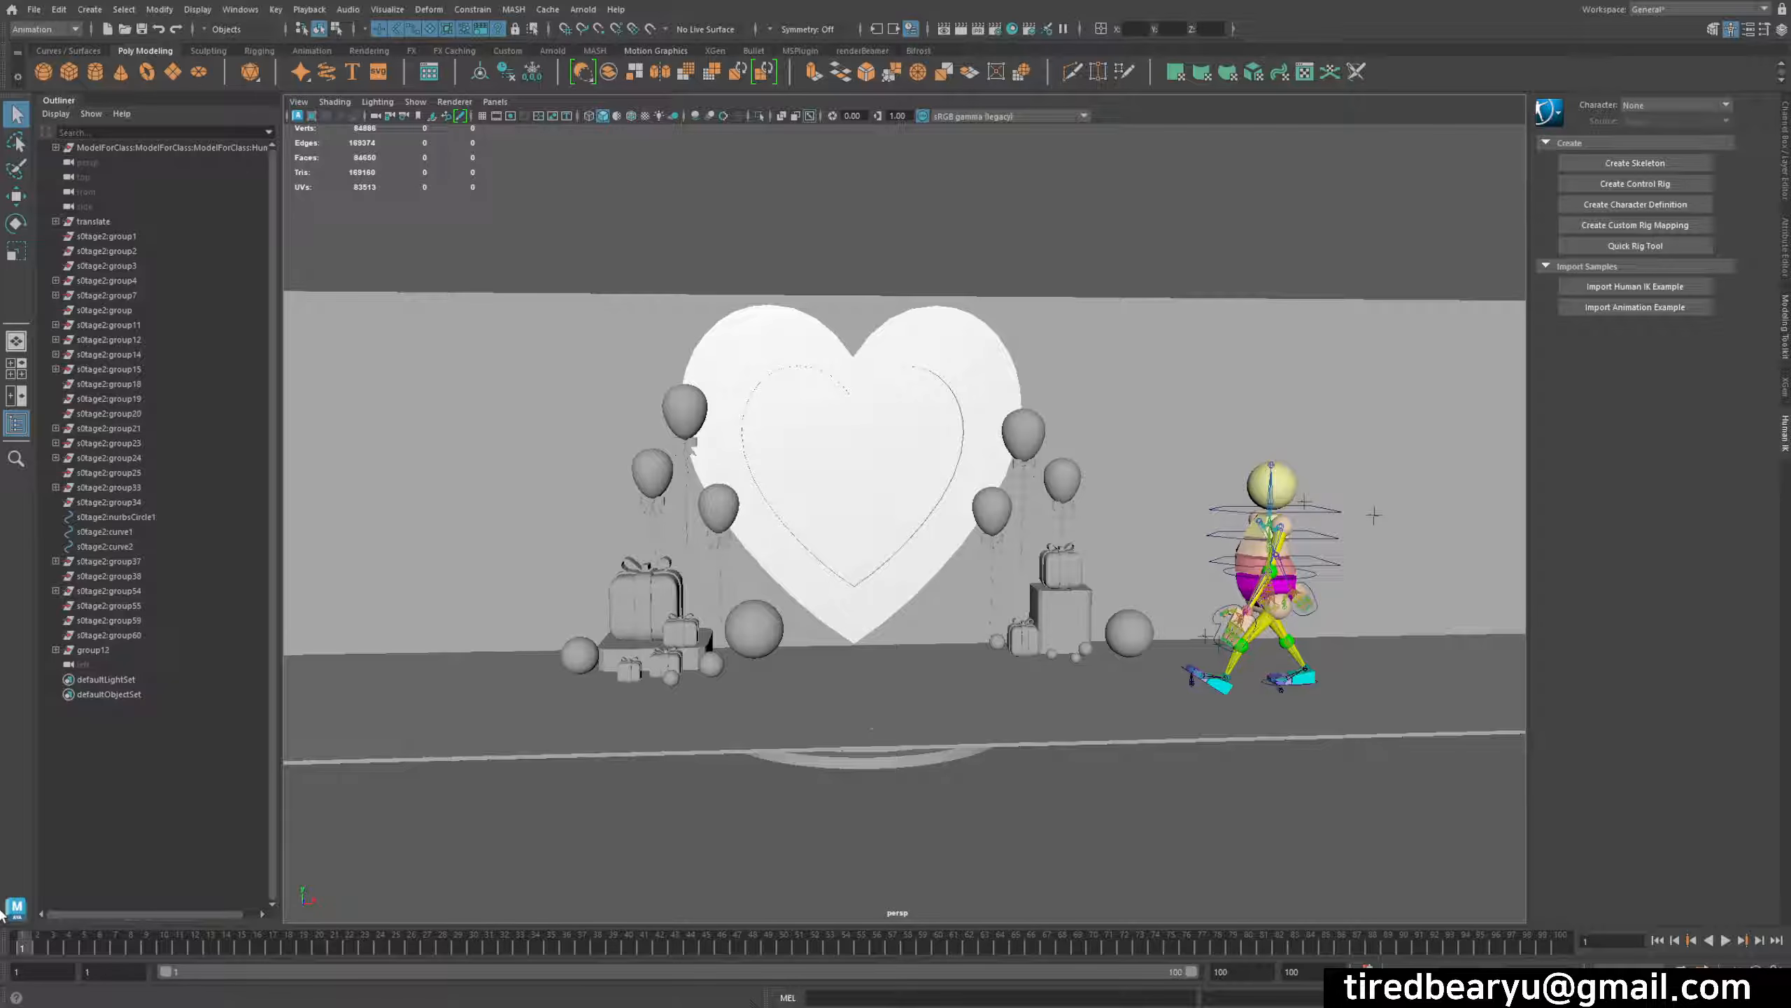
pyautogui.click(21, 916)
pyautogui.moveTo(54, 943); pyautogui.dragTo(4, 938)
pyautogui.keyDown('alt'); pyautogui.moveTo(1038, 660); pyautogui.dragTo(964, 639, button='middle'); pyautogui.keyUp('alt')
pyautogui.keyDown('alt'); pyautogui.moveTo(965, 640); pyautogui.dragTo(1041, 640, button='right'); pyautogui.keyUp('alt')
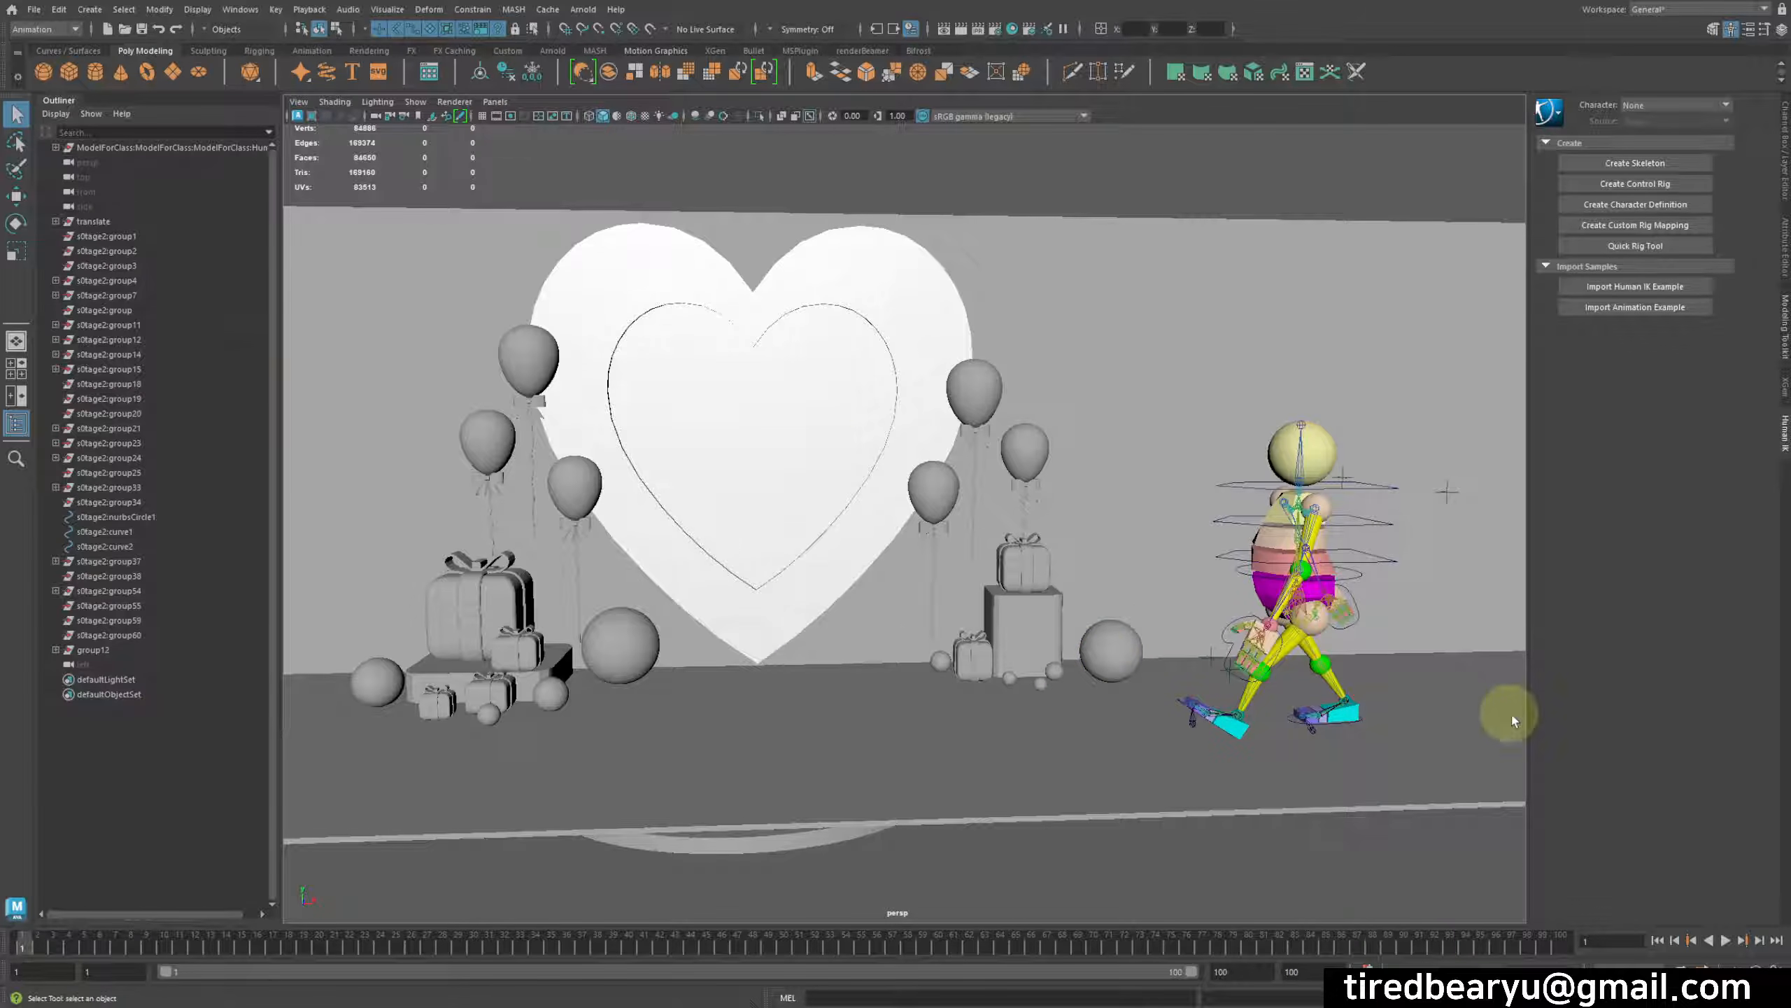
# Step: Select the translate group holding the walking character using wireframe display, and return to shaded display
pyautogui.press('4')
pyautogui.click(1352, 577)
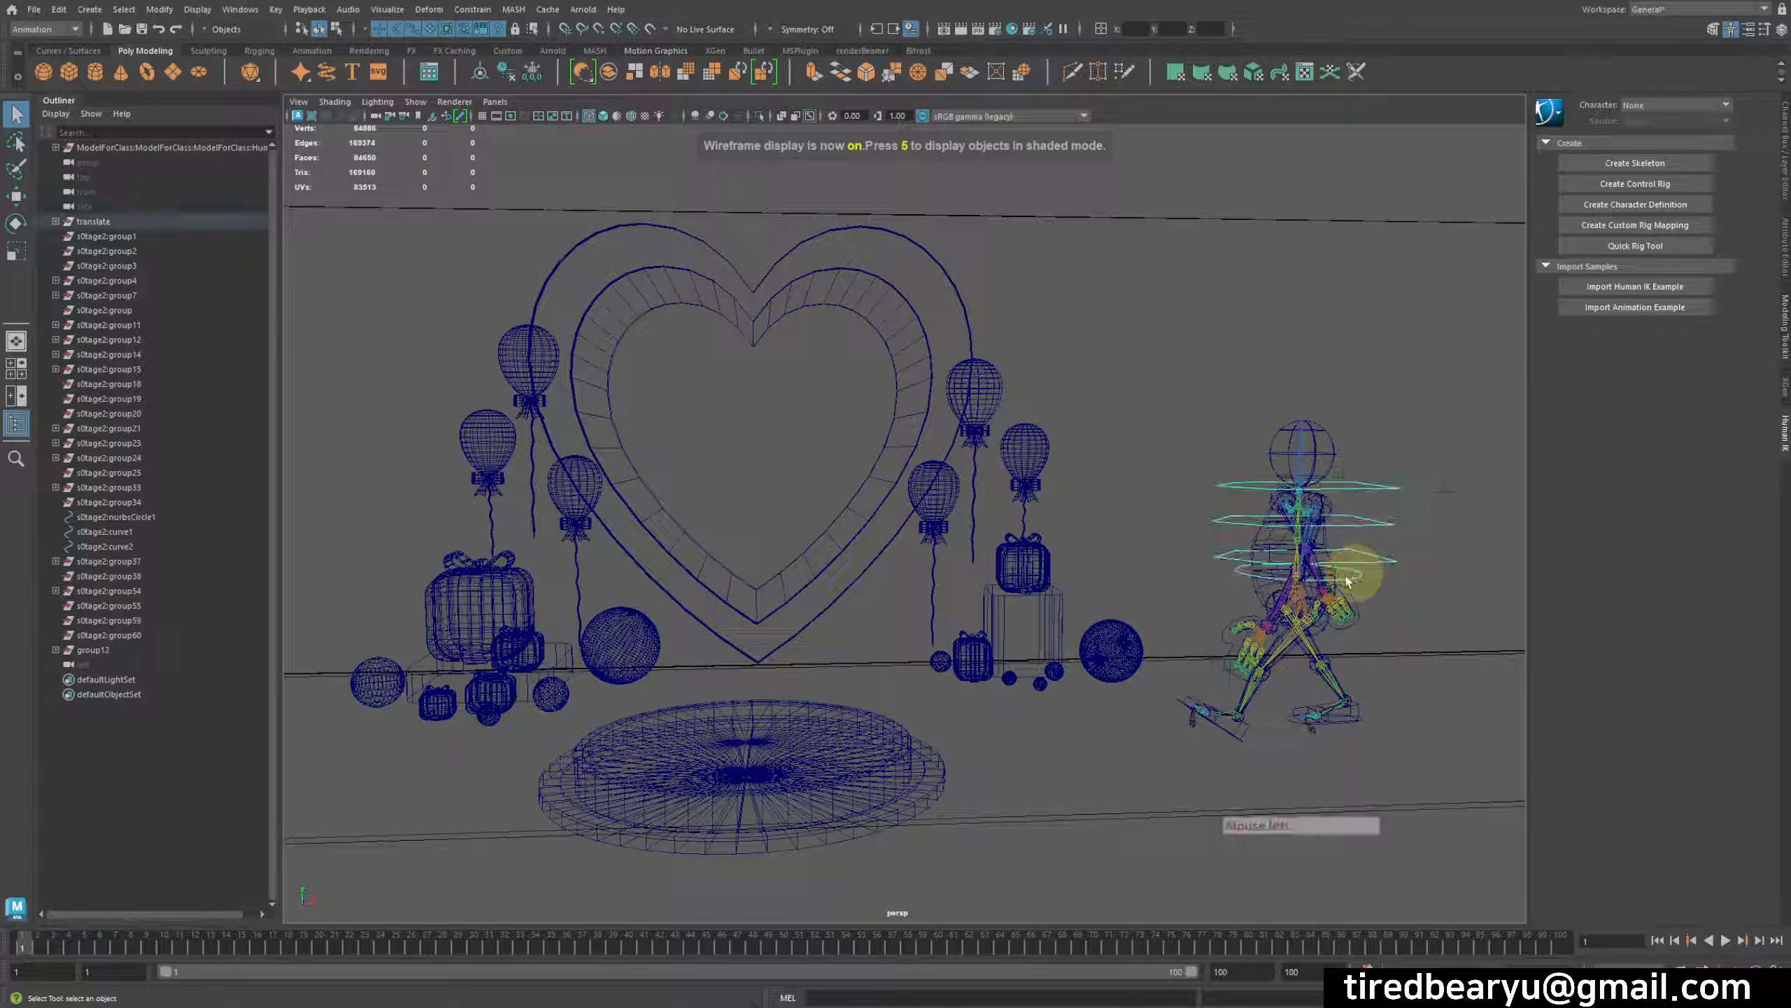
pyautogui.click(140, 221)
pyautogui.keyDown('alt'); pyautogui.moveTo(1284, 613); pyautogui.dragTo(1185, 596, button='middle'); pyautogui.keyUp('alt')
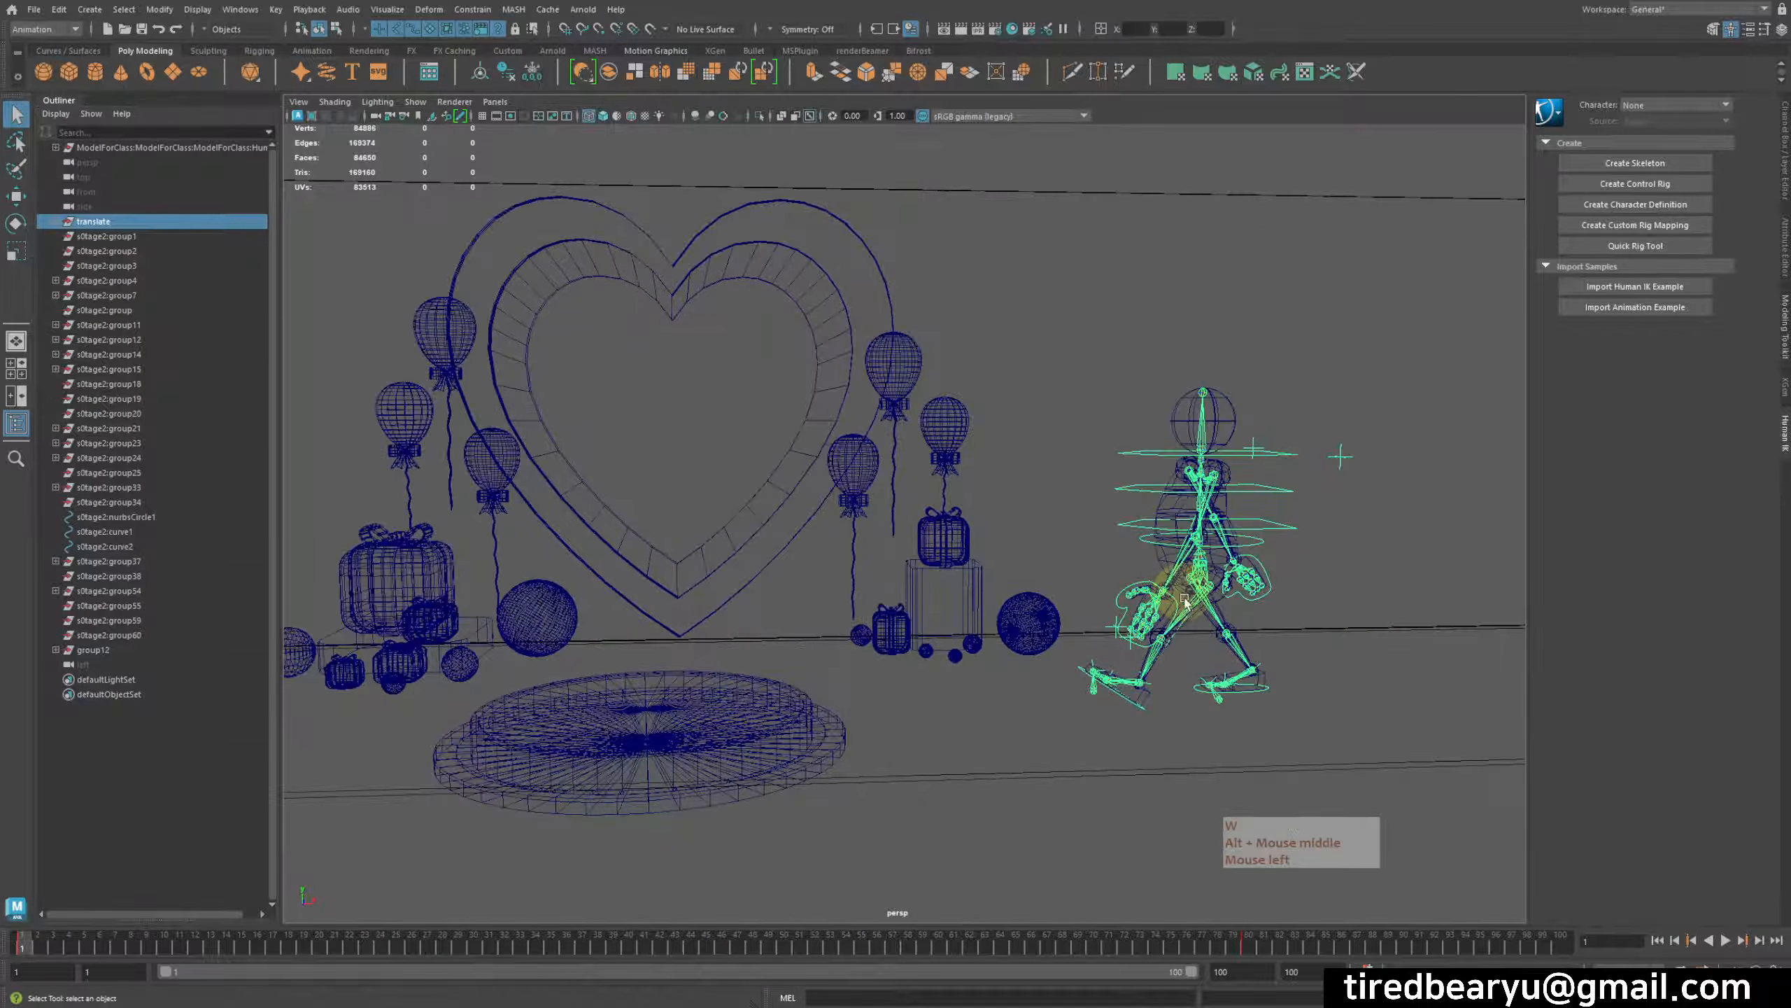
pyautogui.press('5')
# Step: Try moving the translate group along X, undo the move, and show the group's channel values at frame 1
pyautogui.moveTo(1296, 697); pyautogui.dragTo(1397, 692)
pyautogui.hotkey('ctrl', 'z')
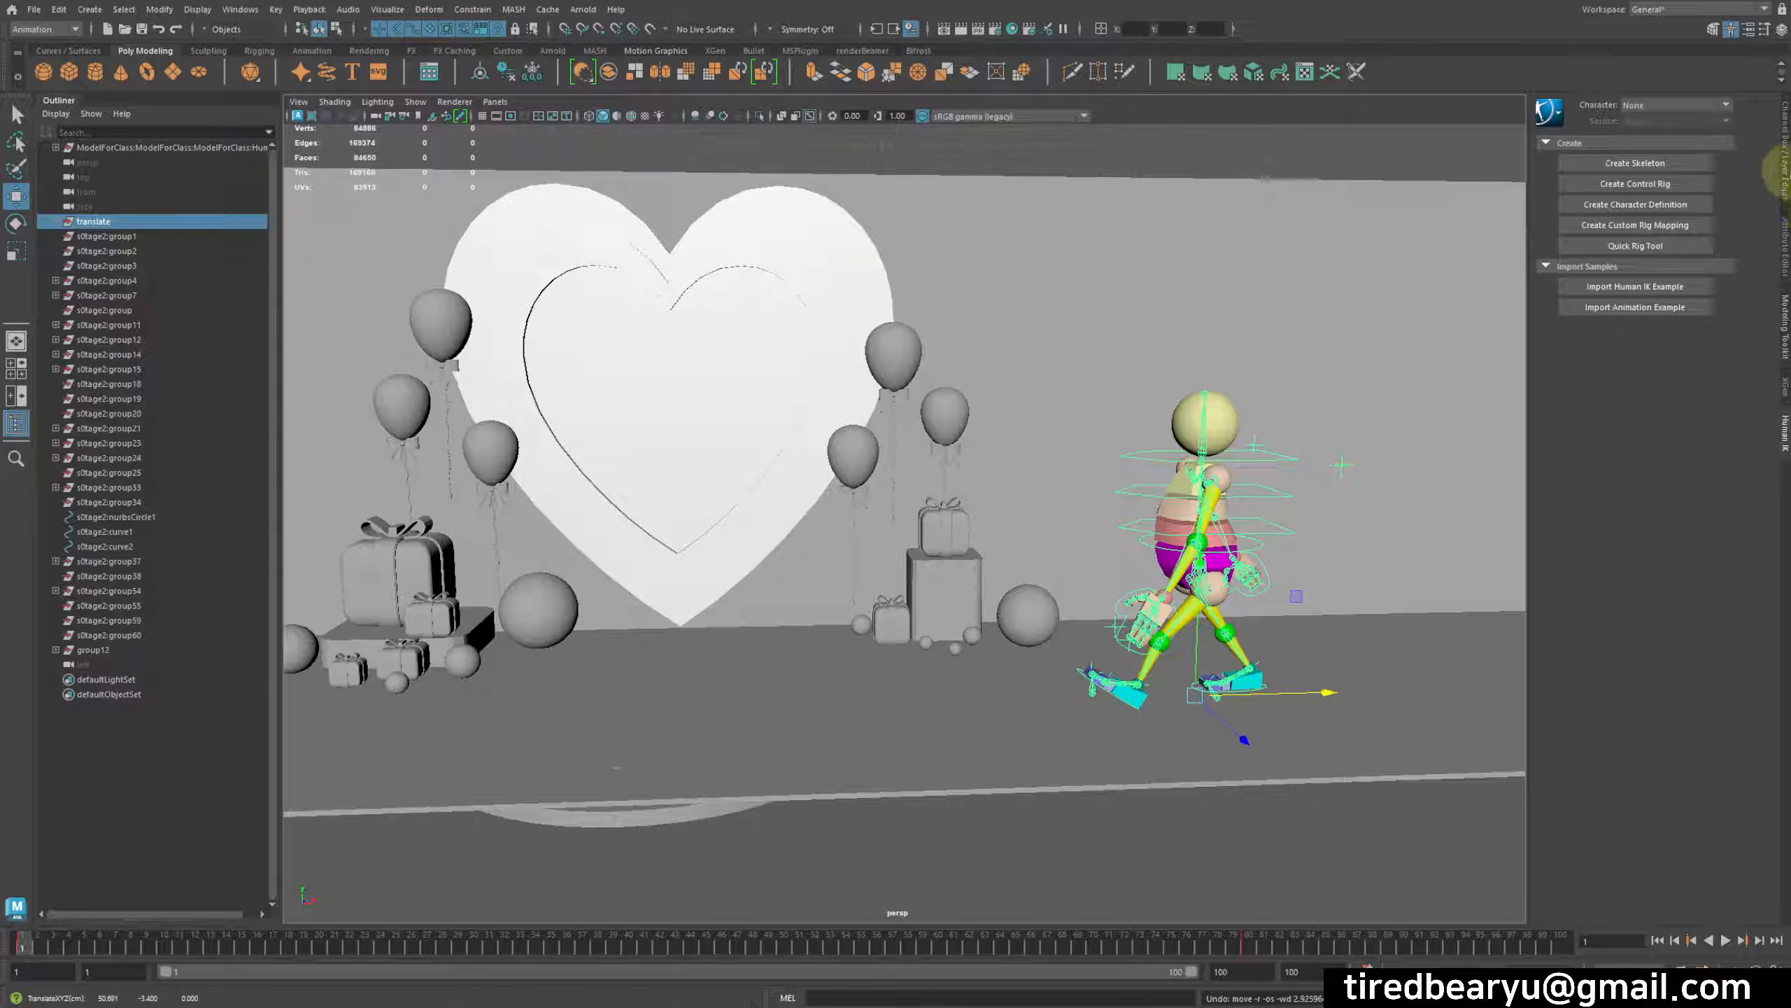
pyautogui.click(1781, 162)
pyautogui.moveTo(19, 947)
pyautogui.mouseDown()
pyautogui.moveTo(1048, 976)
pyautogui.moveTo(0, 949)
pyautogui.mouseUp()
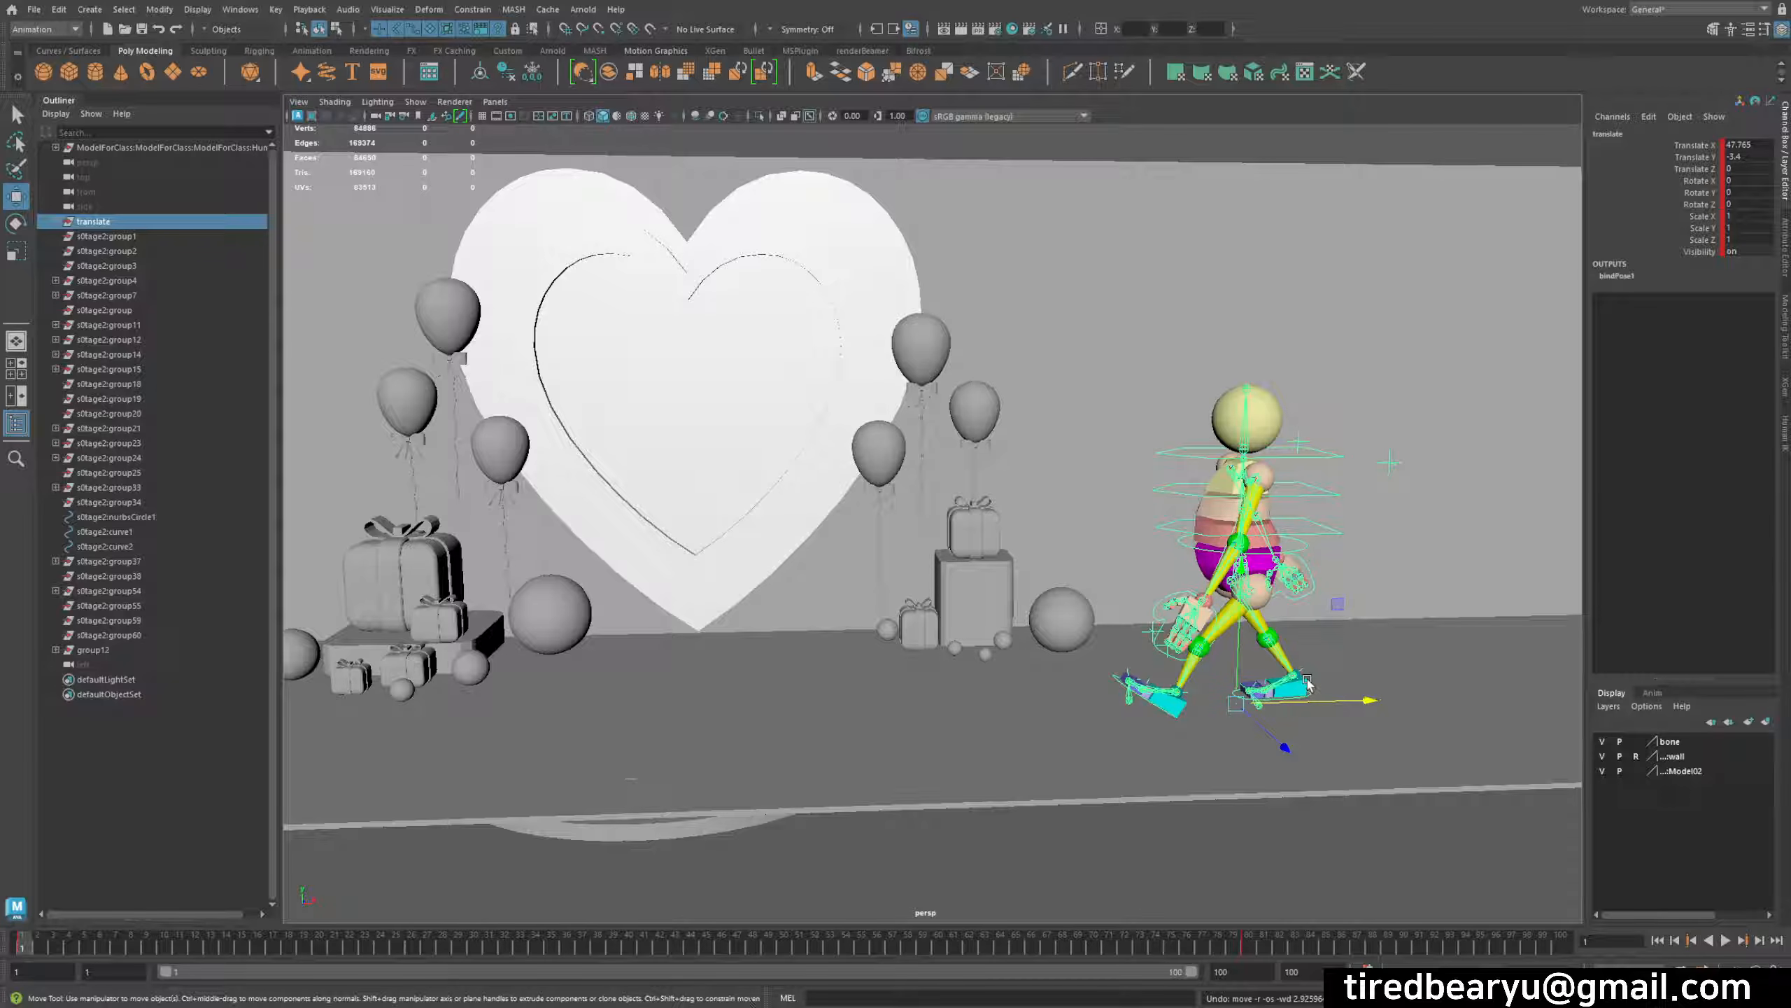
# Step: Open the Graph Editor for the translate group
pyautogui.click(241, 10)
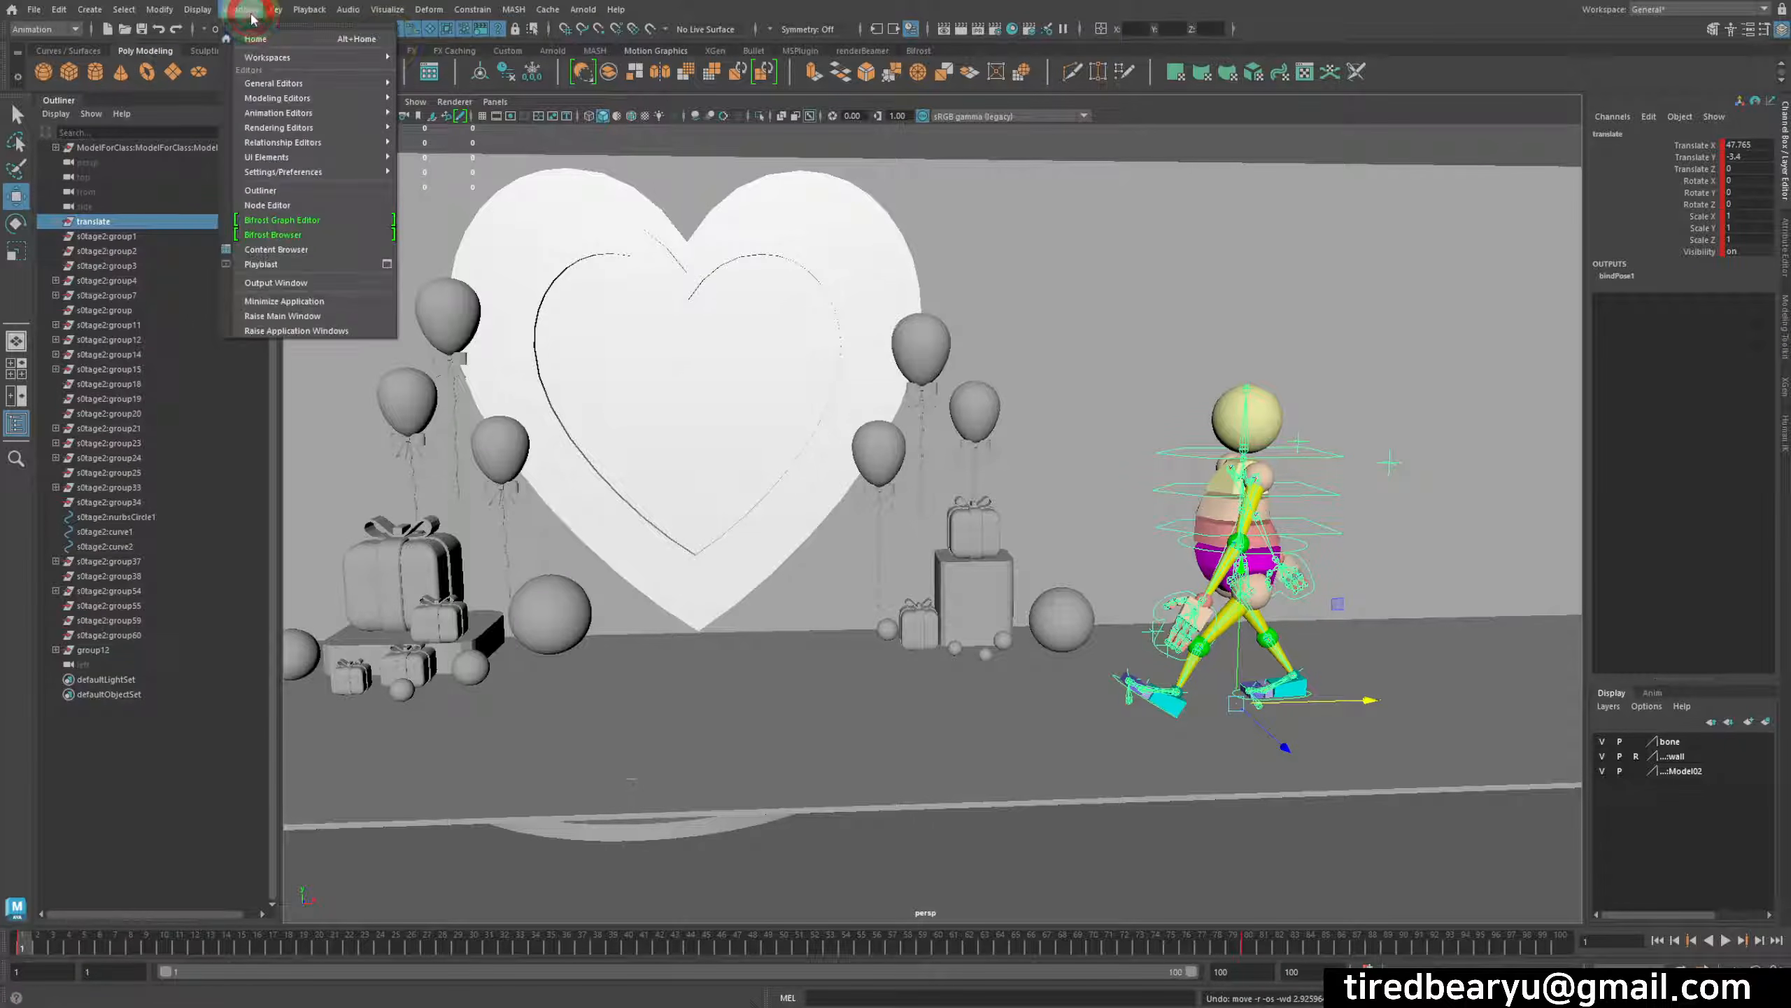
pyautogui.moveTo(289, 115)
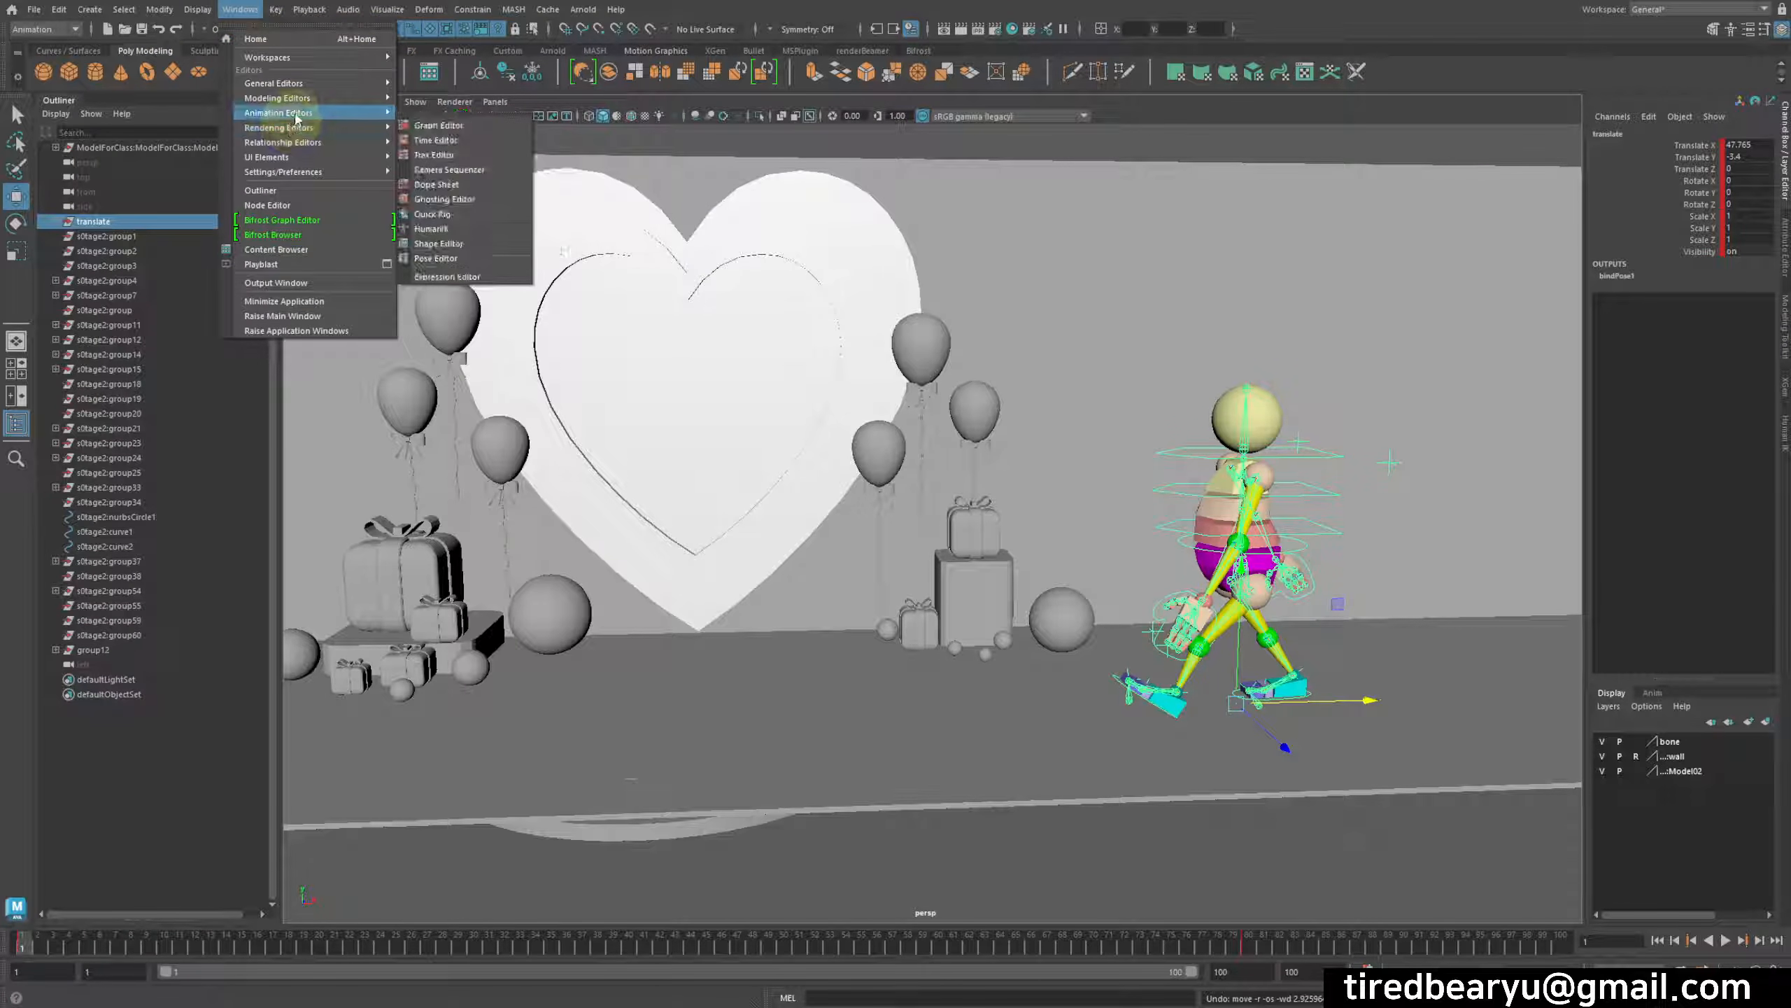
pyautogui.click(413, 114)
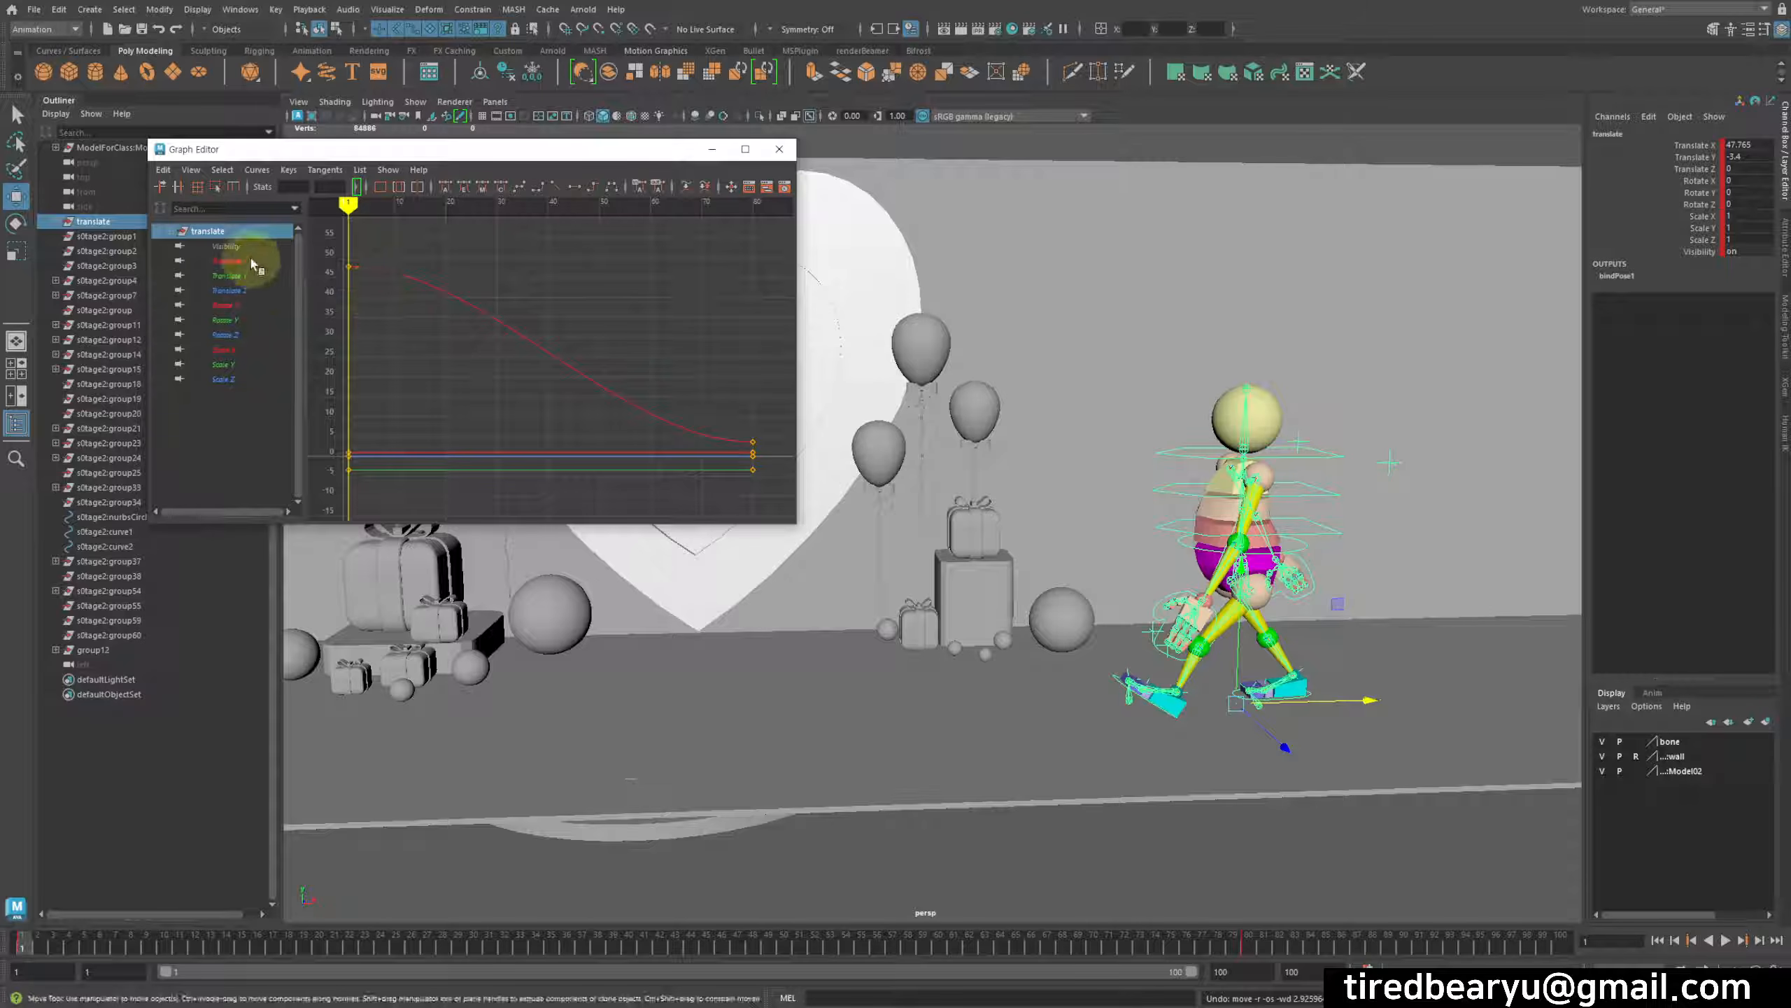
# Step: Examine the translate group's individual translation, rotation and scale curves for actual animation
pyautogui.click(240, 260)
pyautogui.click(250, 276)
pyautogui.click(244, 290)
pyautogui.click(240, 306)
pyautogui.click(237, 336)
pyautogui.click(242, 308)
pyautogui.click(240, 364)
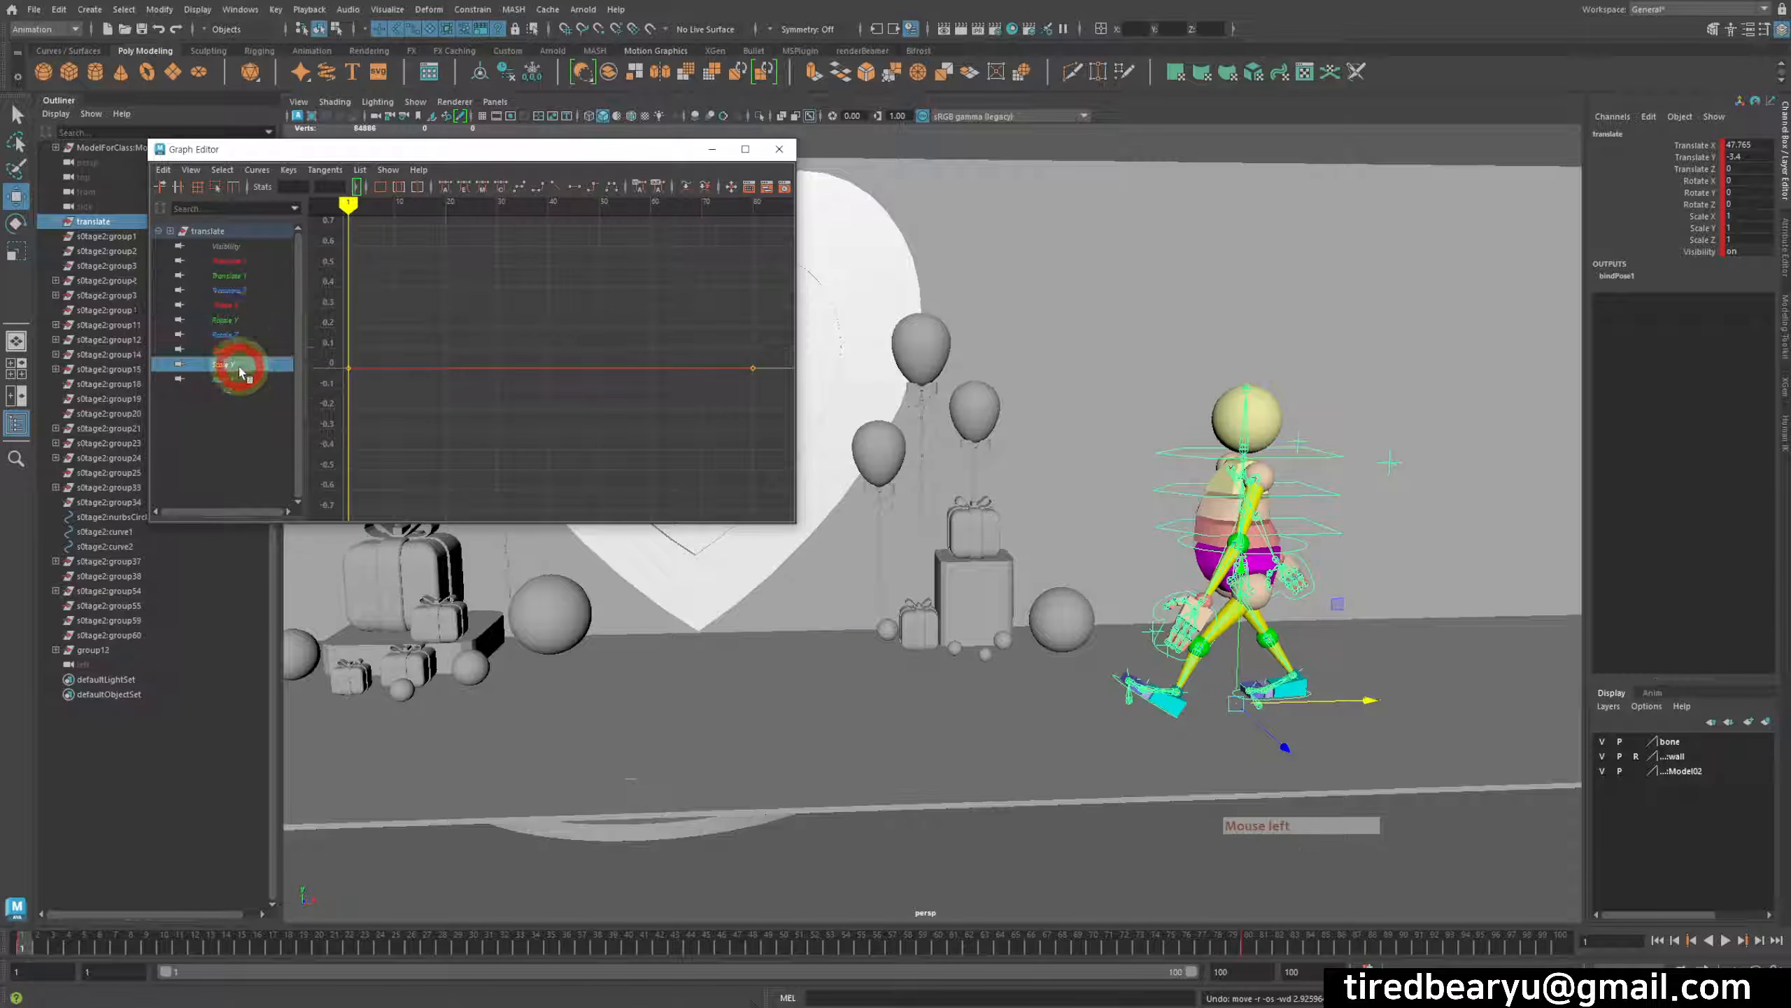
pyautogui.moveTo(249, 272); pyautogui.dragTo(248, 400)
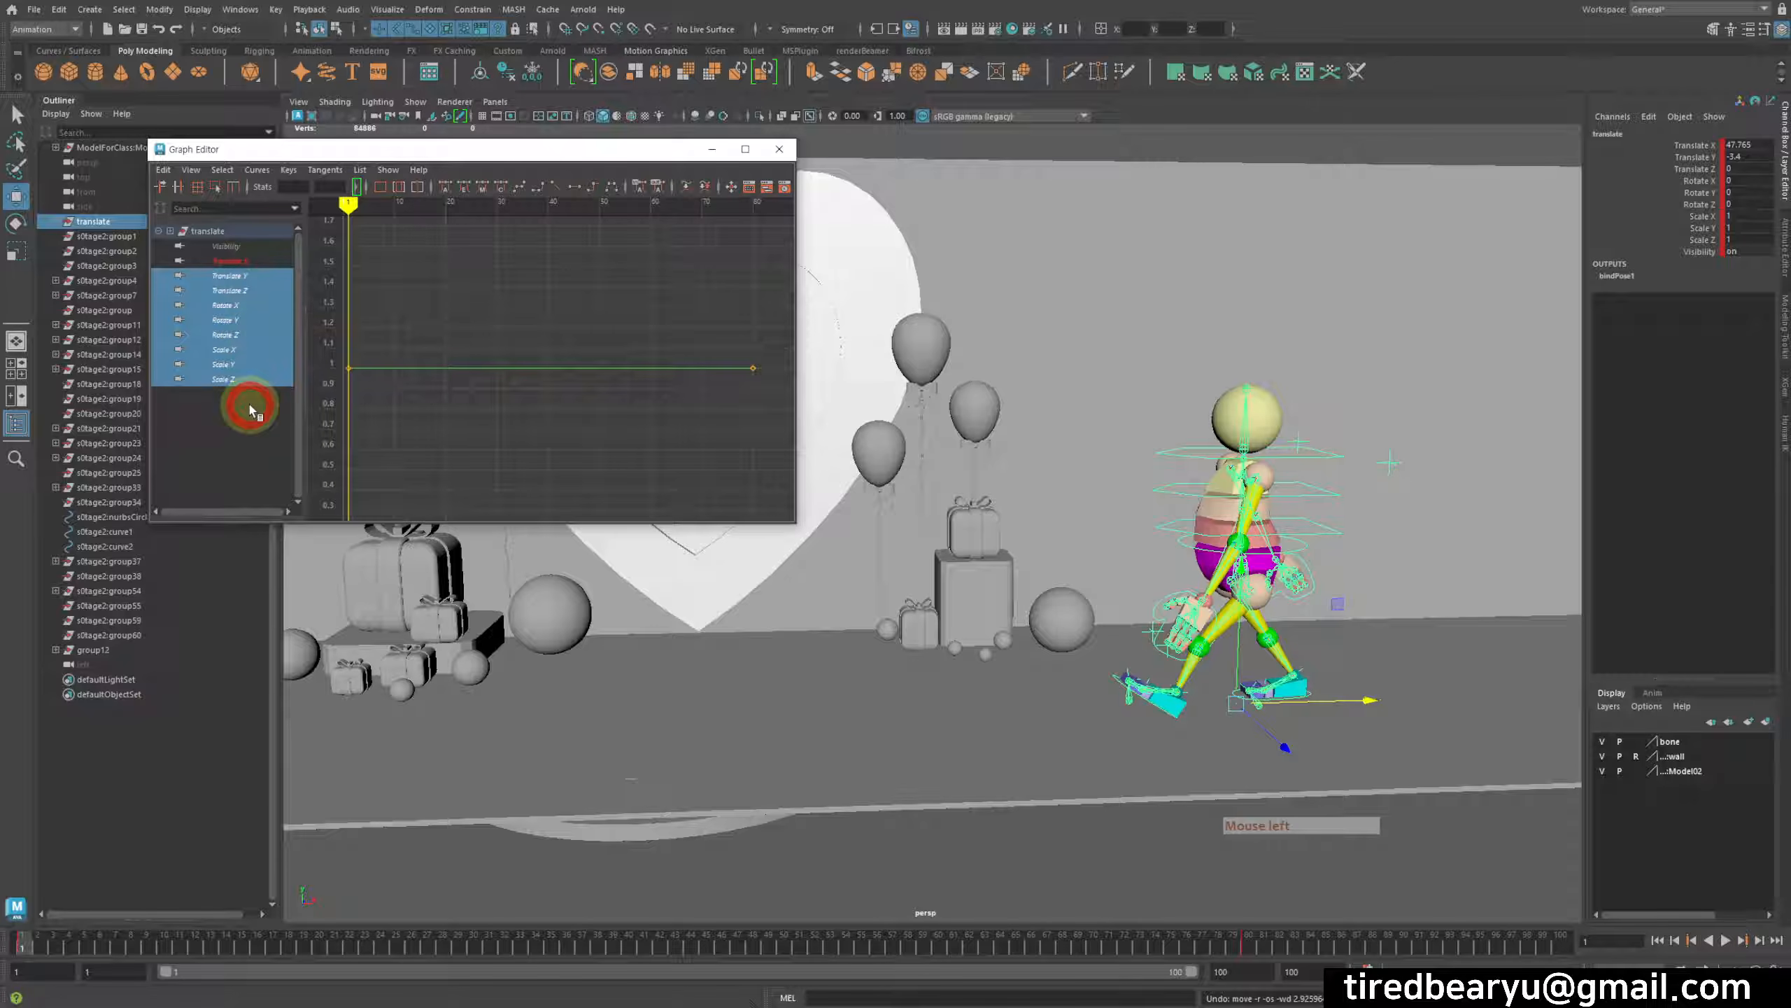
pyautogui.click(267, 290)
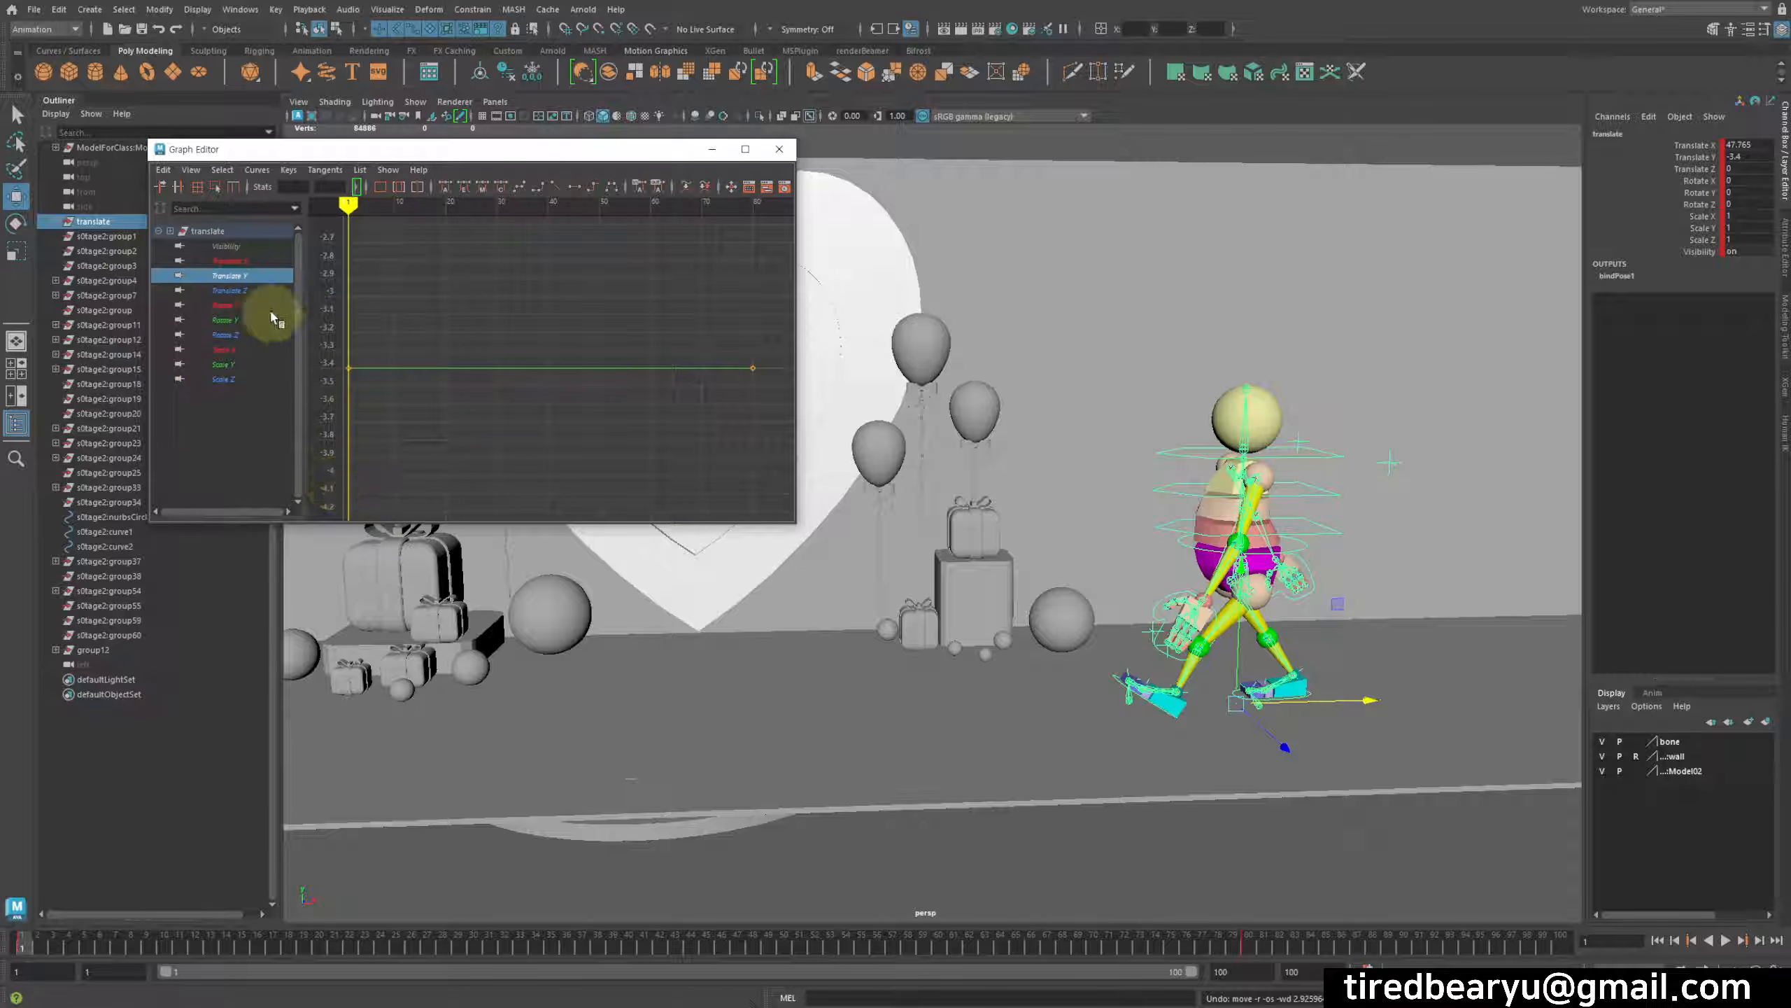
pyautogui.click(242, 248)
# Step: Enlarge the Graph Editor and set both keys of the Translate X curve to linear tangents
pyautogui.click(240, 260)
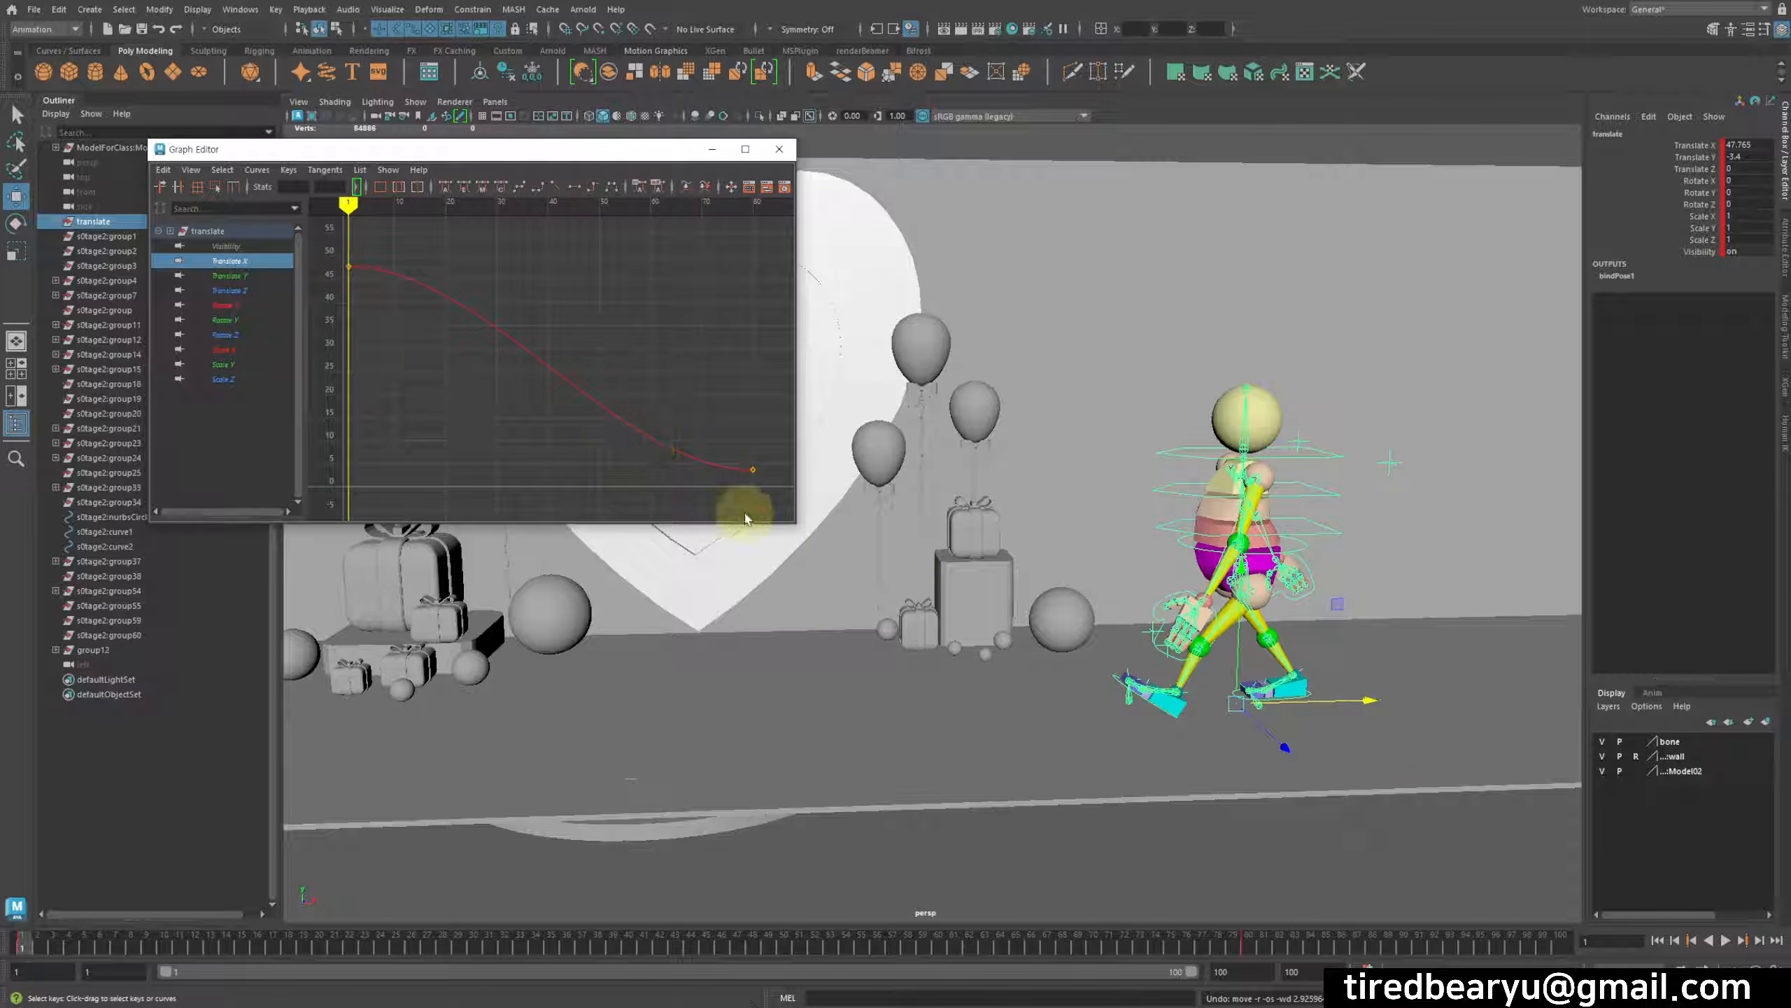
pyautogui.moveTo(787, 525); pyautogui.dragTo(903, 569)
pyautogui.moveTo(360, 261); pyautogui.dragTo(628, 347)
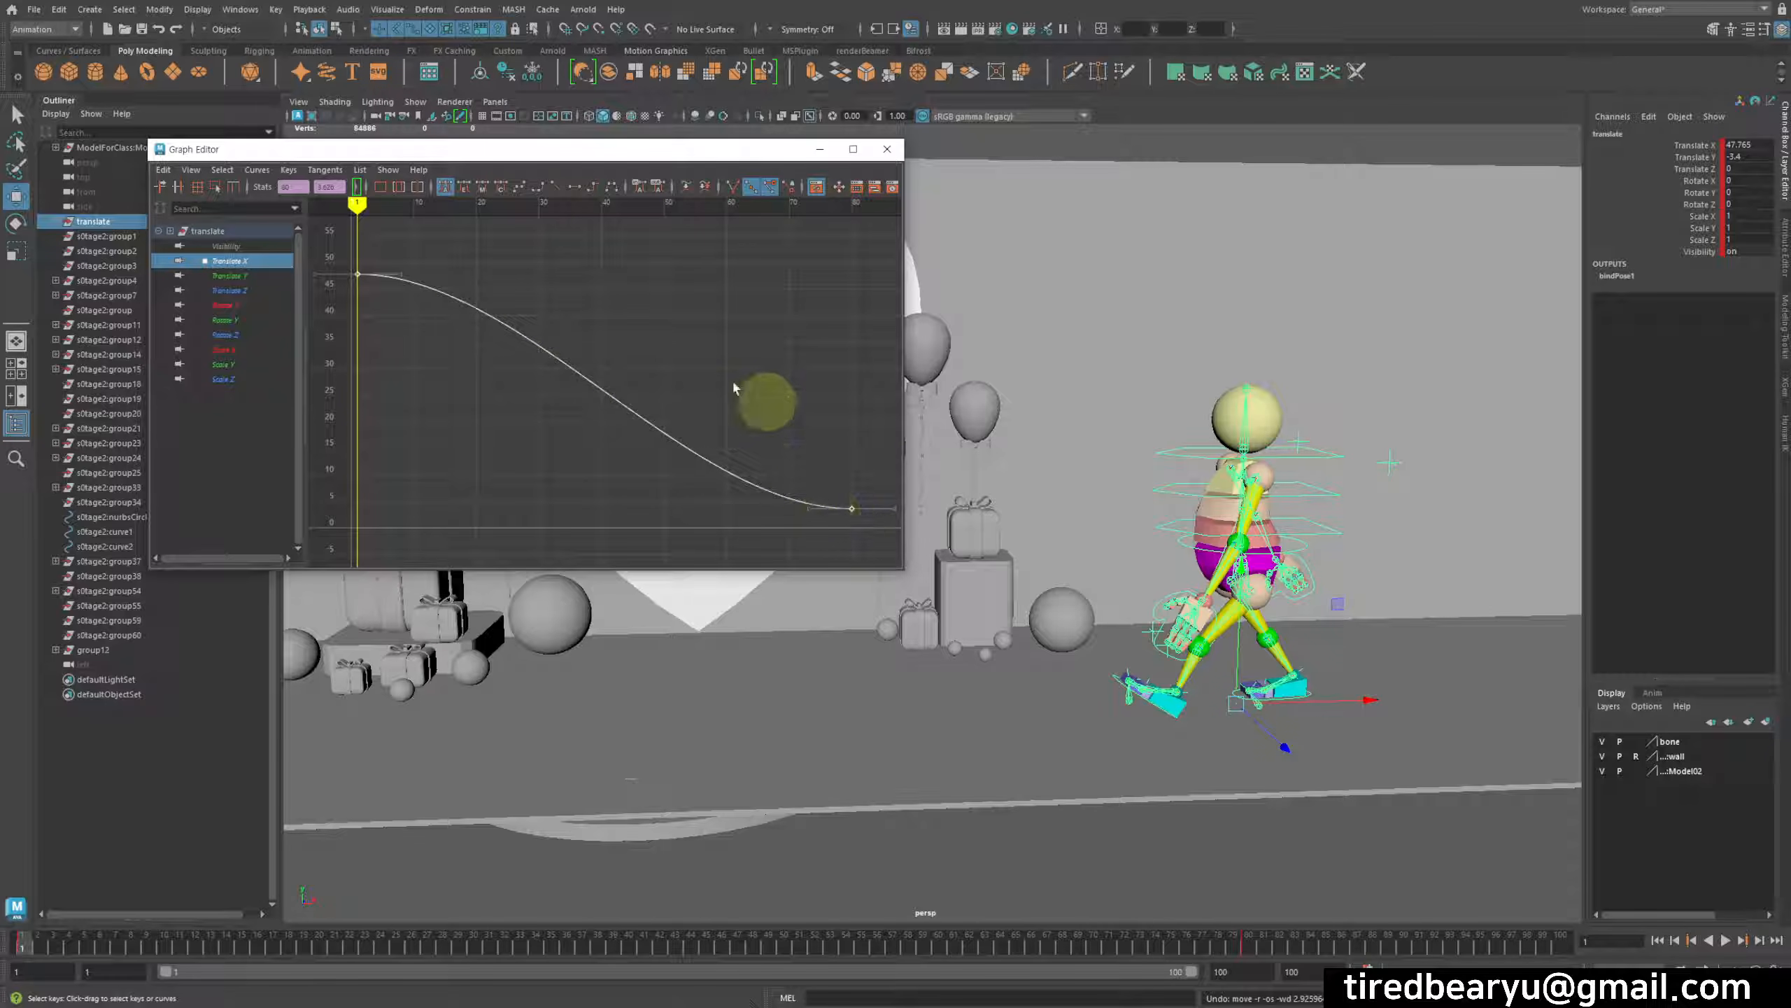
pyautogui.scroll(-3, 788, 469)
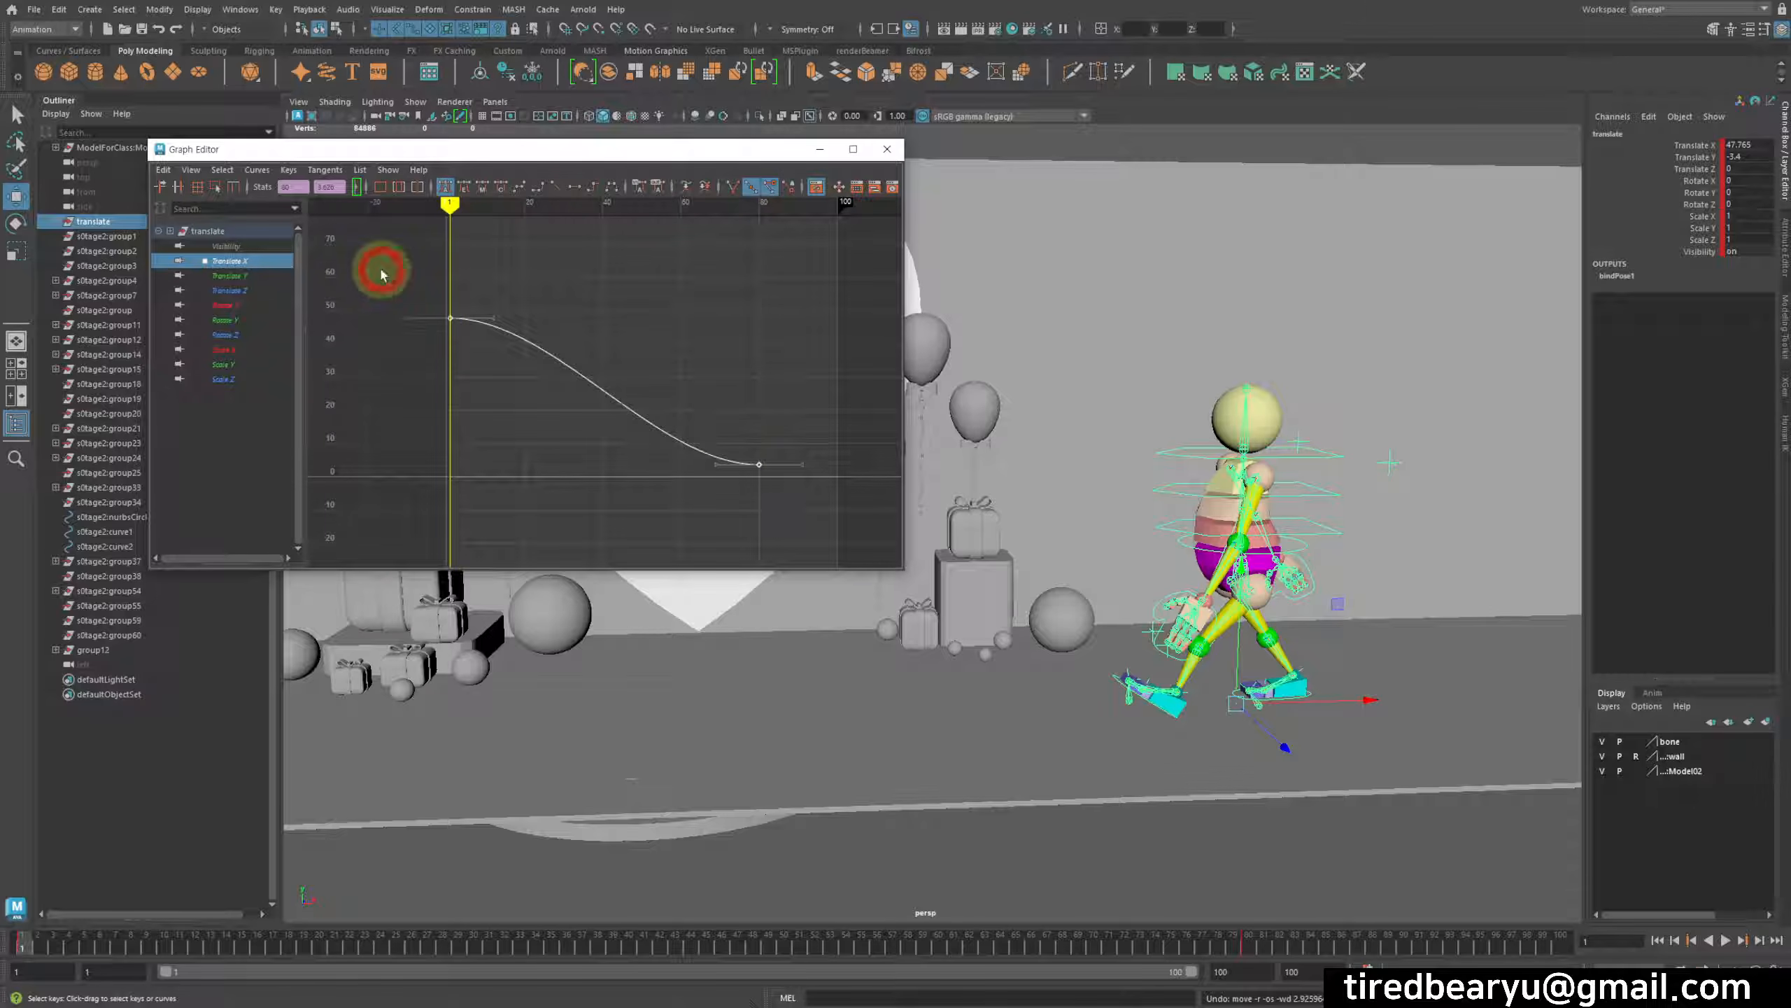
pyautogui.moveTo(380, 271); pyautogui.dragTo(781, 517)
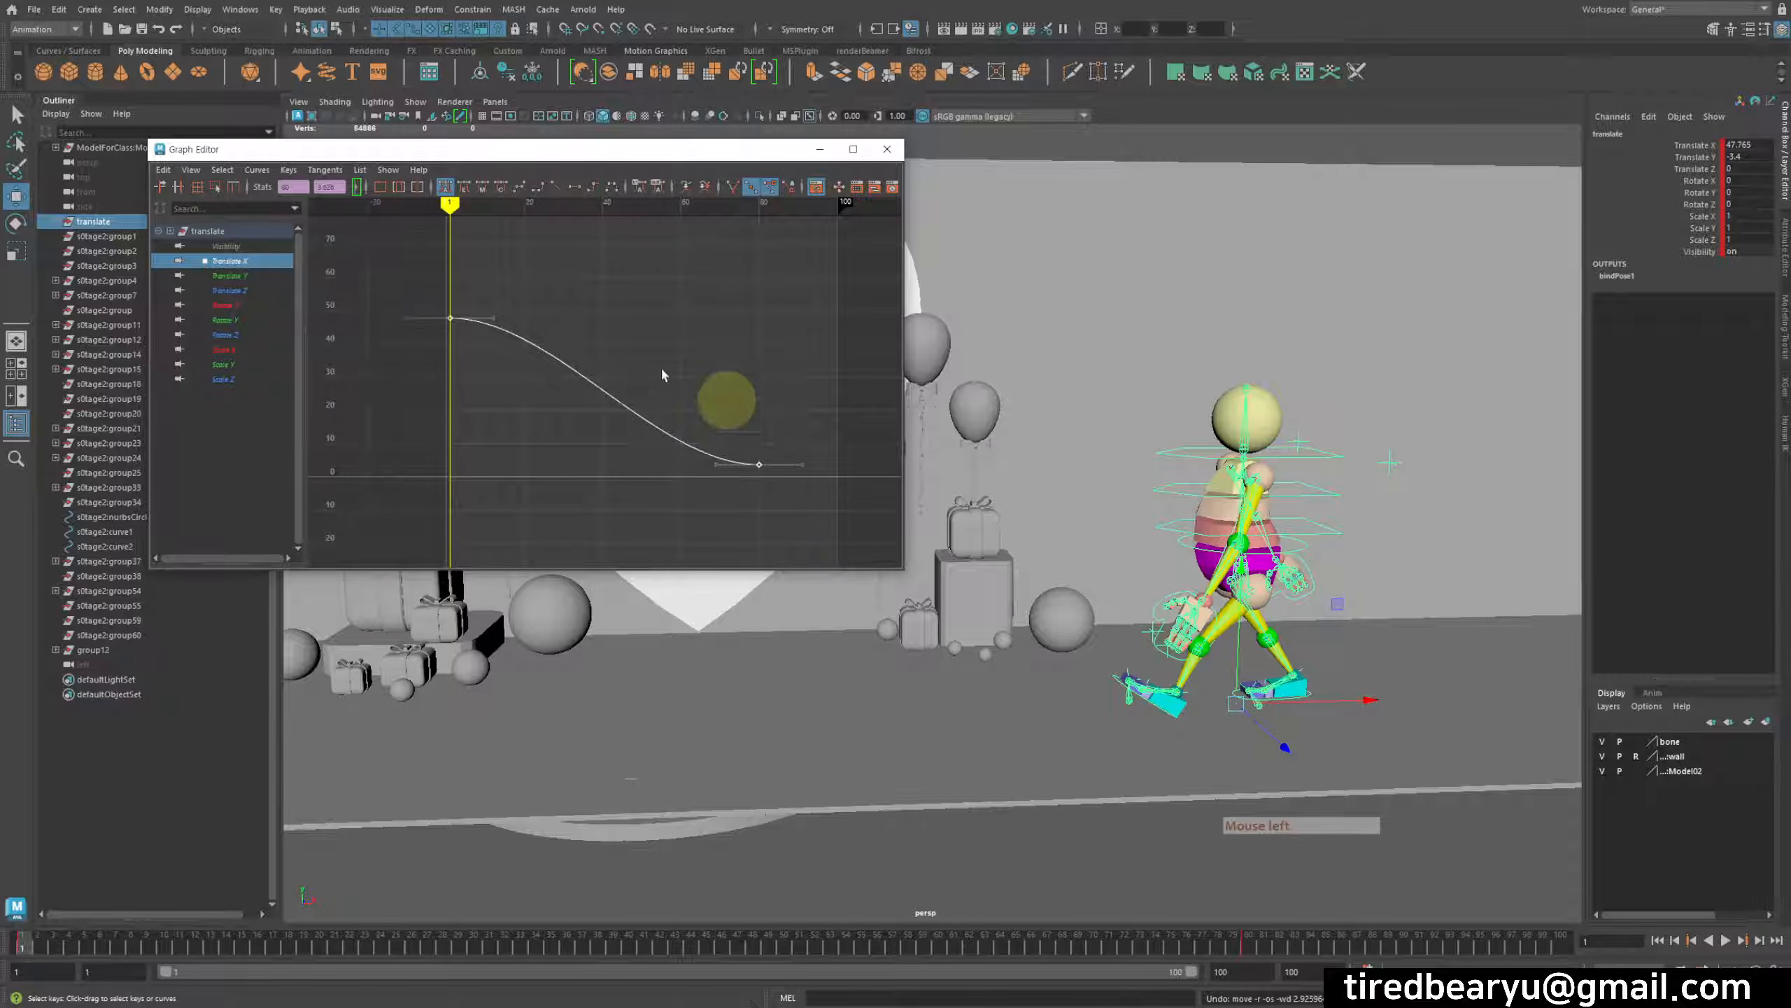
pyautogui.click(554, 188)
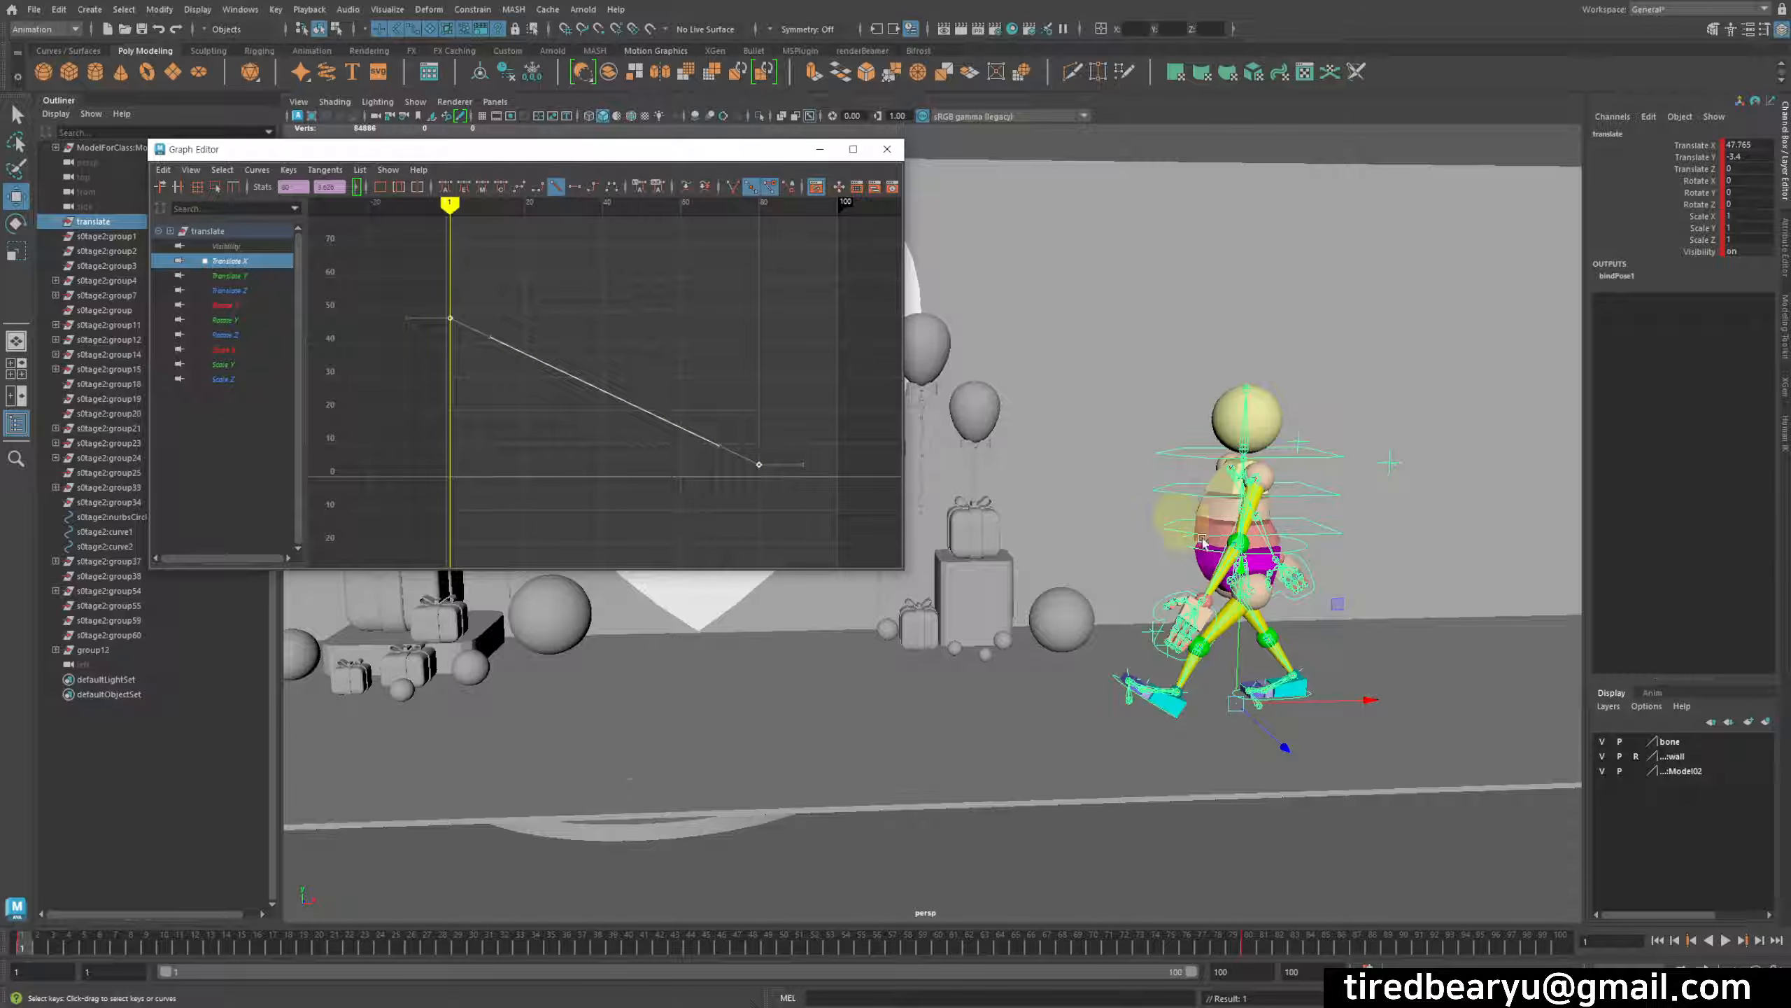
# Step: Play the walk from frame 1 with the Graph Editor moved aside and scrub the early frames to check for sliding
pyautogui.moveTo(35, 938); pyautogui.dragTo(4, 900)
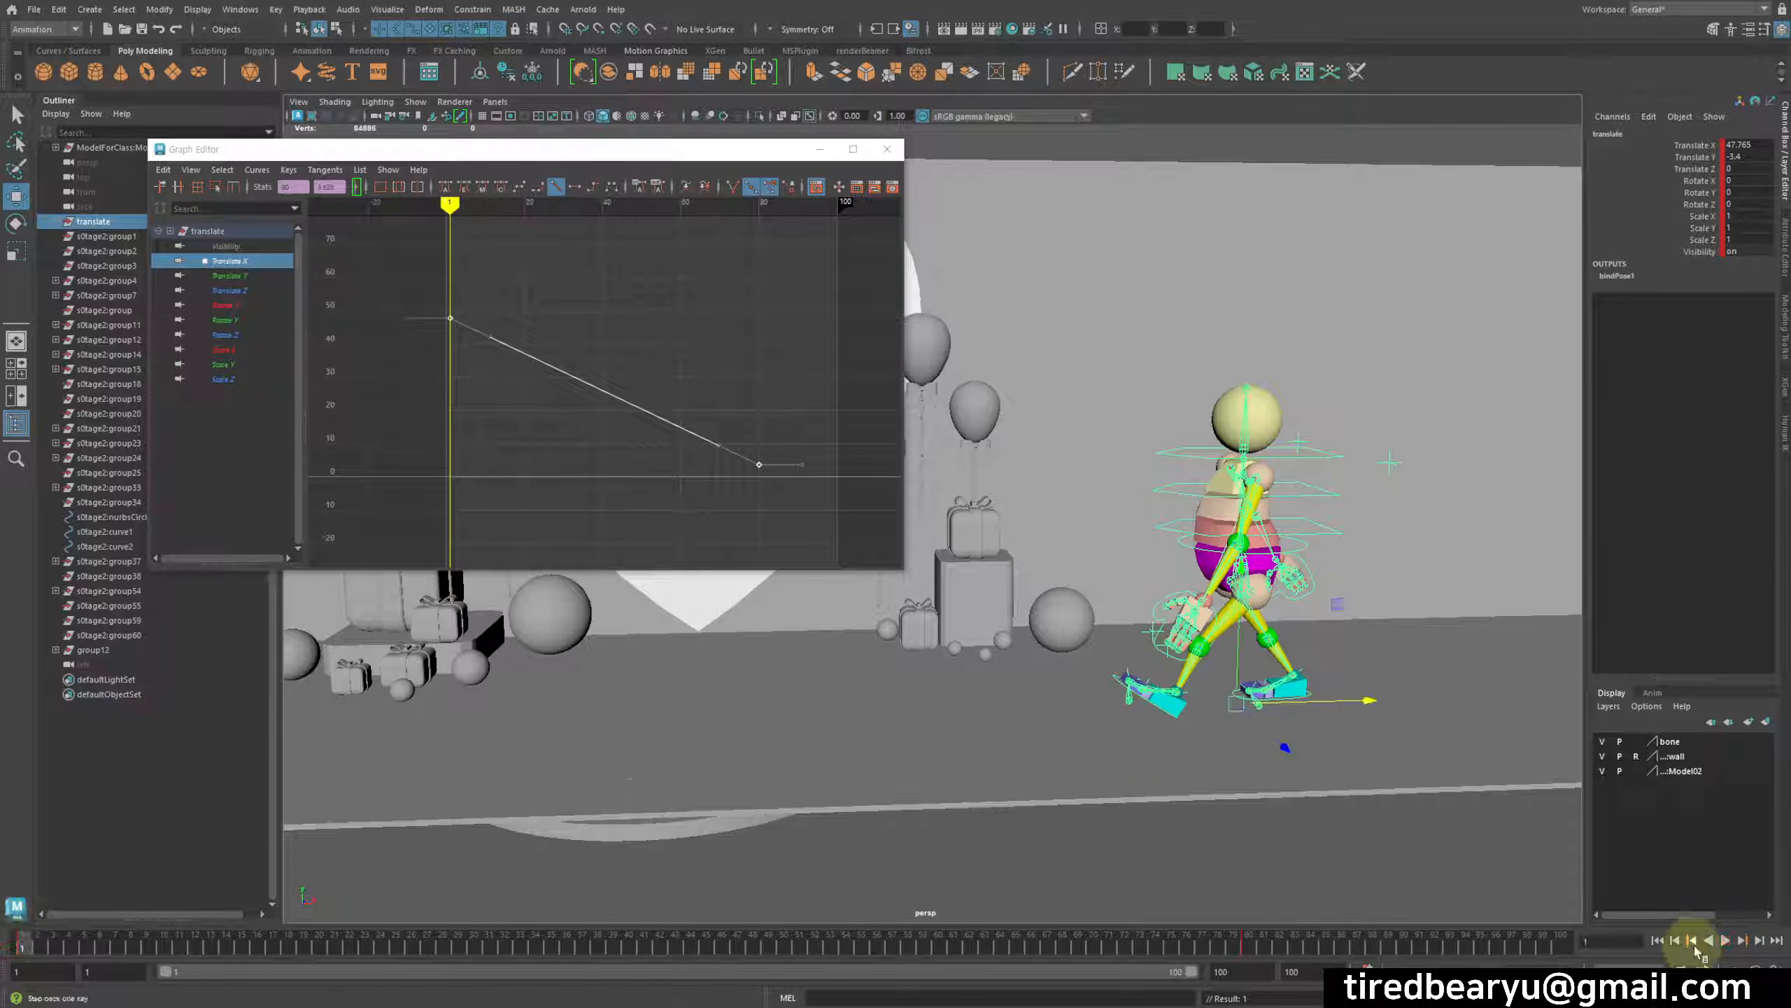
pyautogui.click(1725, 941)
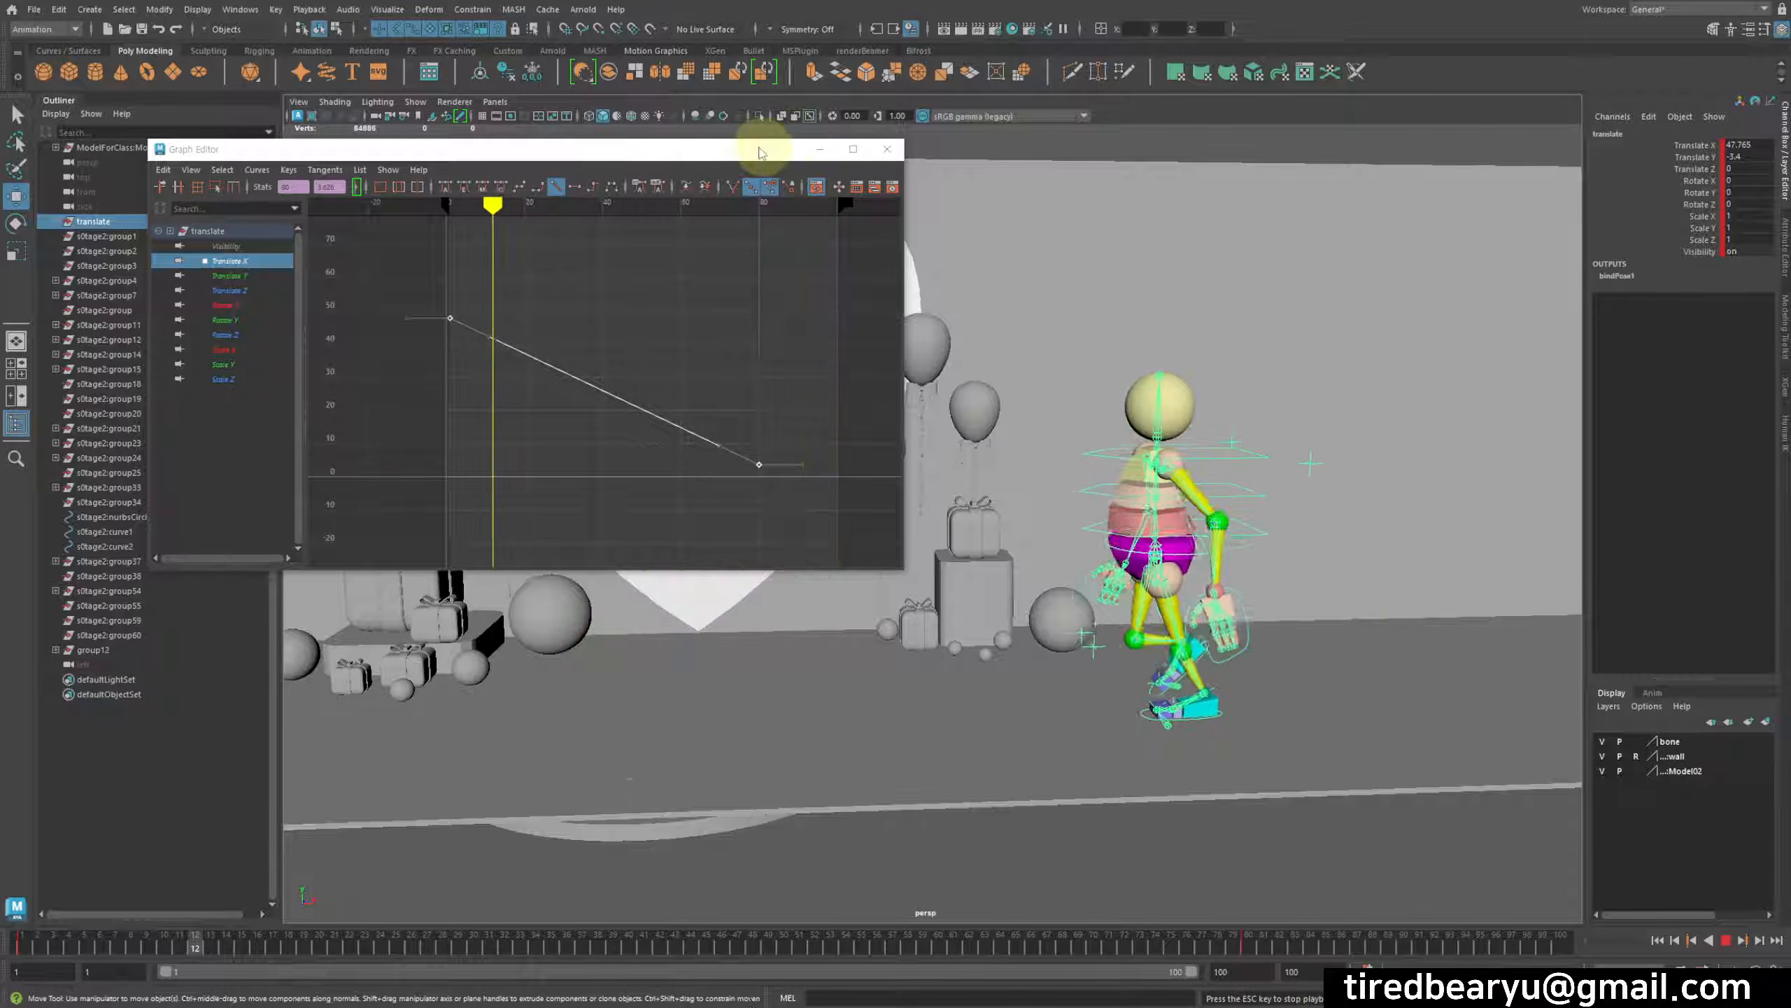
pyautogui.moveTo(740, 148); pyautogui.dragTo(620, 116)
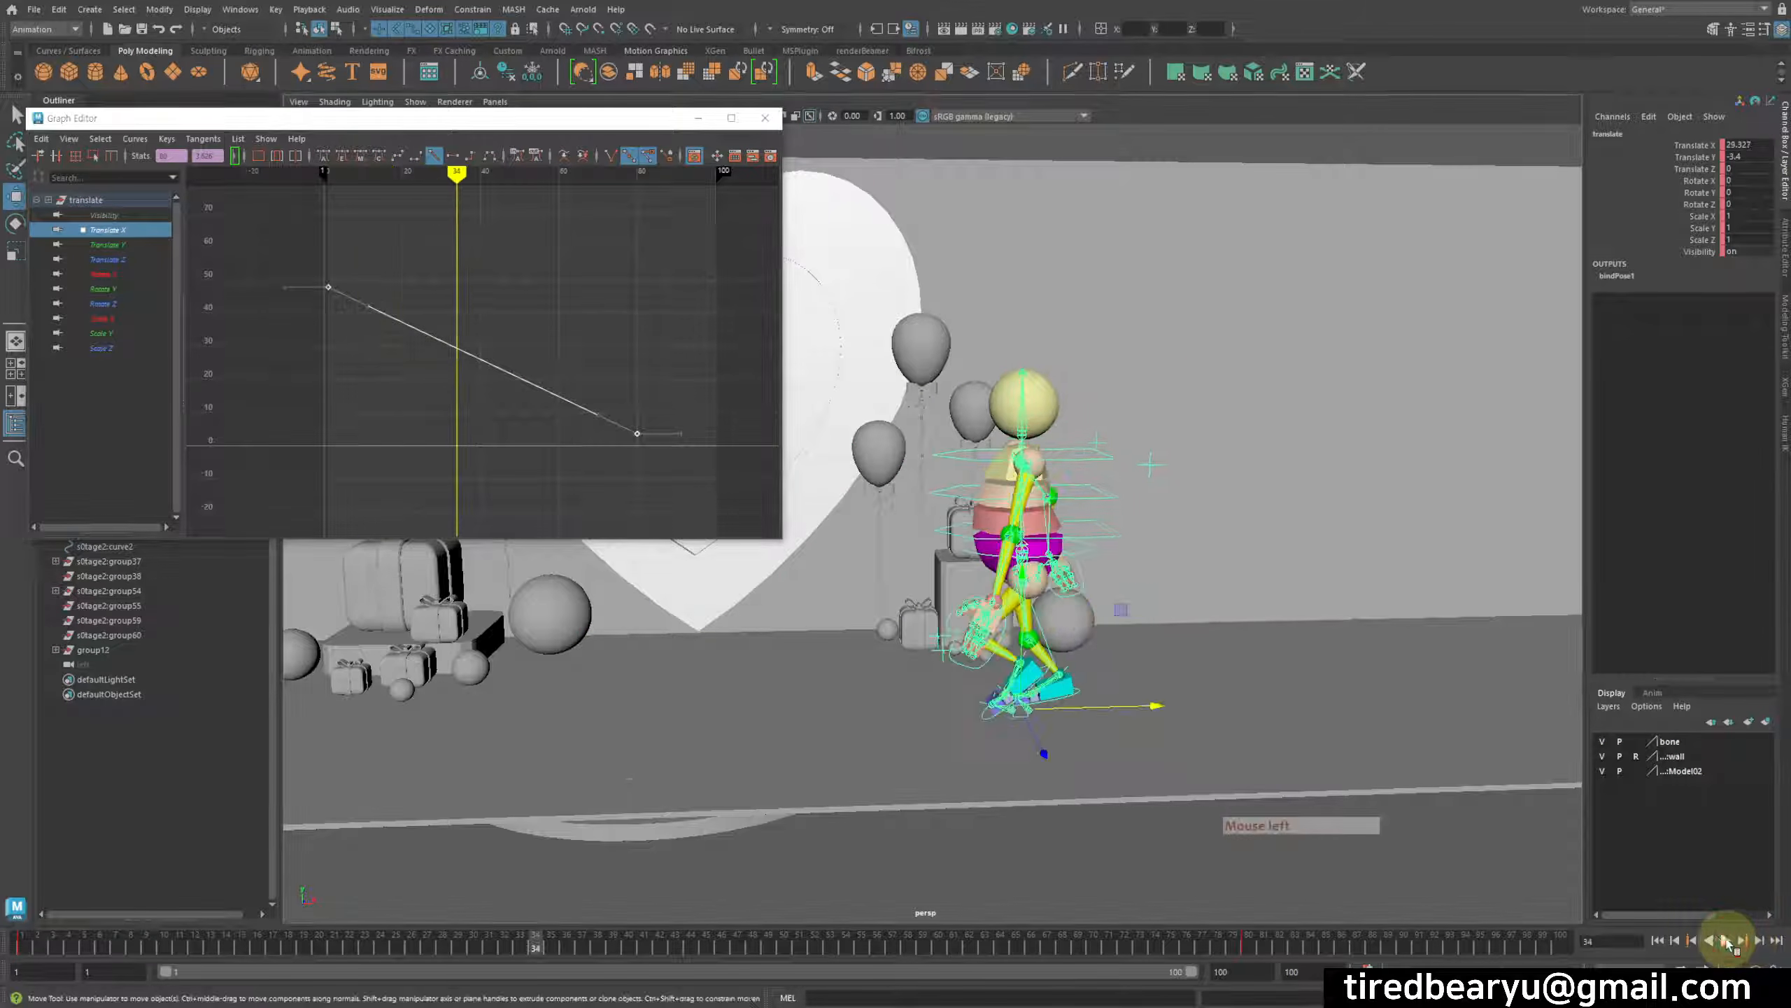
pyautogui.moveTo(383, 945)
pyautogui.mouseDown()
pyautogui.moveTo(3, 935)
pyautogui.moveTo(106, 945)
pyautogui.moveTo(46, 945)
pyautogui.moveTo(62, 959)
pyautogui.moveTo(176, 960)
pyautogui.moveTo(44, 980)
pyautogui.moveTo(155, 991)
pyautogui.moveTo(100, 974)
pyautogui.mouseUp()
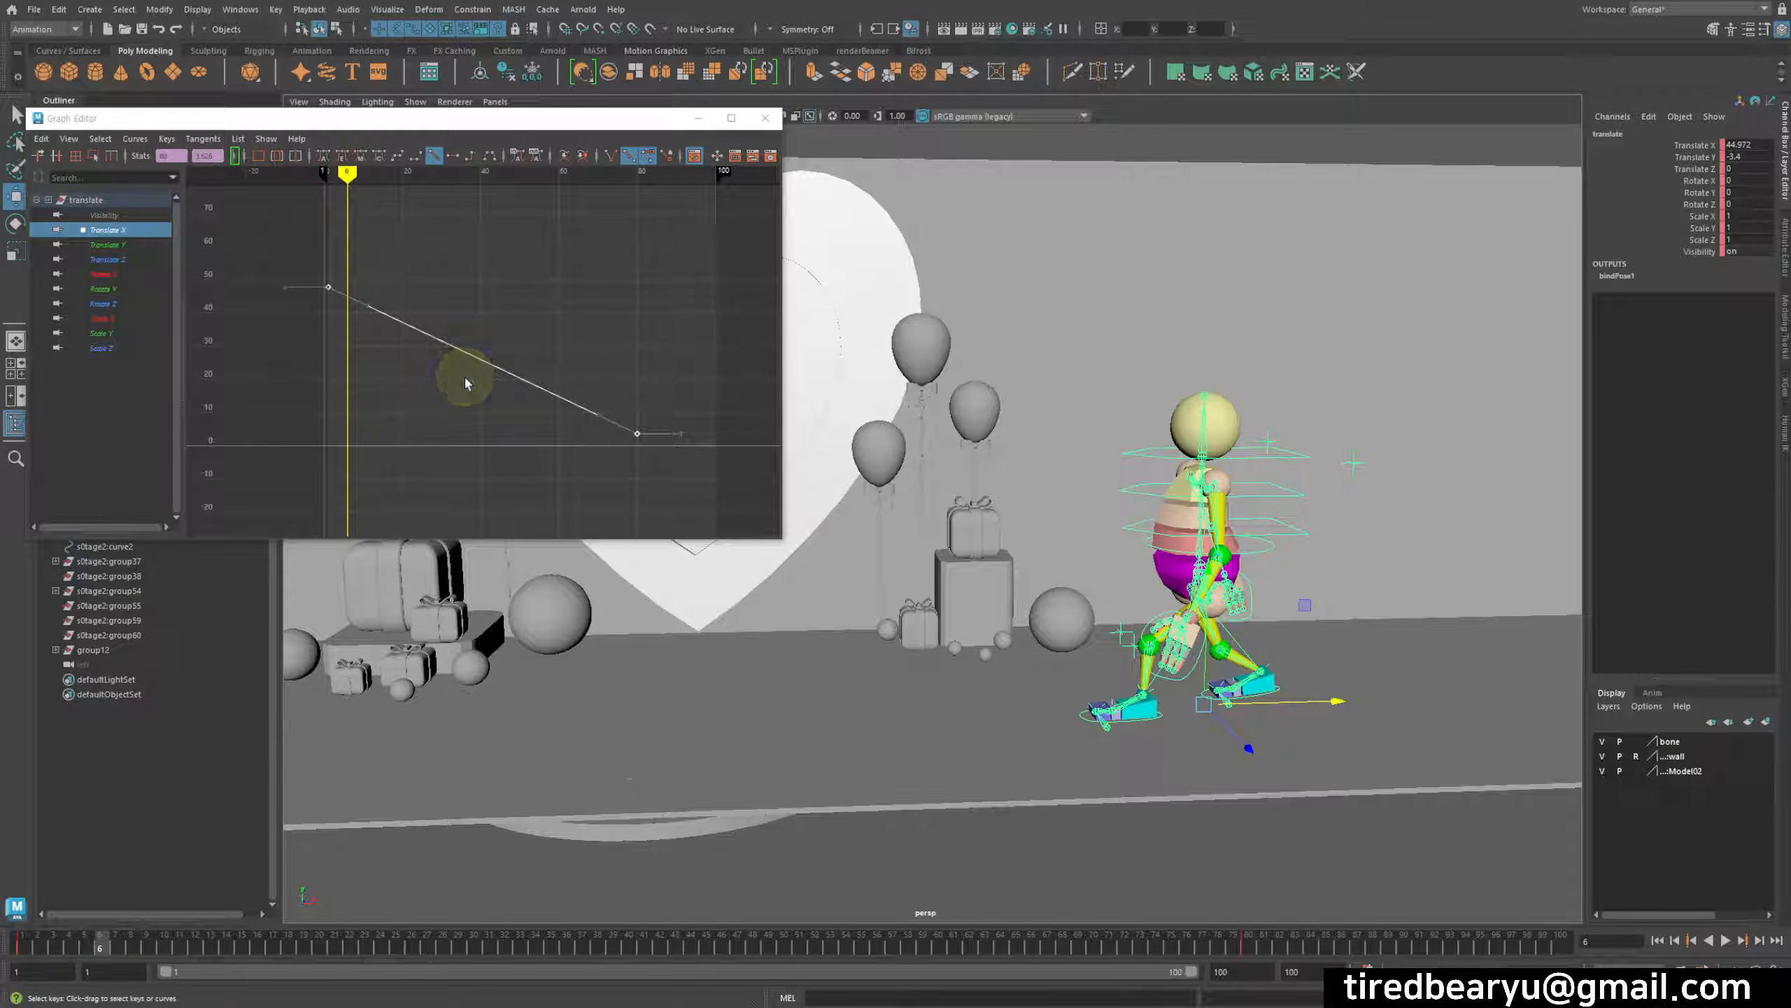
# Step: Raise the Translate X key at frame 80 to about 43.9 and play the walk from frame 1
pyautogui.keyDown('alt'); pyautogui.moveTo(1165, 720); pyautogui.dragTo(1261, 736, button='middle'); pyautogui.keyUp('alt')
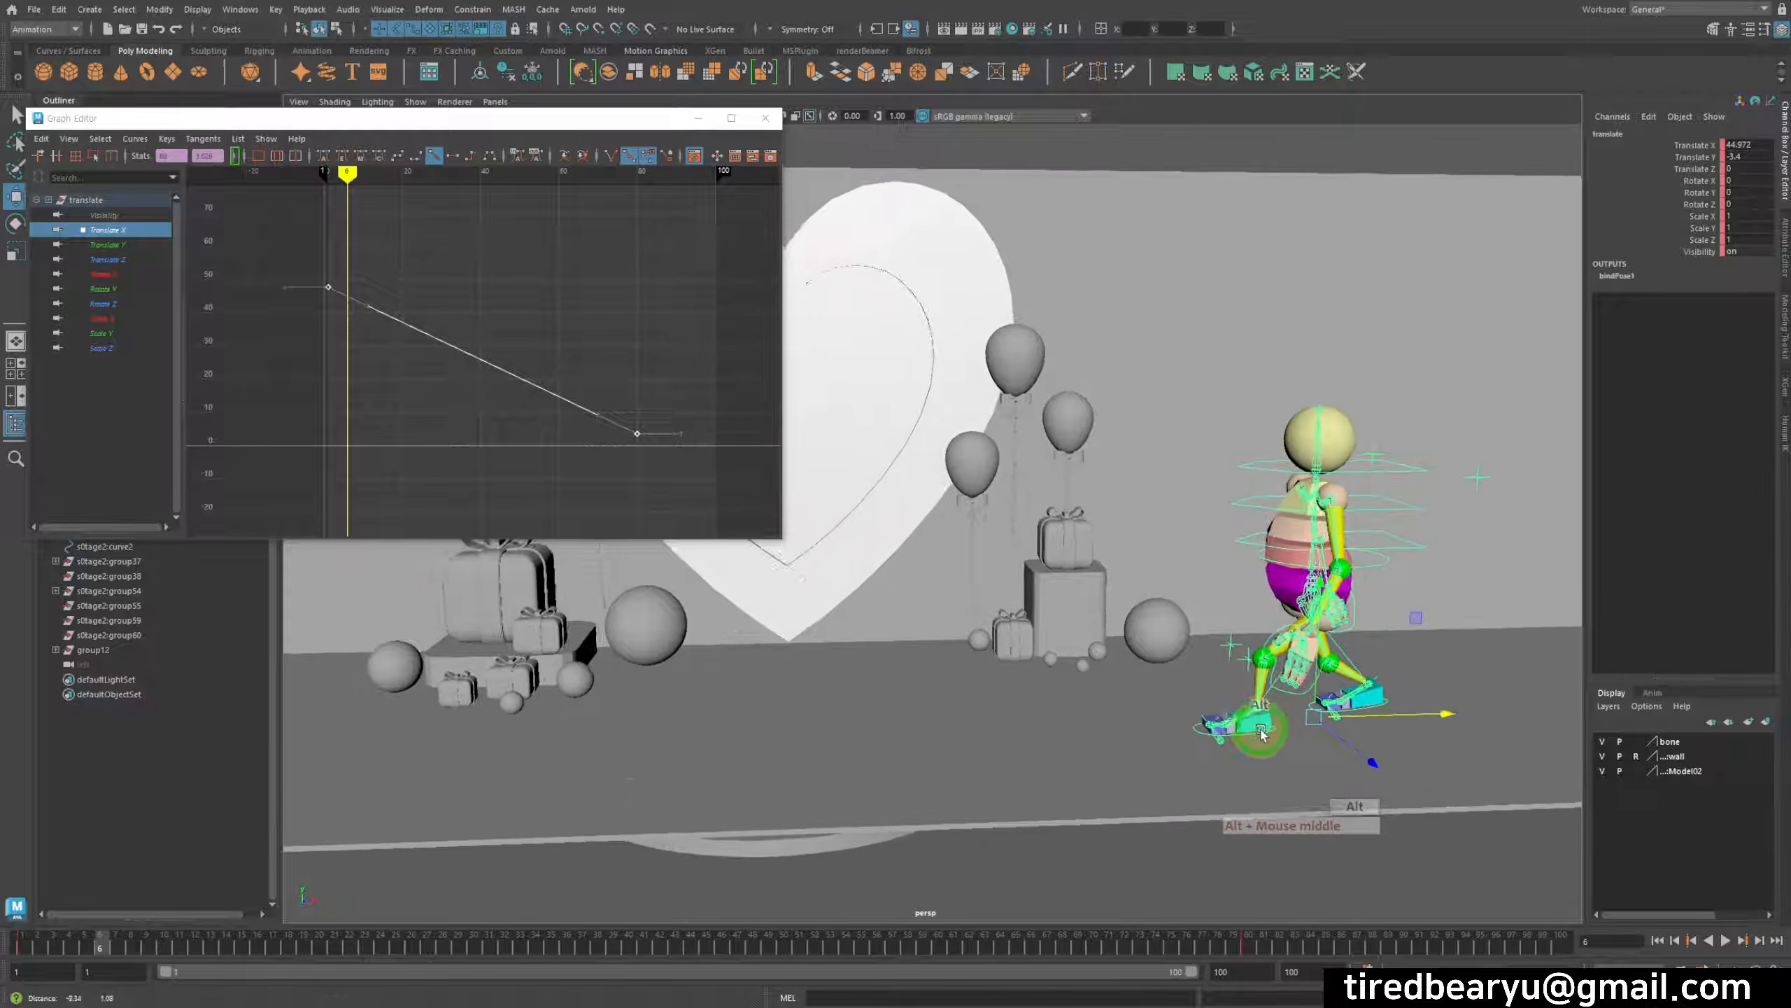
pyautogui.keyDown('alt'); pyautogui.moveTo(1261, 737); pyautogui.dragTo(1186, 600, button='right'); pyautogui.keyUp('alt')
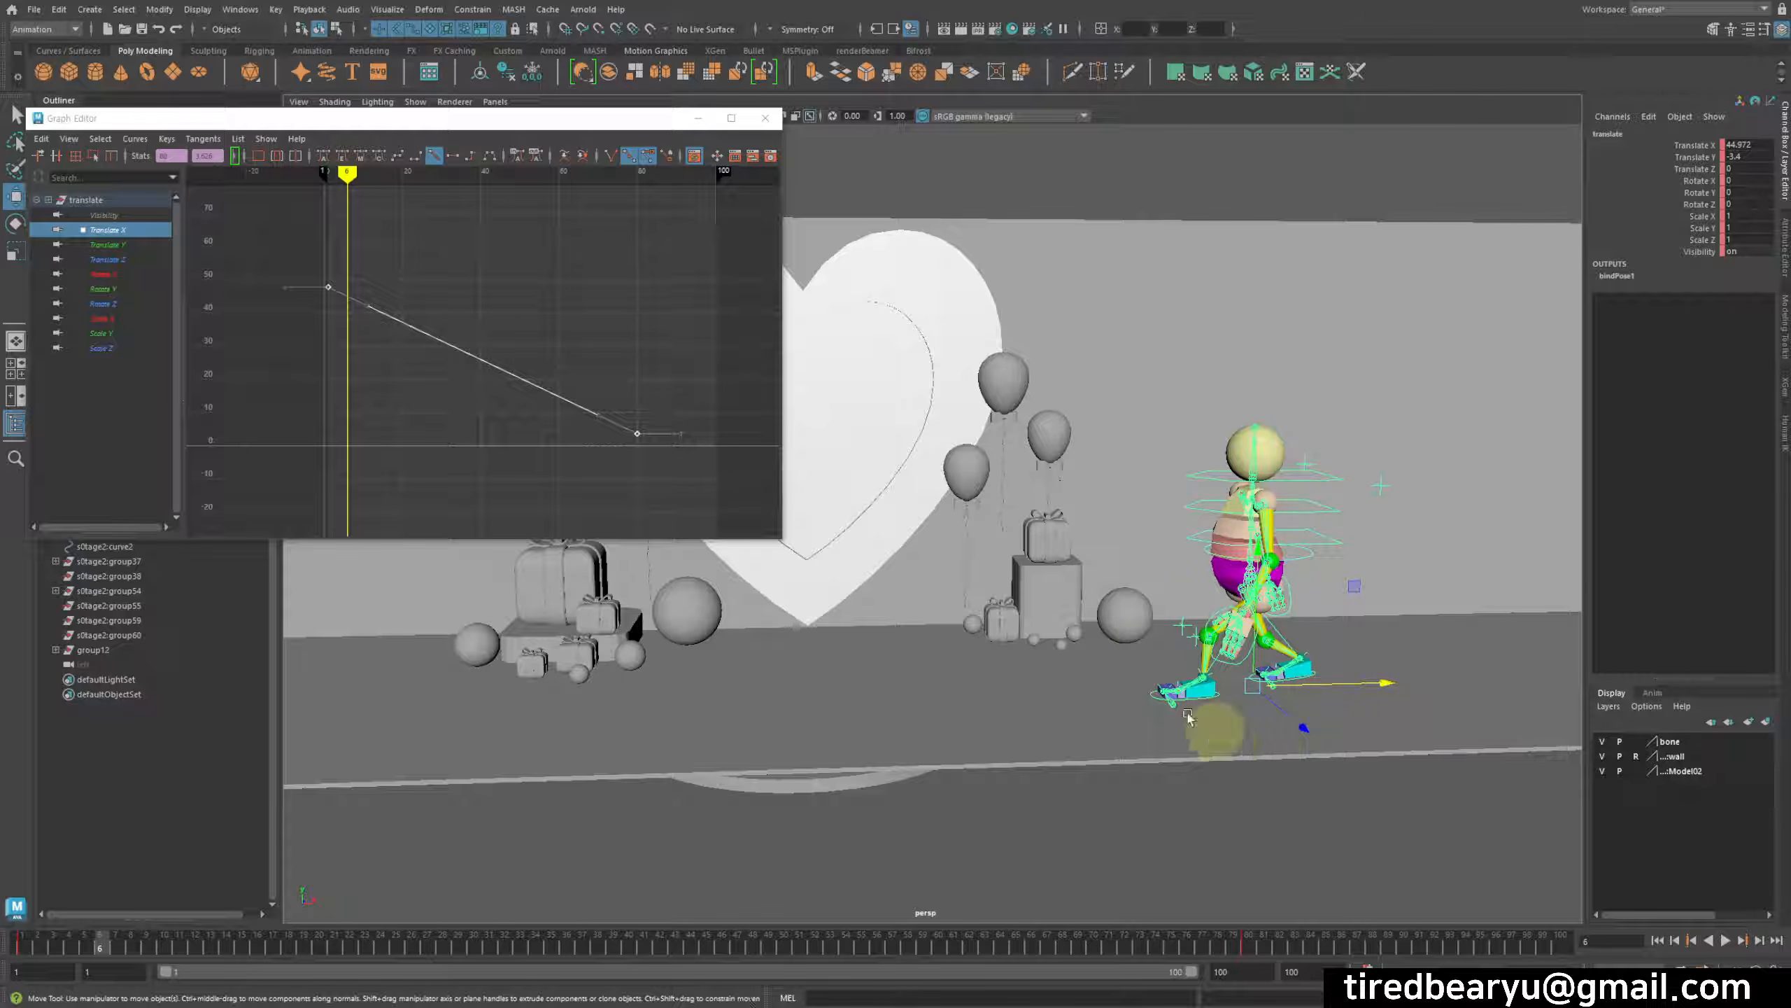
pyautogui.moveTo(650, 462); pyautogui.dragTo(578, 398)
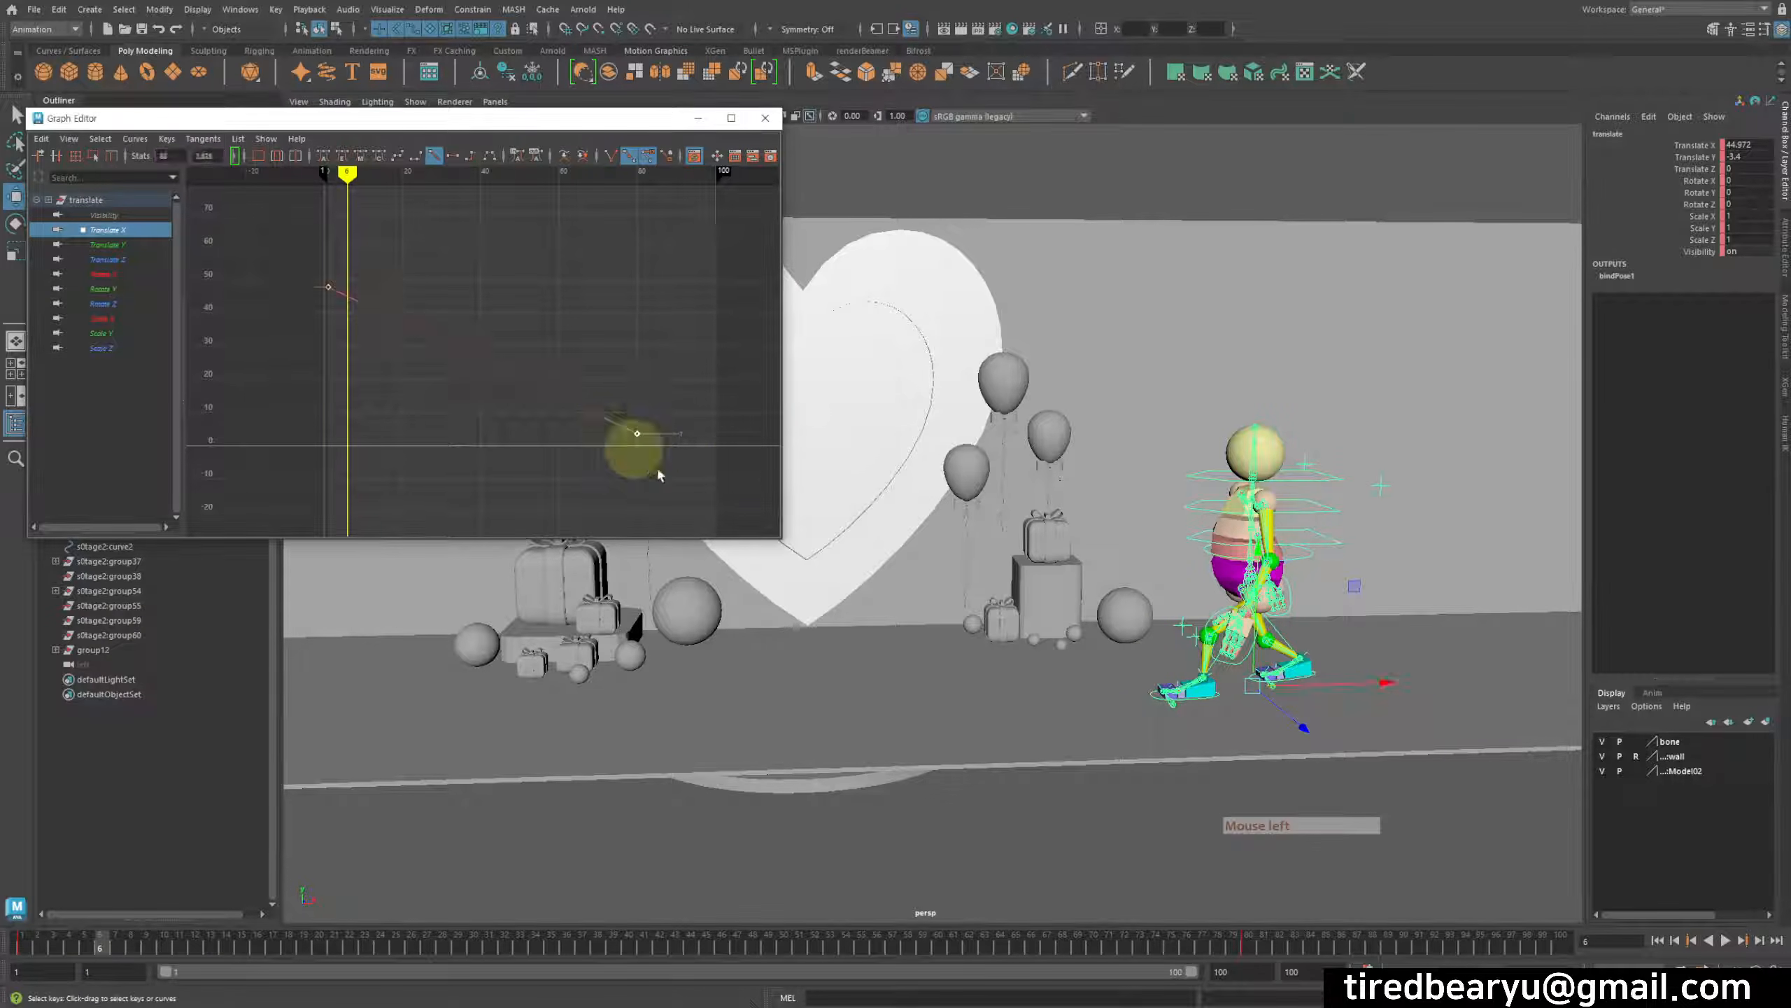
pyautogui.keyDown('shift'); pyautogui.moveTo(665, 477); pyautogui.dragTo(667, 345, button='middle'); pyautogui.keyUp('shift')
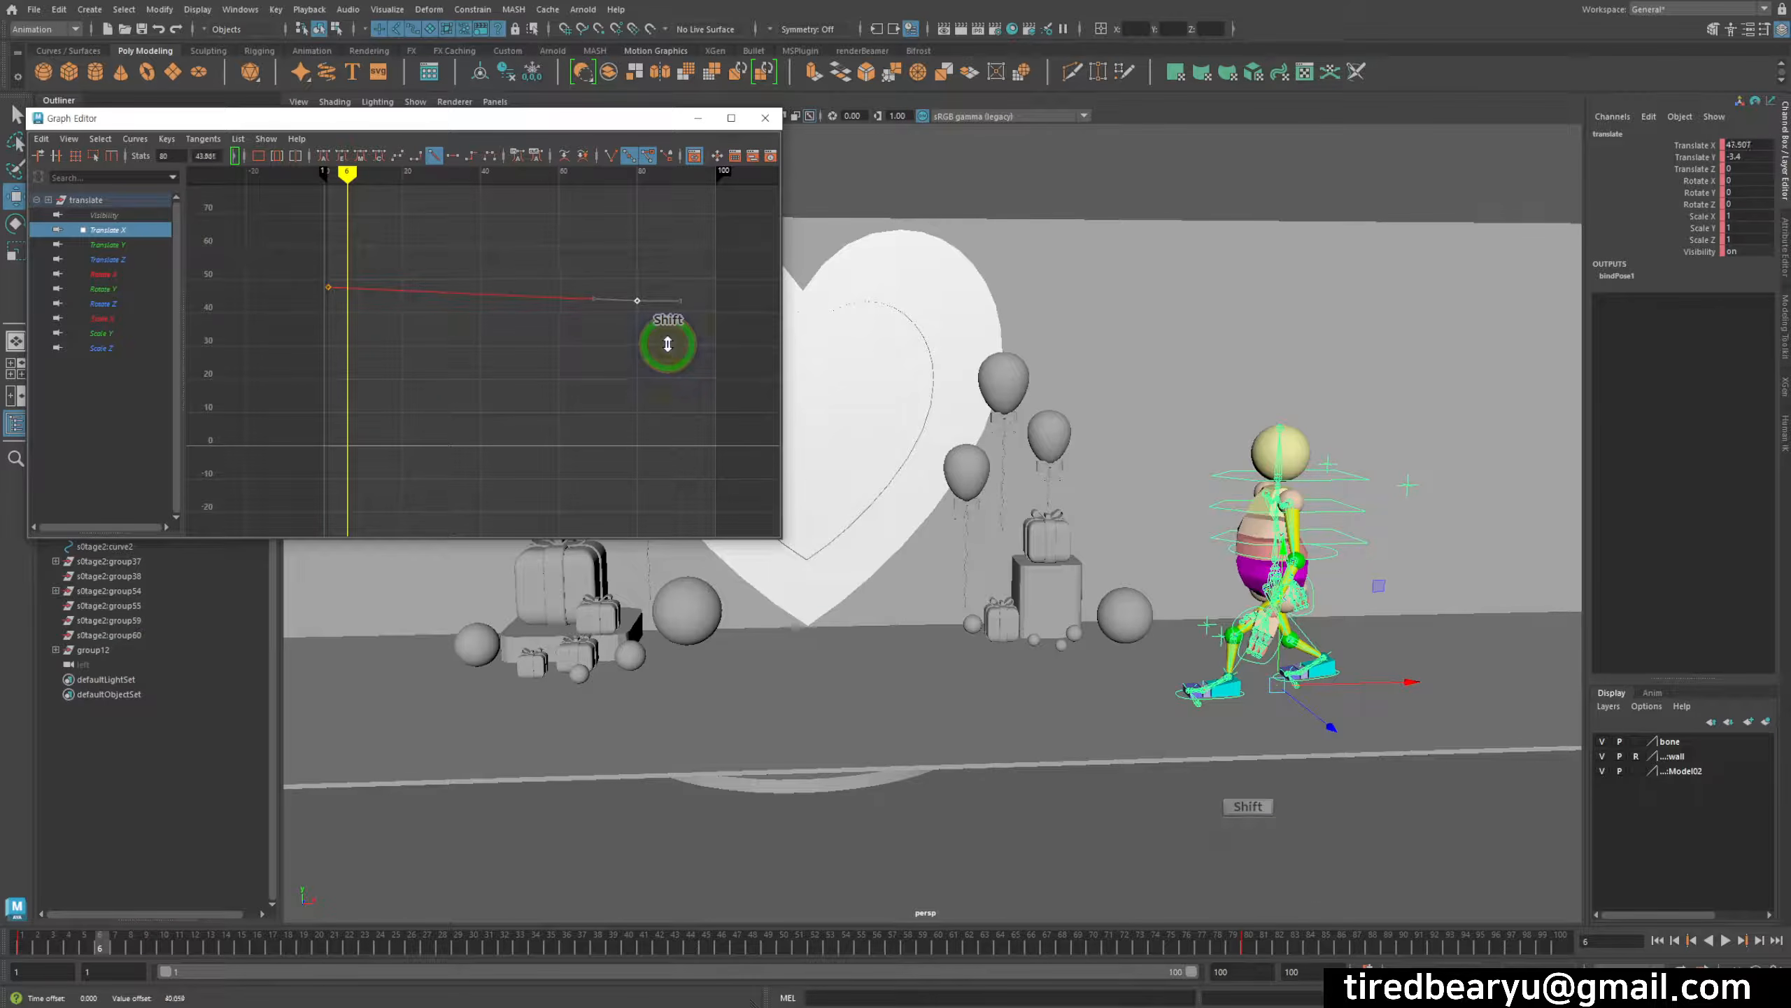
pyautogui.click(23, 945)
pyautogui.moveTo(23, 946); pyautogui.dragTo(1247, 988)
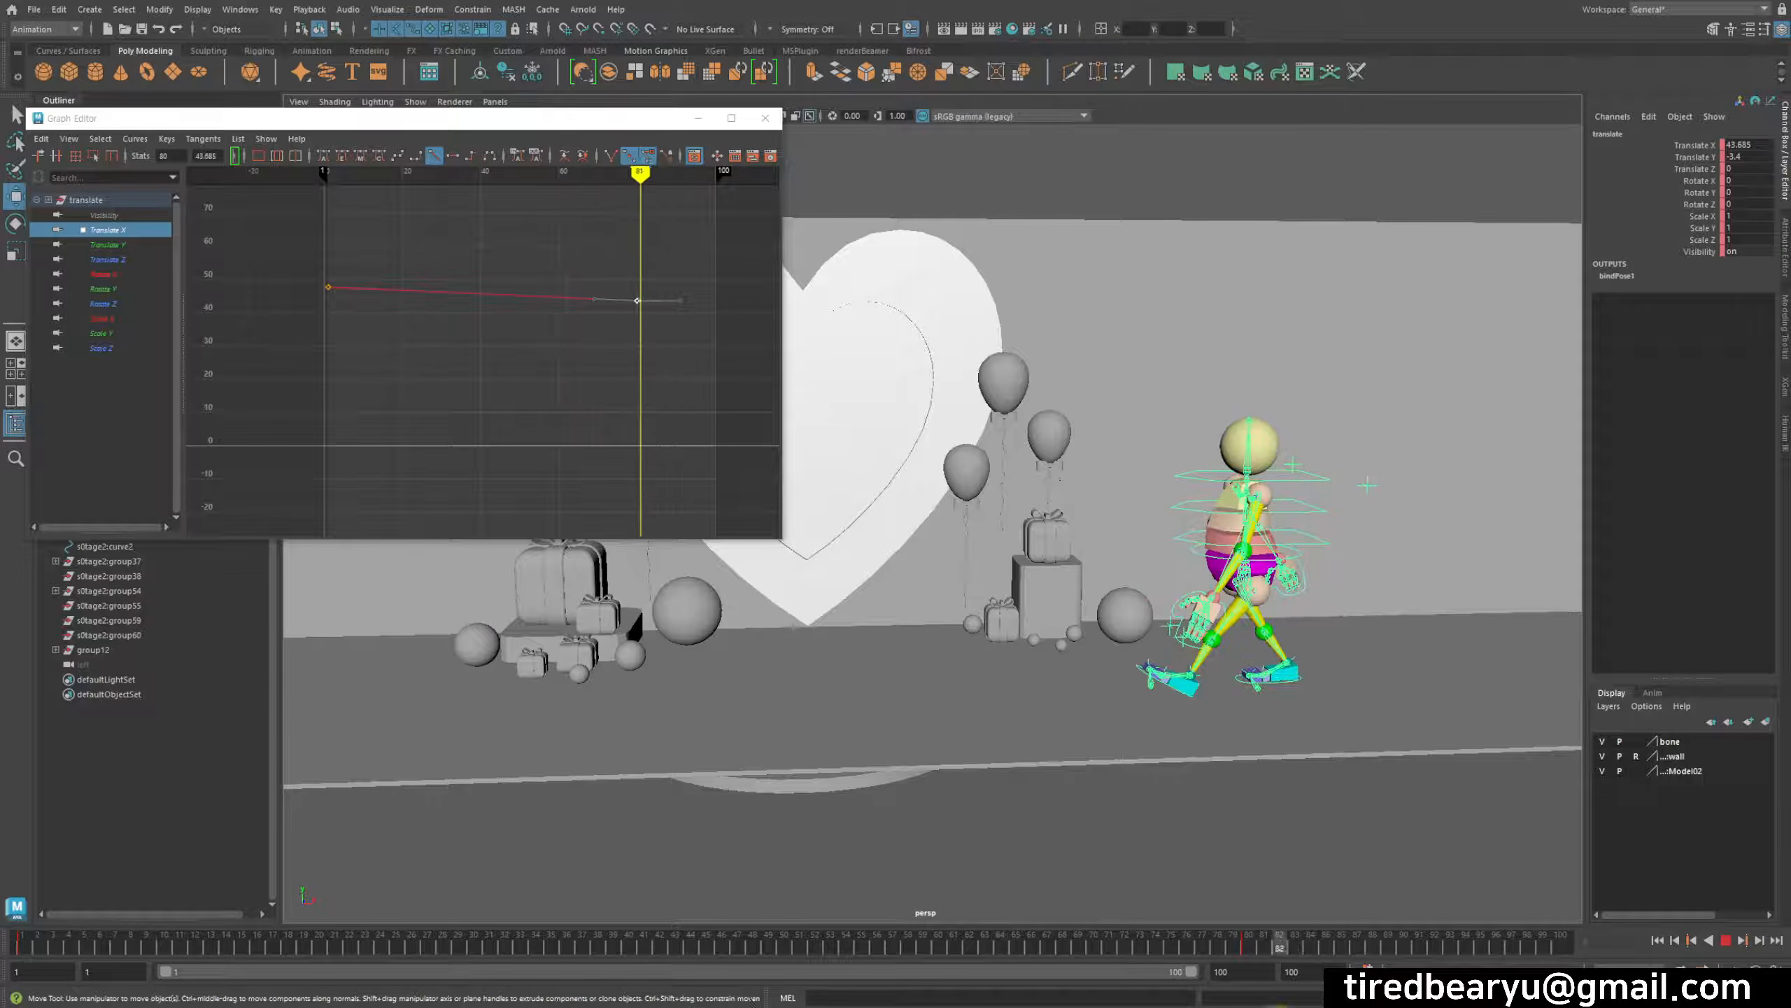
# Step: Lower the Translate X key at frame 80 to about -33.3 and play the walk from frame 1
pyautogui.moveTo(607, 337); pyautogui.dragTo(598, 596, button='middle')
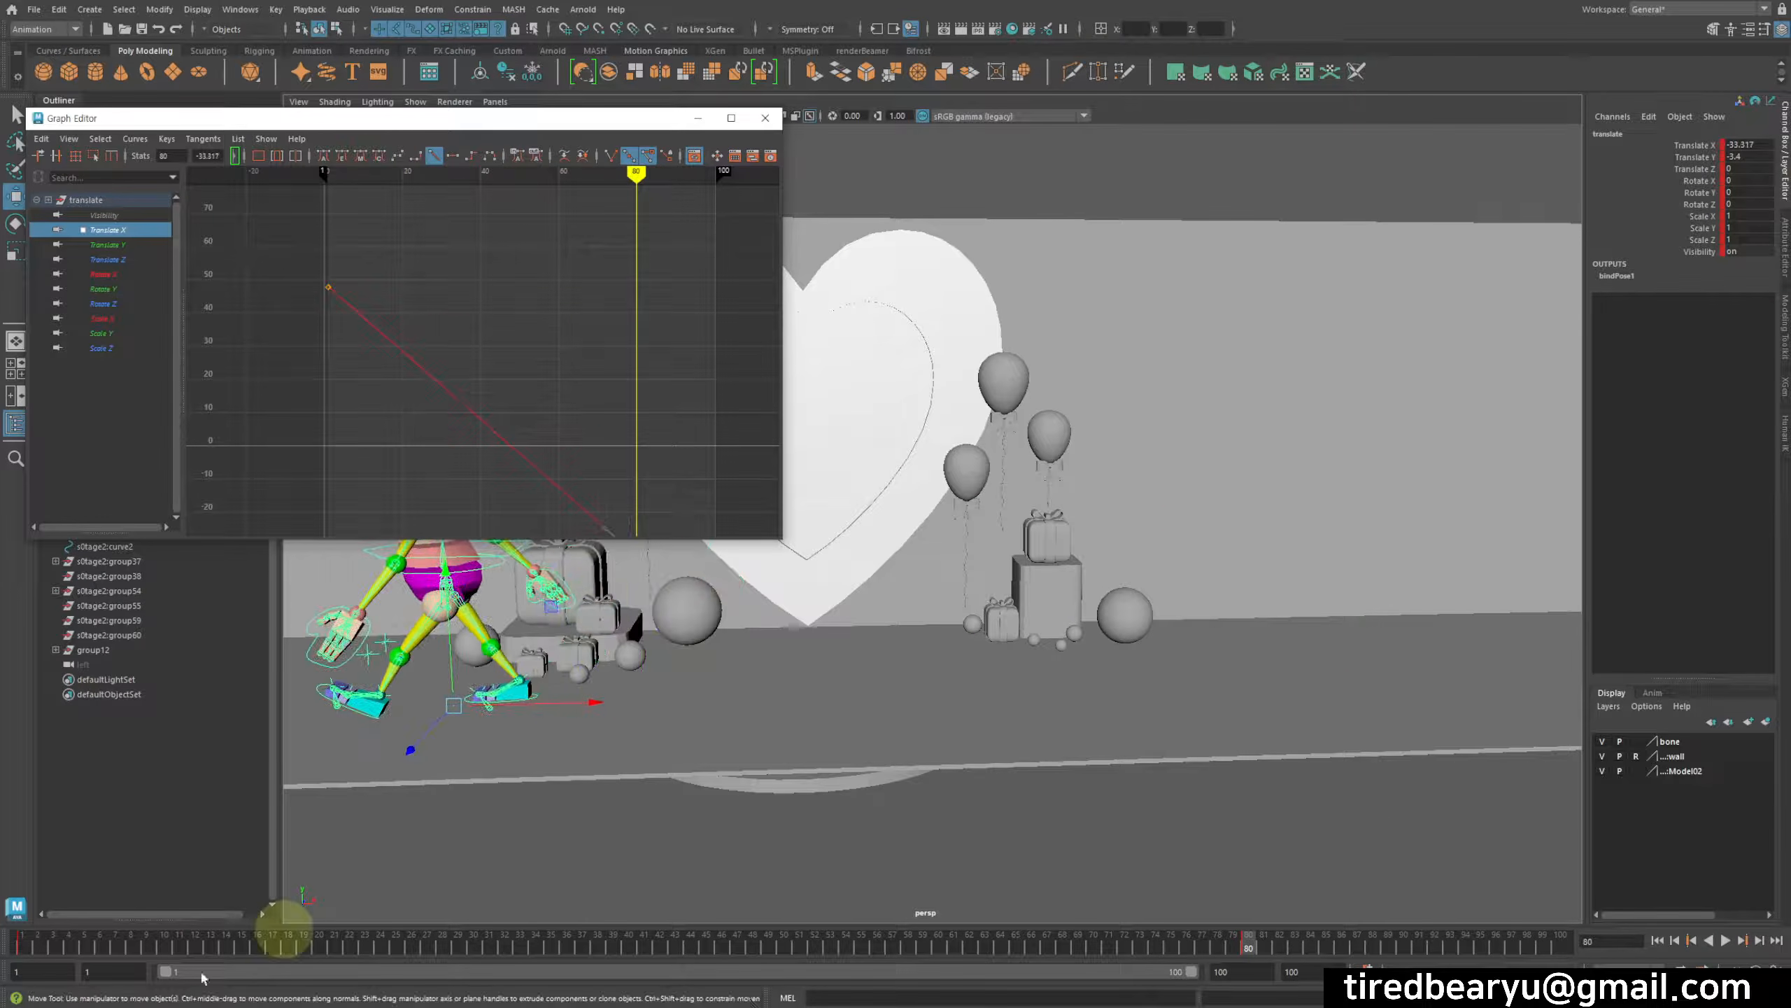
pyautogui.click(2, 942)
pyautogui.moveTo(28, 939); pyautogui.dragTo(384, 999)
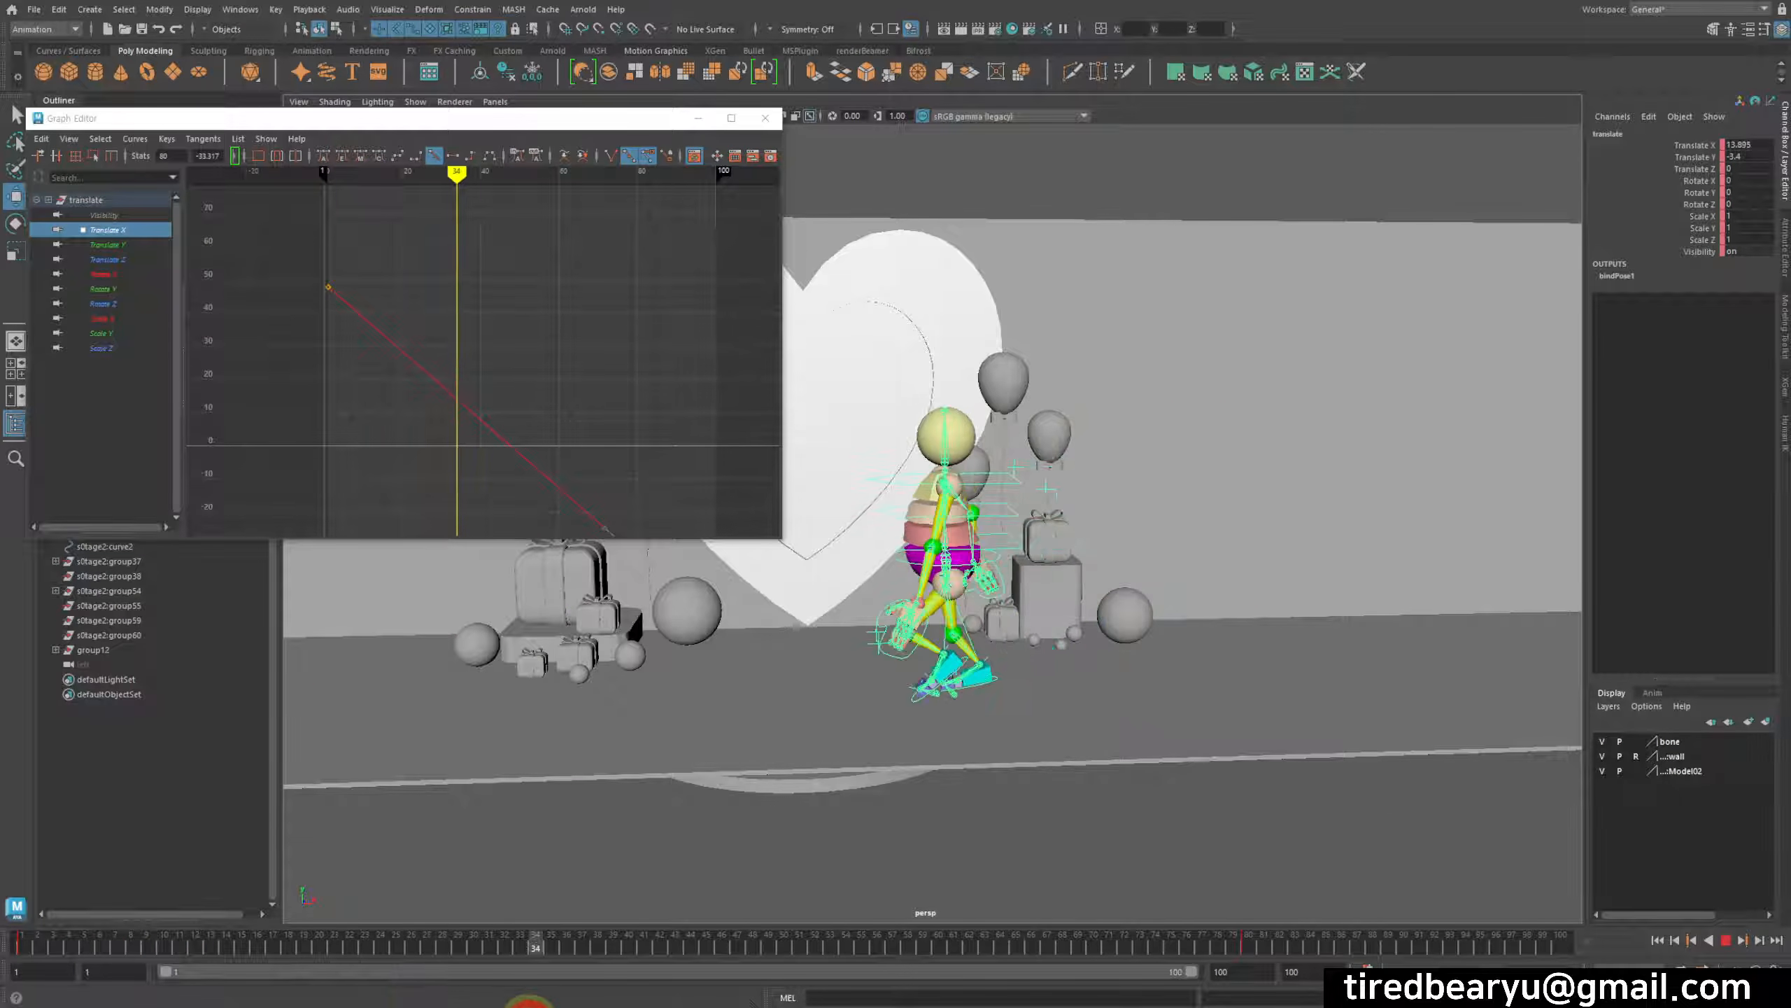
pyautogui.press('Escape')
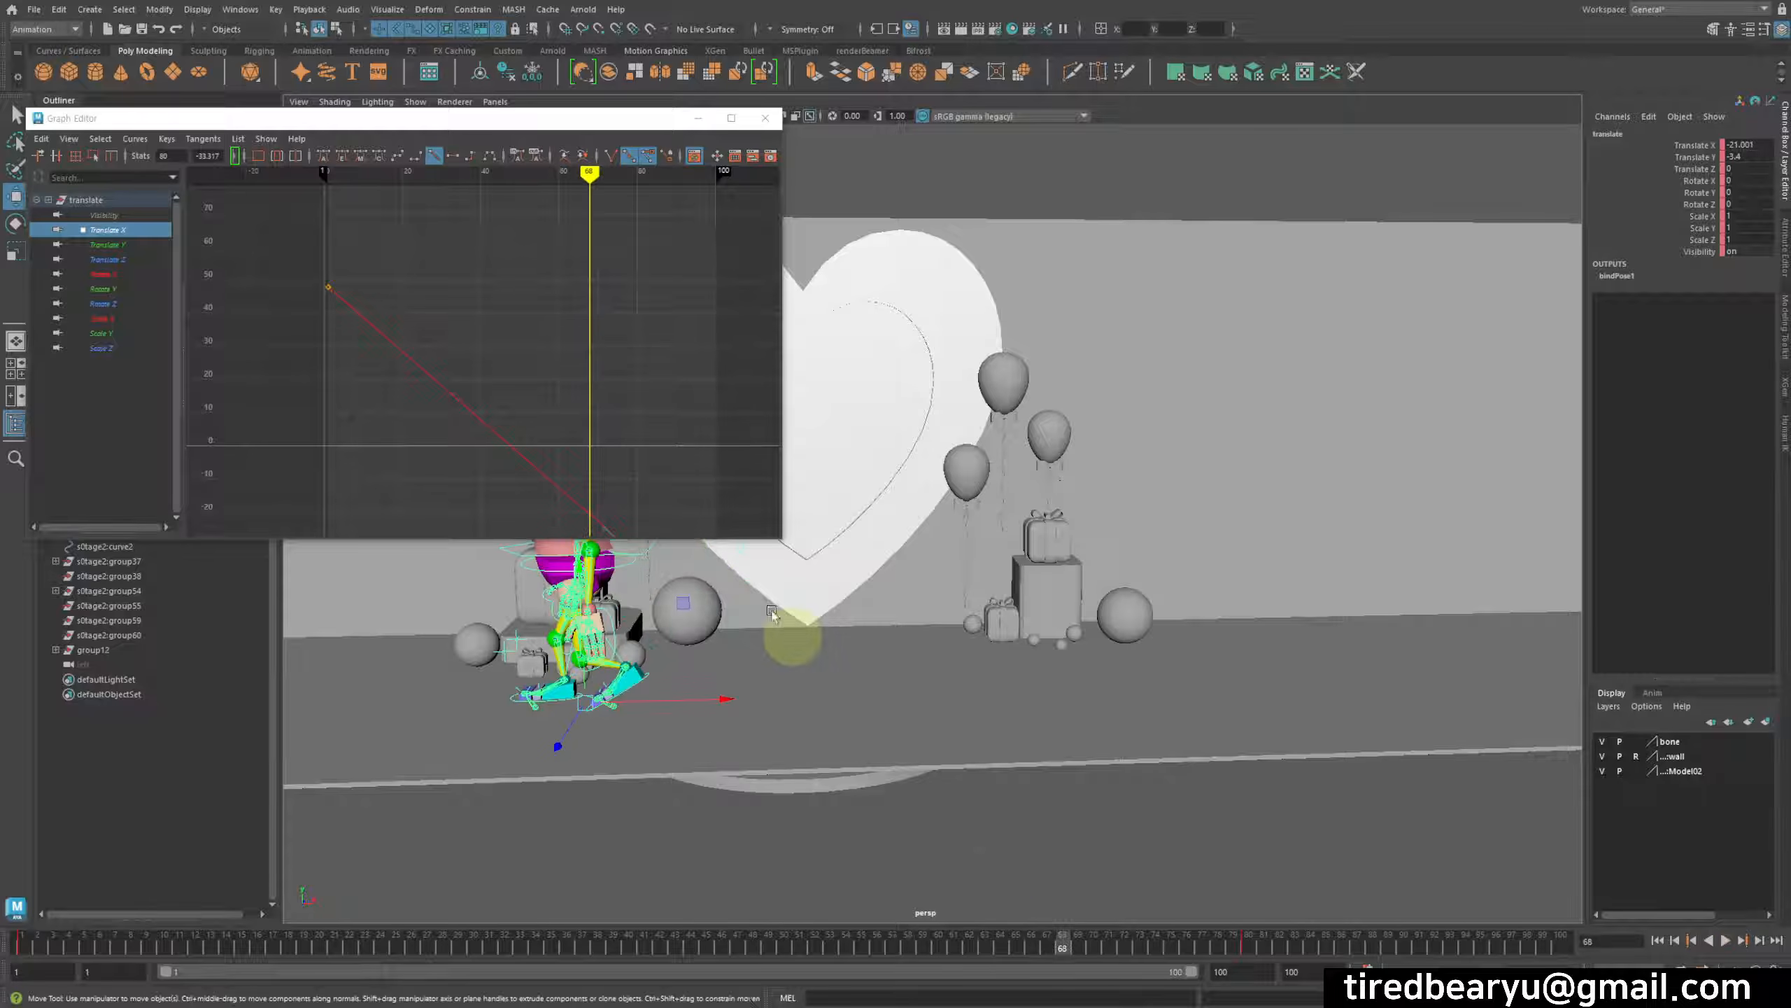
# Step: Set the Translate X key at frame 80 to about -14.8 and scrub the walk from frame 1 to 68
pyautogui.keyDown('shift'); pyautogui.moveTo(598, 395); pyautogui.dragTo(592, 329, button='middle'); pyautogui.keyUp('shift')
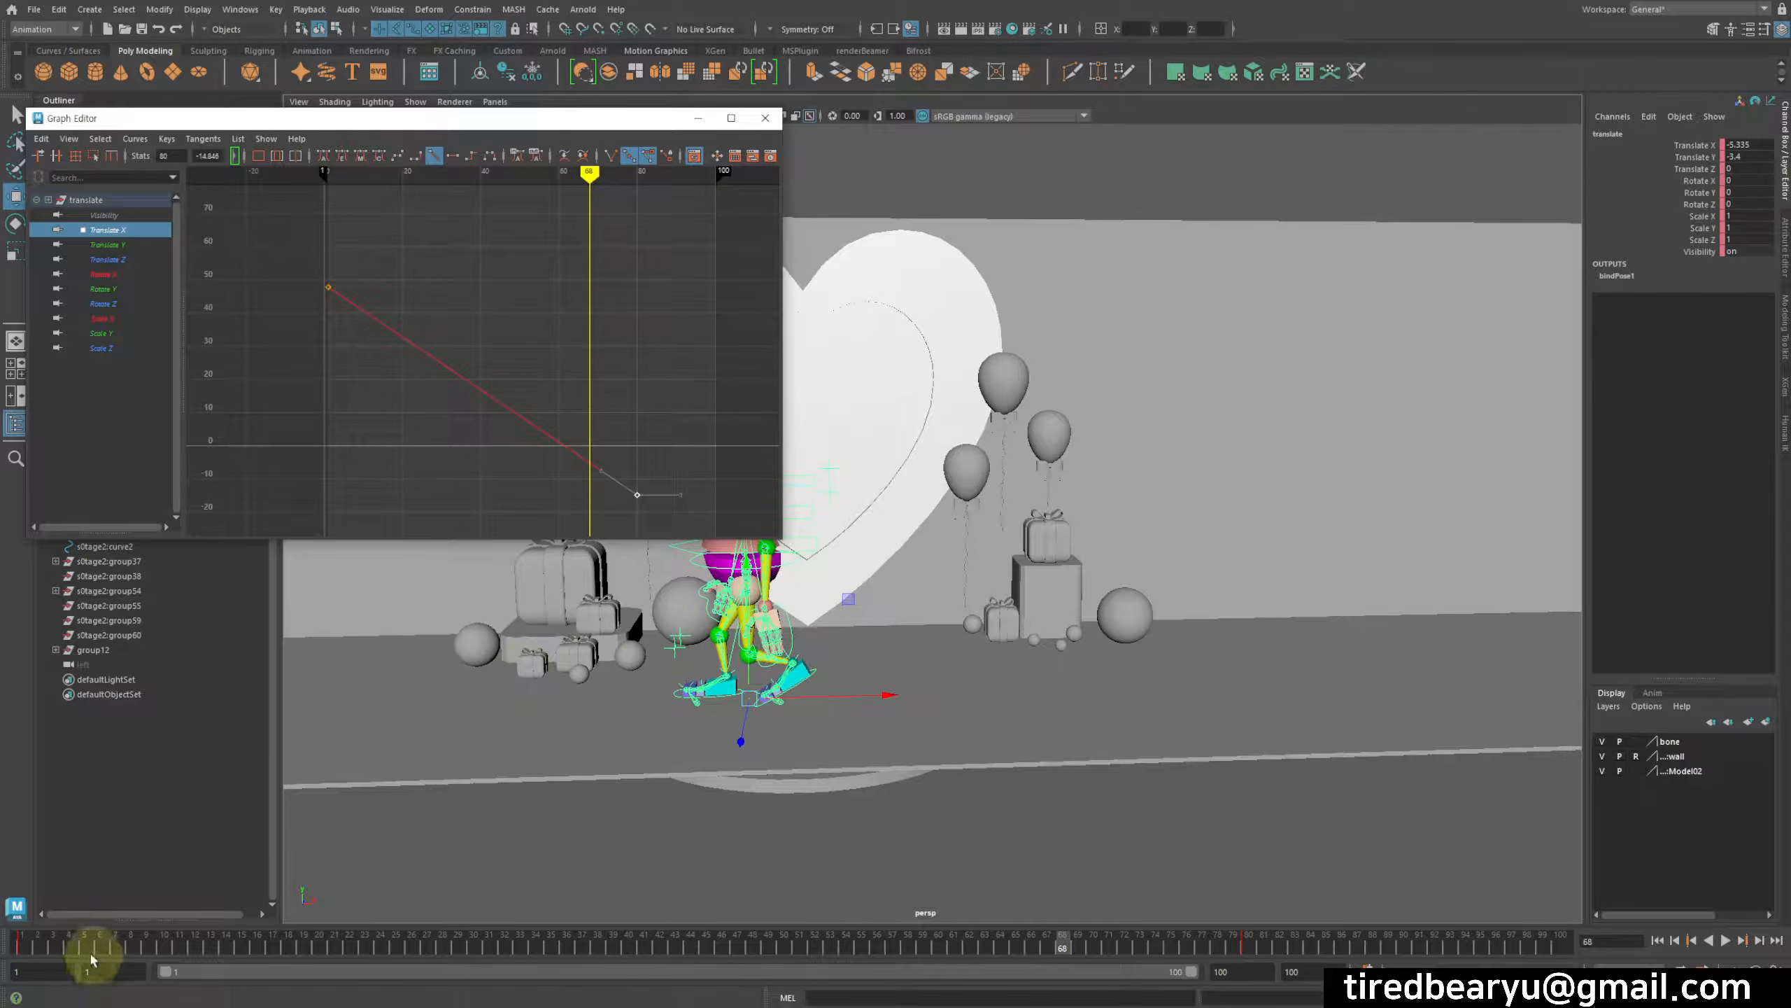
pyautogui.click(20, 946)
pyautogui.moveTo(19, 945); pyautogui.dragTo(1069, 976)
# Step: Raise the Translate X key at frame 80 to about -10.4 and scrub back to the start of the walk
pyautogui.keyDown('shift'); pyautogui.moveTo(696, 468); pyautogui.dragTo(688, 424, button='middle'); pyautogui.keyUp('shift')
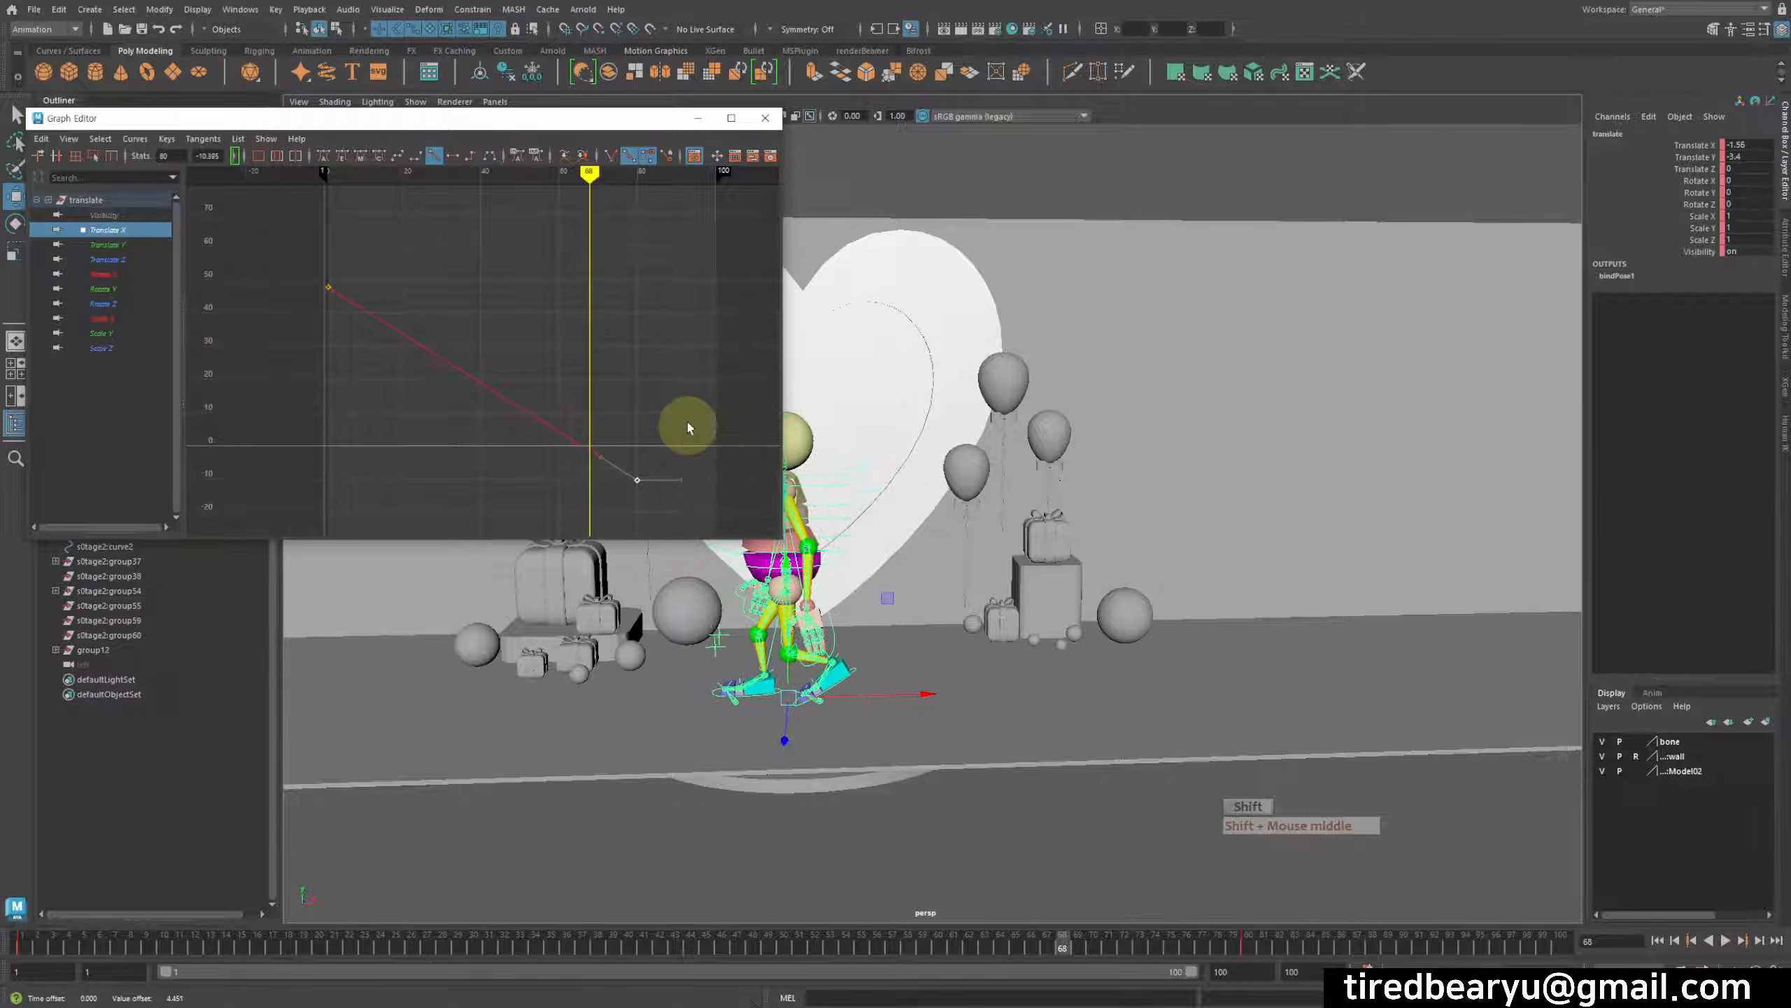
pyautogui.moveTo(392, 960); pyautogui.dragTo(33, 971)
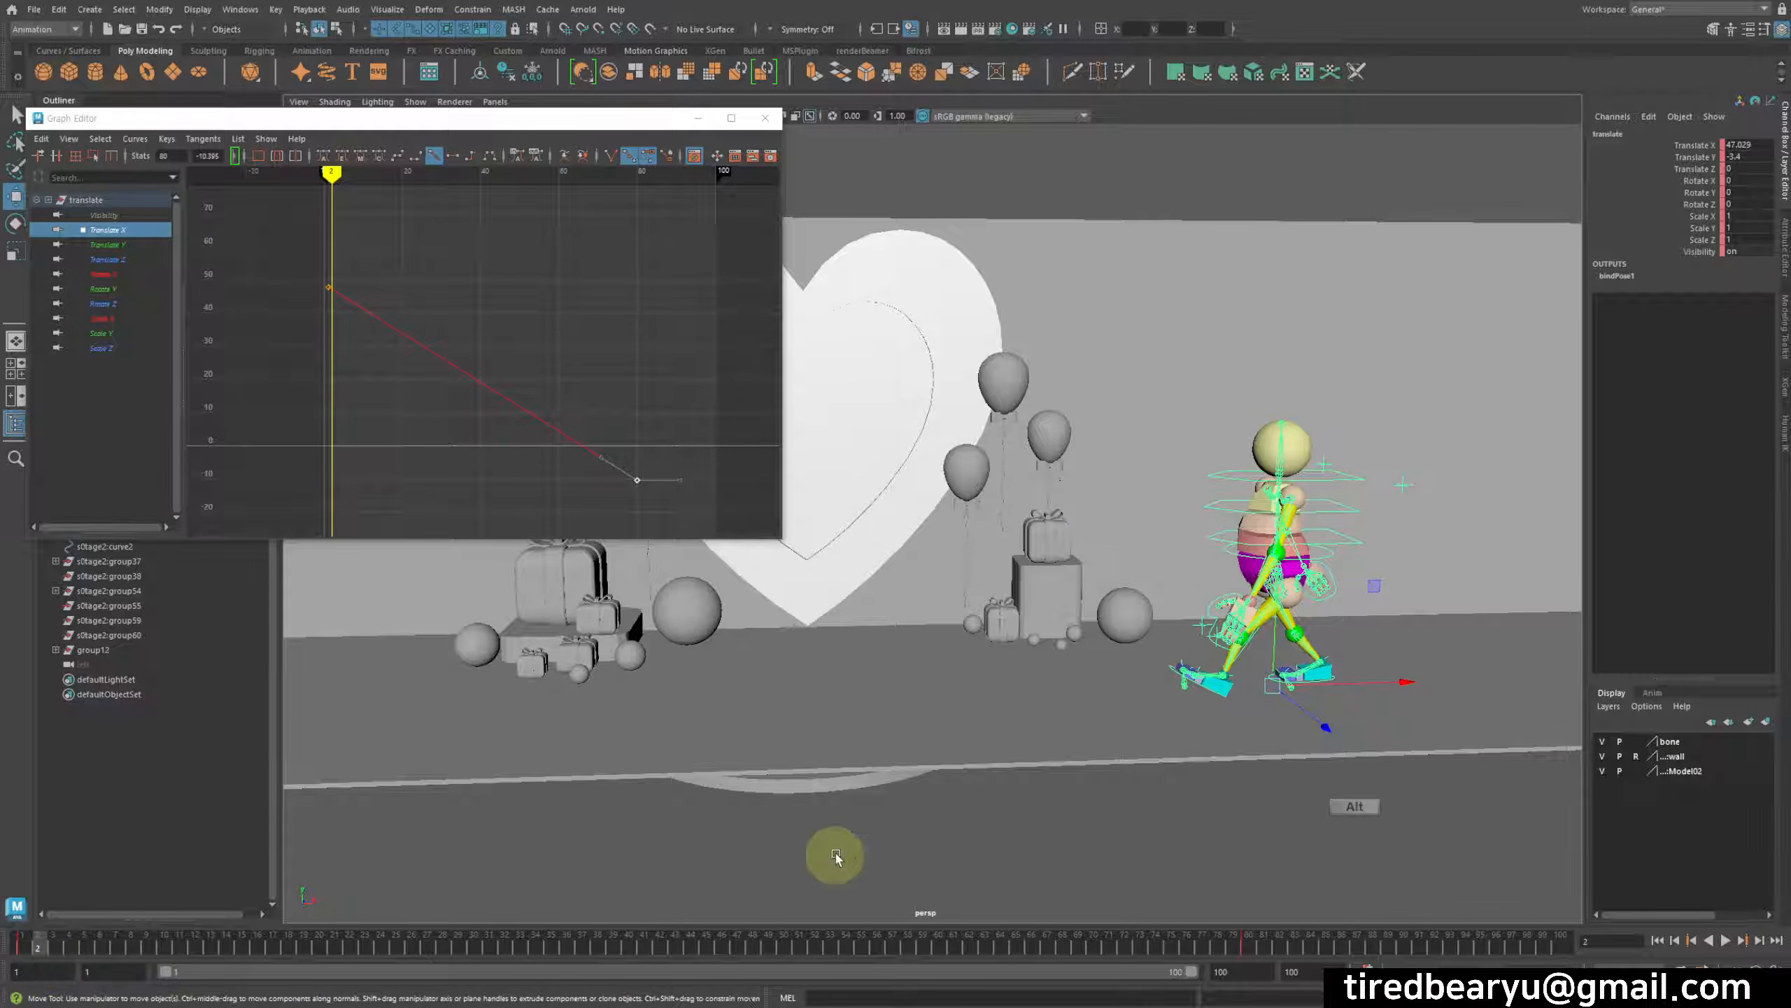
# Step: Select the right foot control and examine its Translate X, Translate Y and Translate Z curves one by one
pyautogui.keyDown('alt'); pyautogui.moveTo(845, 846); pyautogui.dragTo(796, 863); pyautogui.keyUp('alt')
pyautogui.keyDown('alt'); pyautogui.moveTo(796, 863); pyautogui.dragTo(1103, 868, button='right'); pyautogui.keyUp('alt')
pyautogui.keyDown('alt'); pyautogui.moveTo(1104, 868); pyautogui.dragTo(895, 662, button='middle'); pyautogui.keyUp('alt')
pyautogui.keyDown('alt'); pyautogui.moveTo(895, 662); pyautogui.dragTo(965, 724); pyautogui.keyUp('alt')
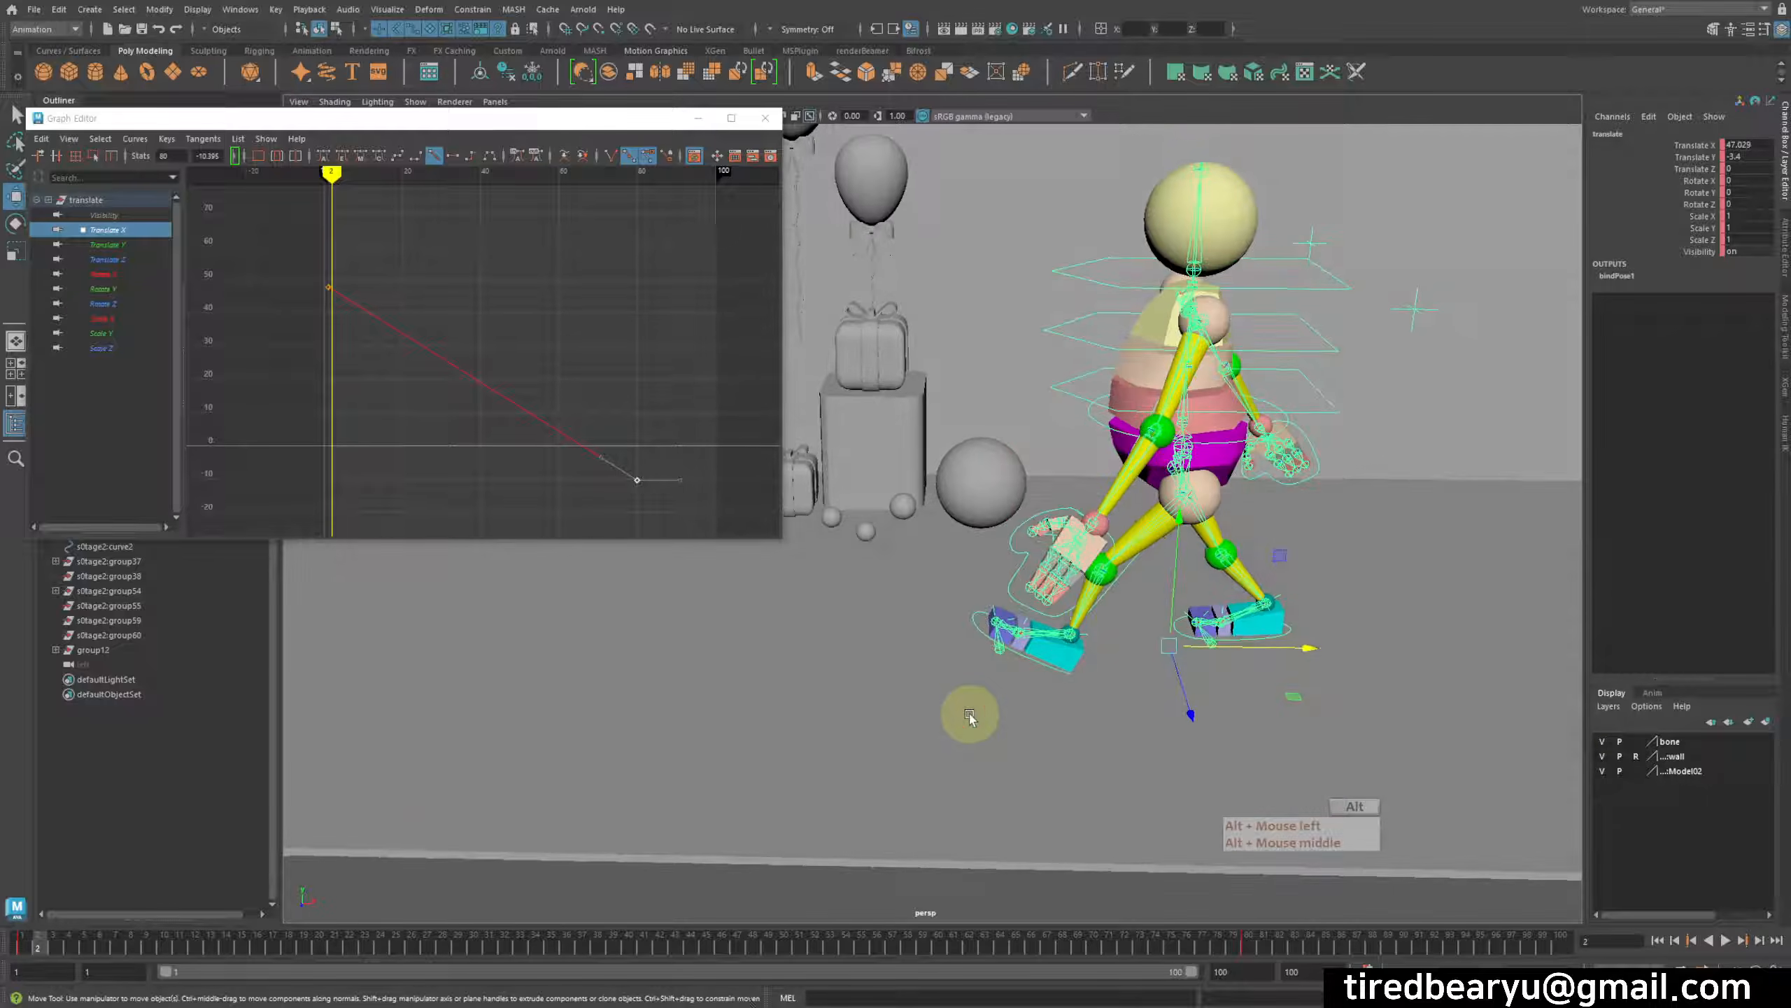
pyautogui.click(975, 624)
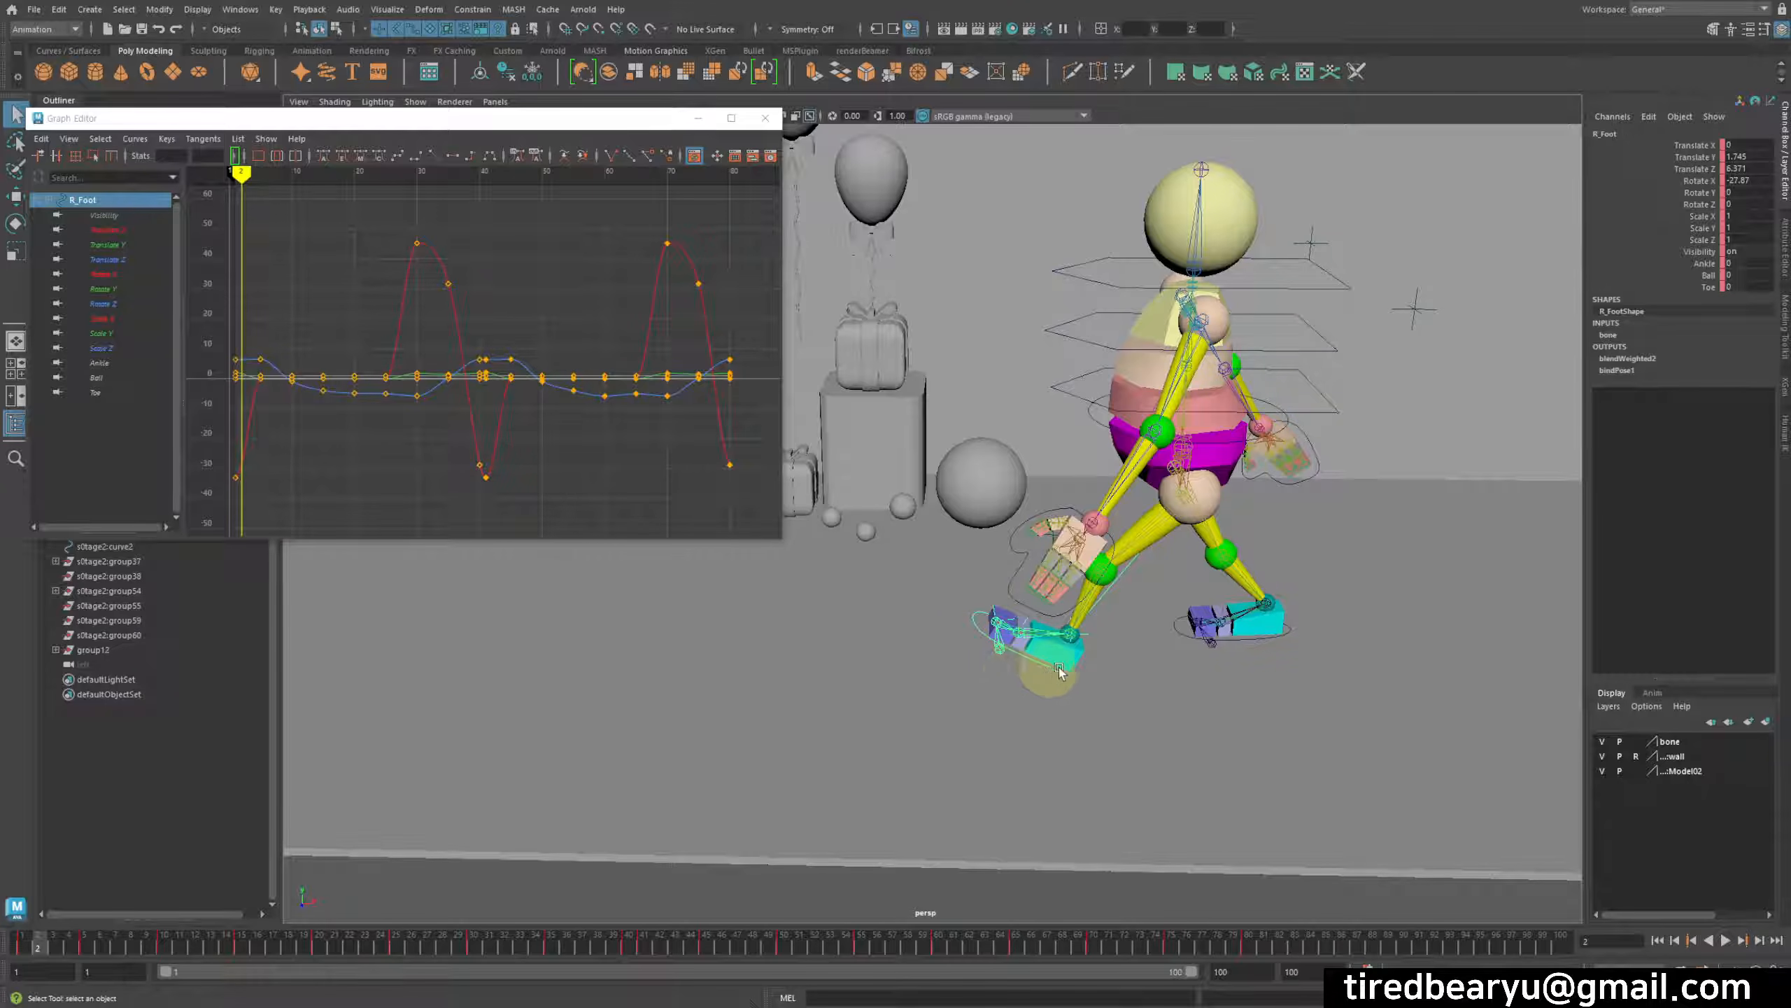
pyautogui.press('w')
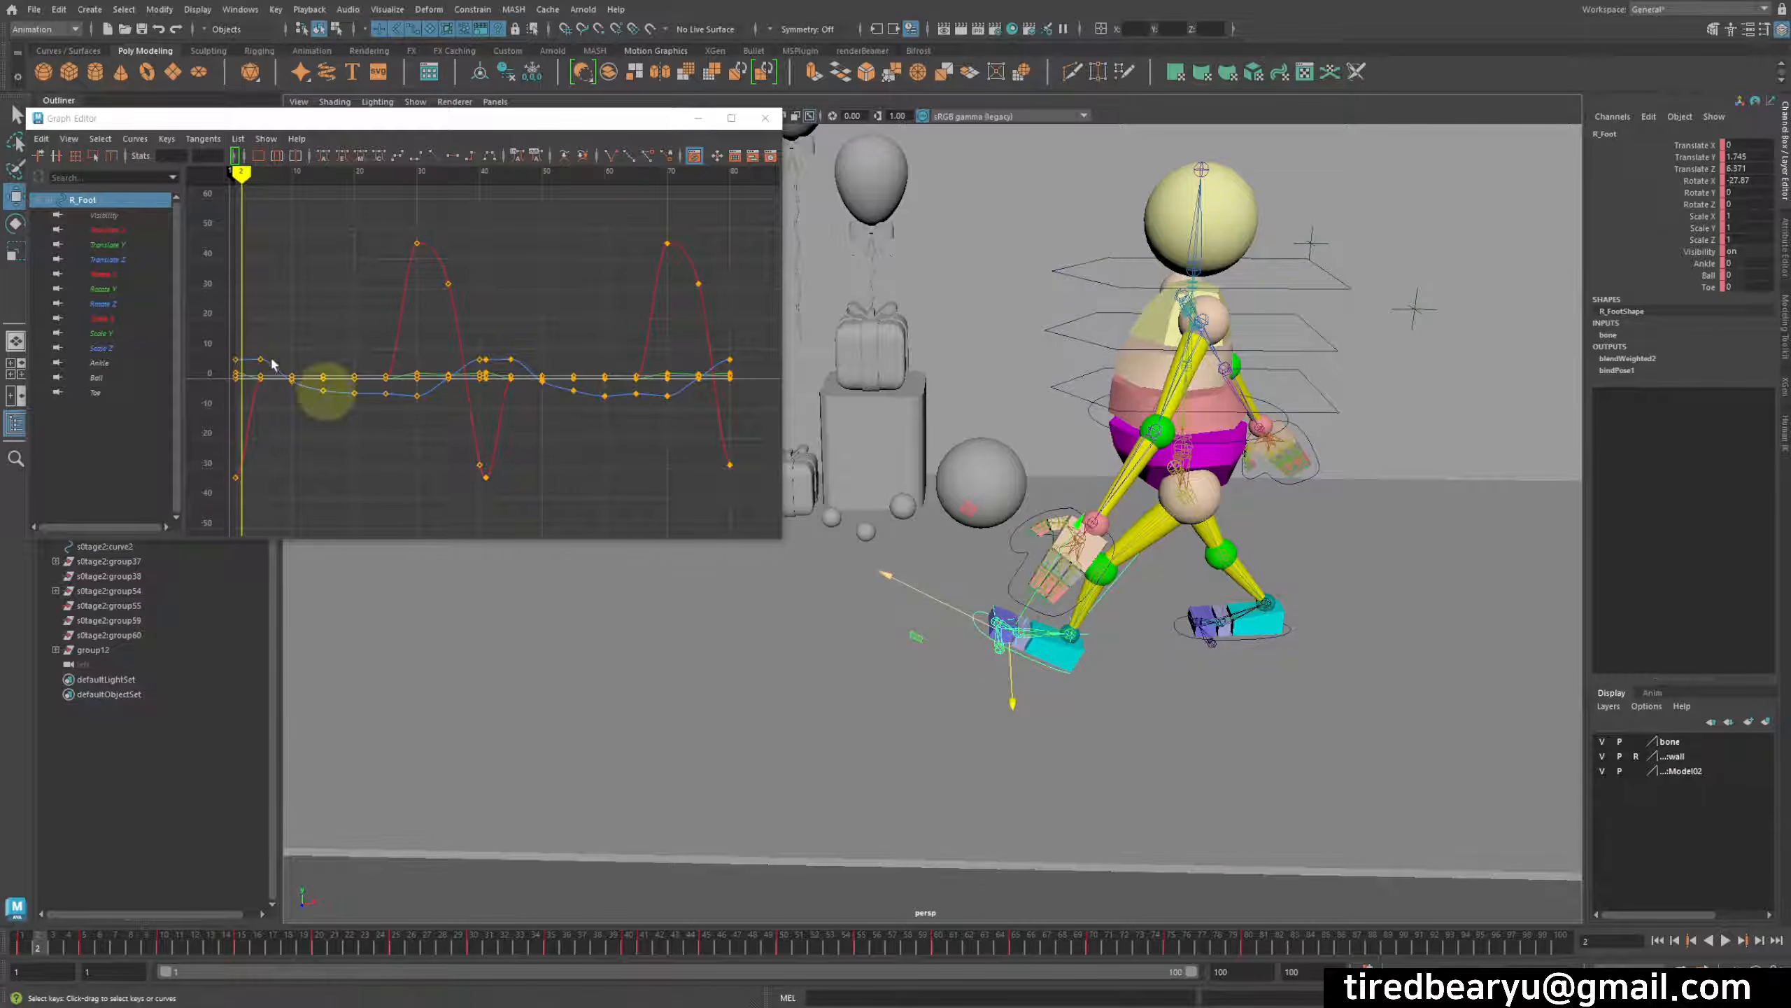
pyautogui.click(114, 230)
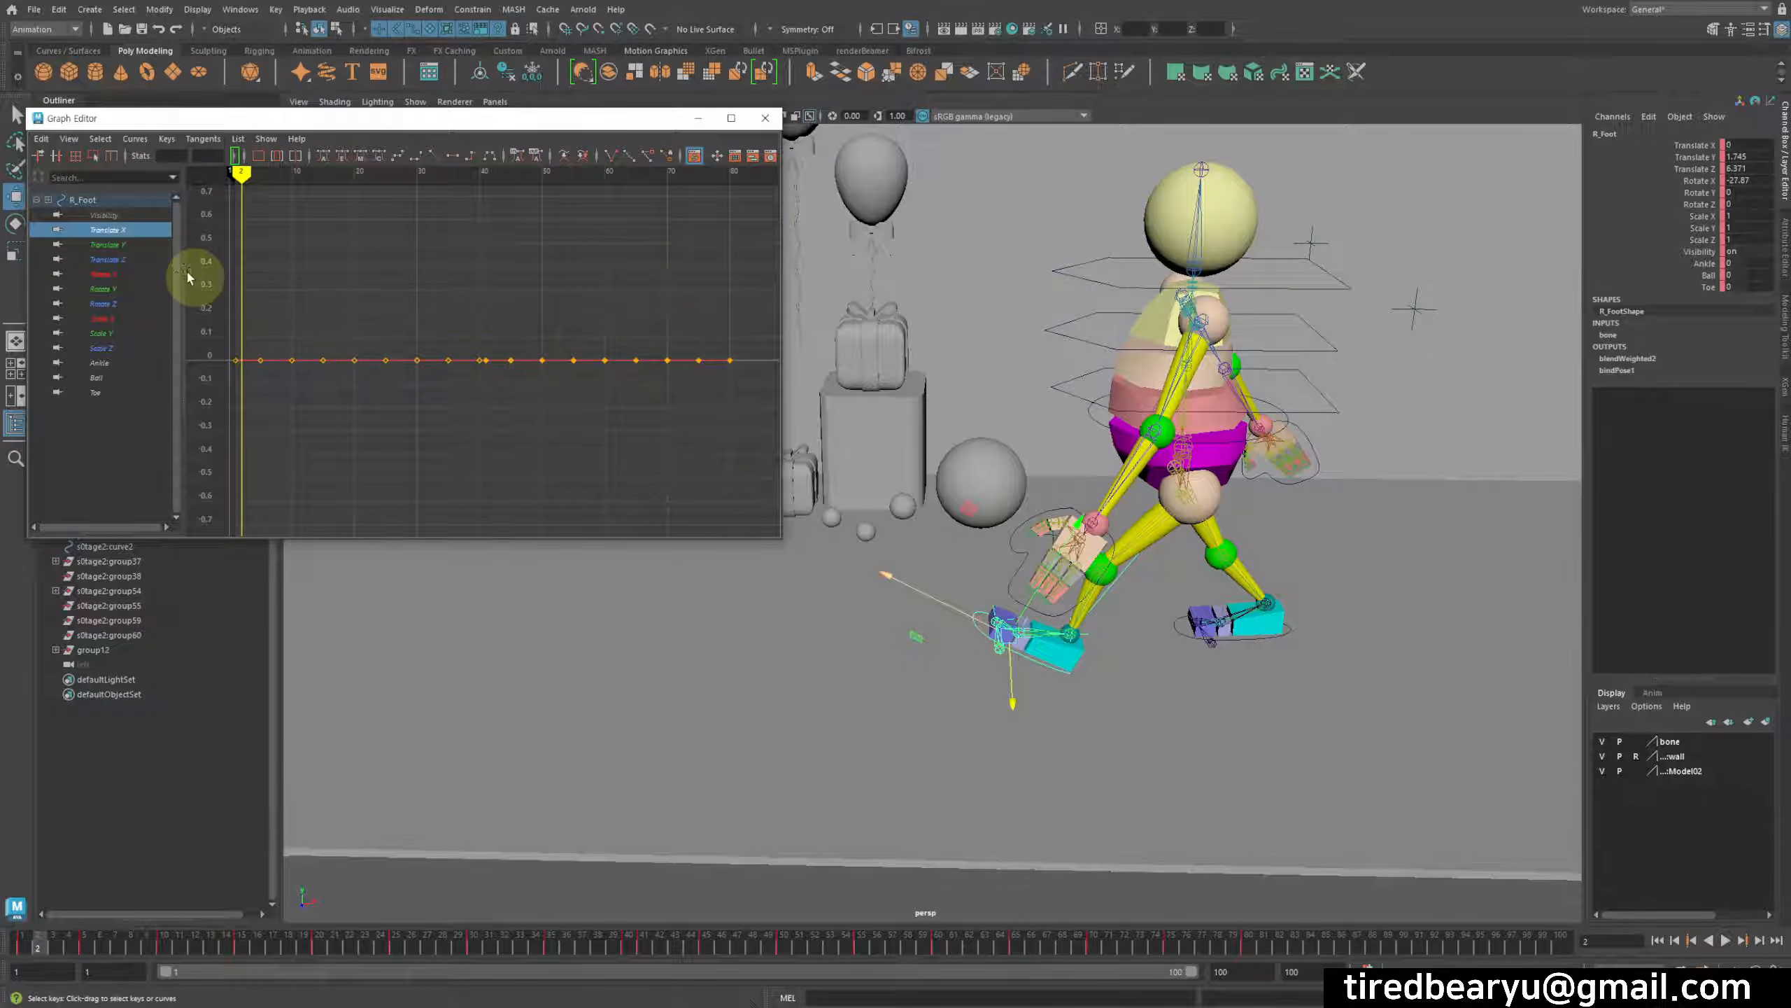
pyautogui.click(127, 245)
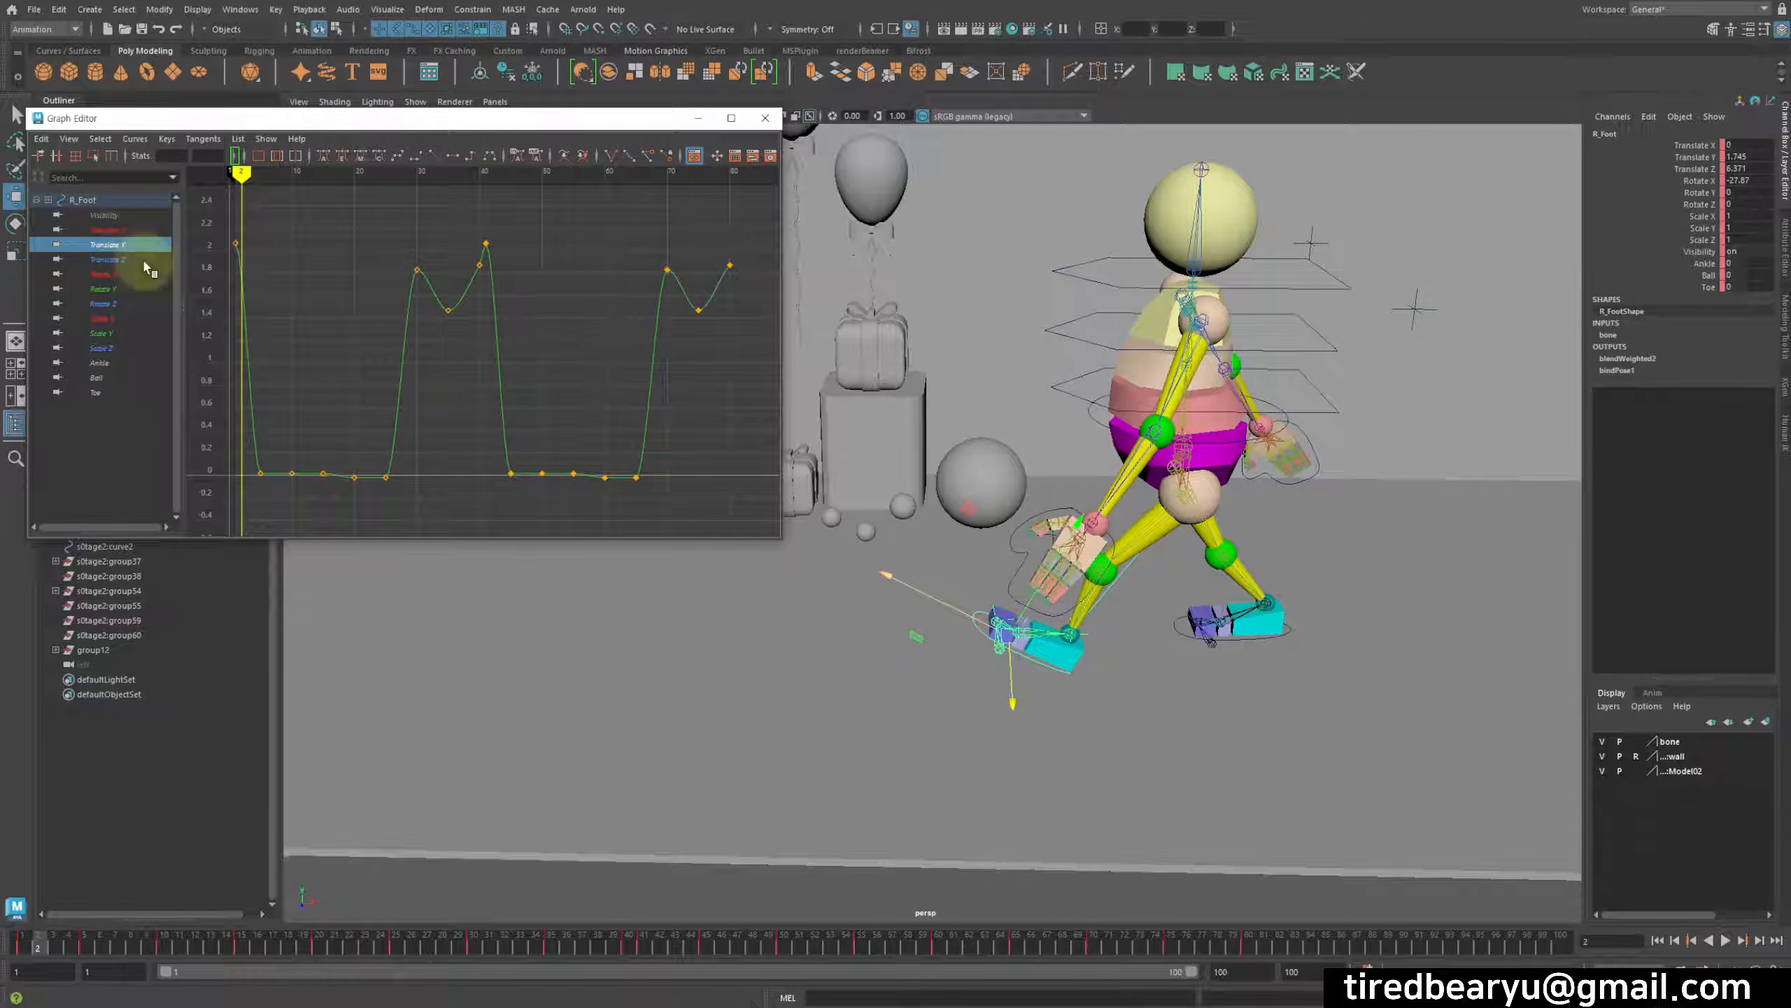
pyautogui.click(142, 260)
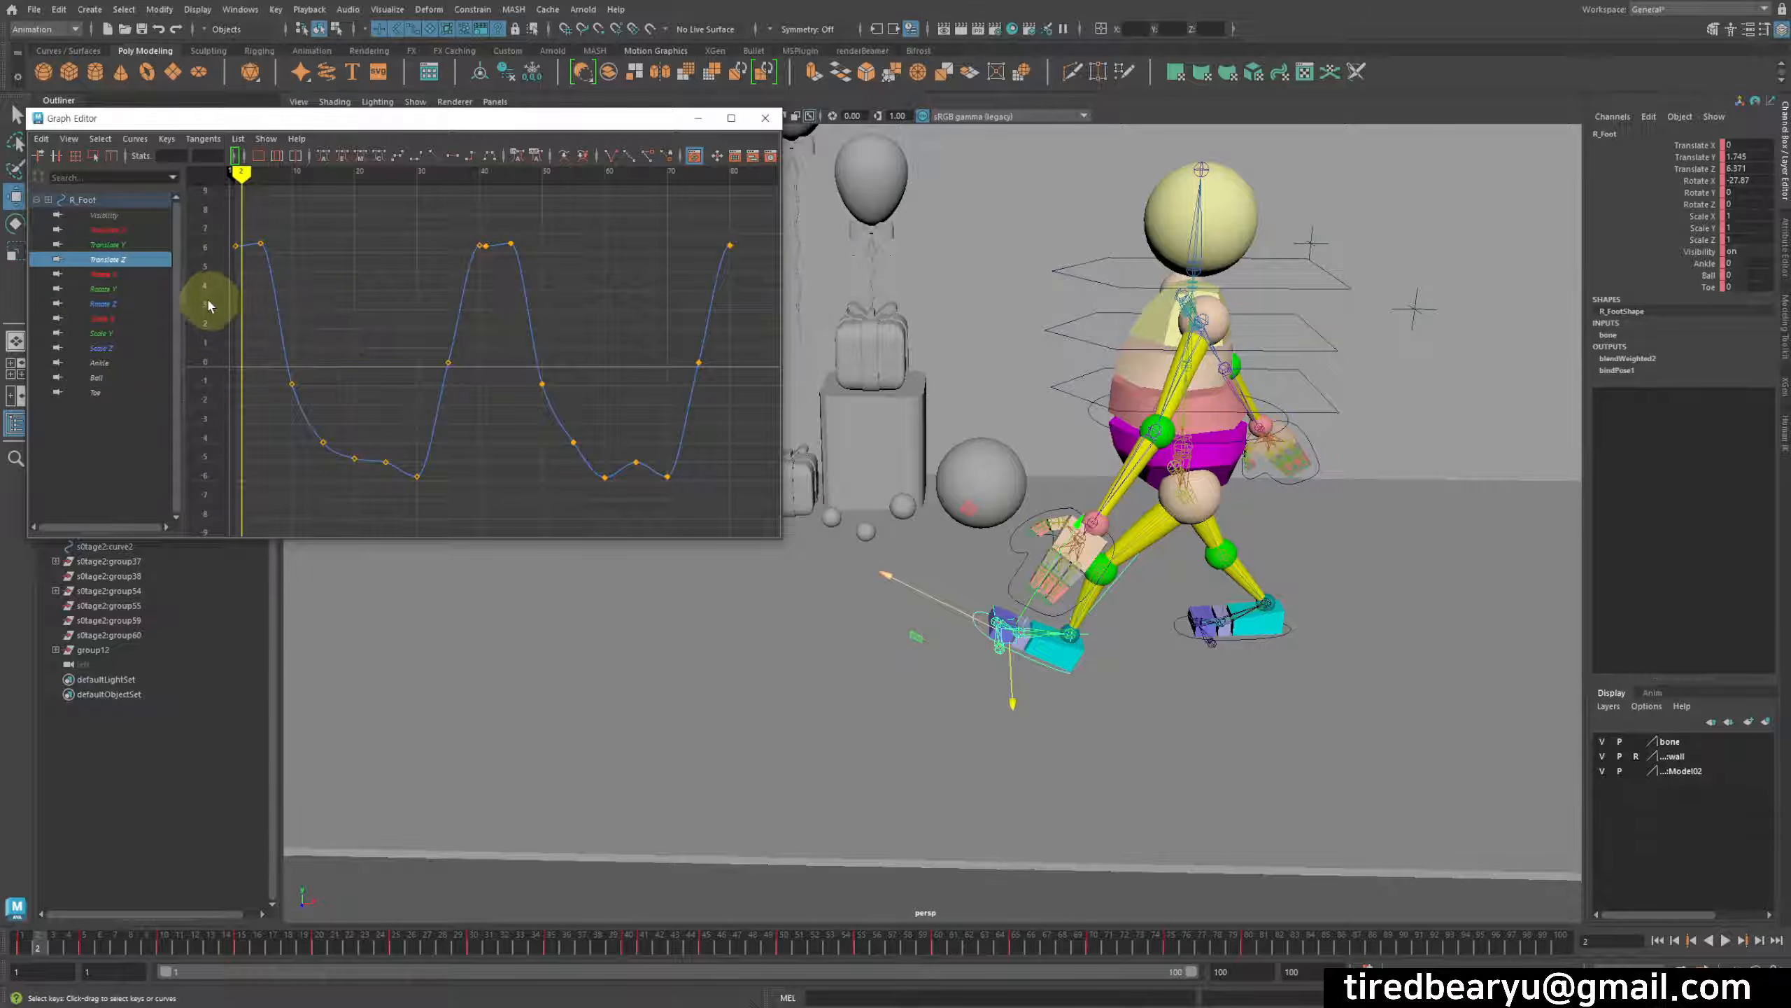
# Step: Select the keys along the right foot's Translate Z curve and inspect the whole curve
pyautogui.keyDown('alt'); pyautogui.moveTo(544, 371); pyautogui.dragTo(485, 358, button='right'); pyautogui.keyUp('alt')
pyautogui.moveTo(354, 283); pyautogui.dragTo(552, 395)
pyautogui.press('f')
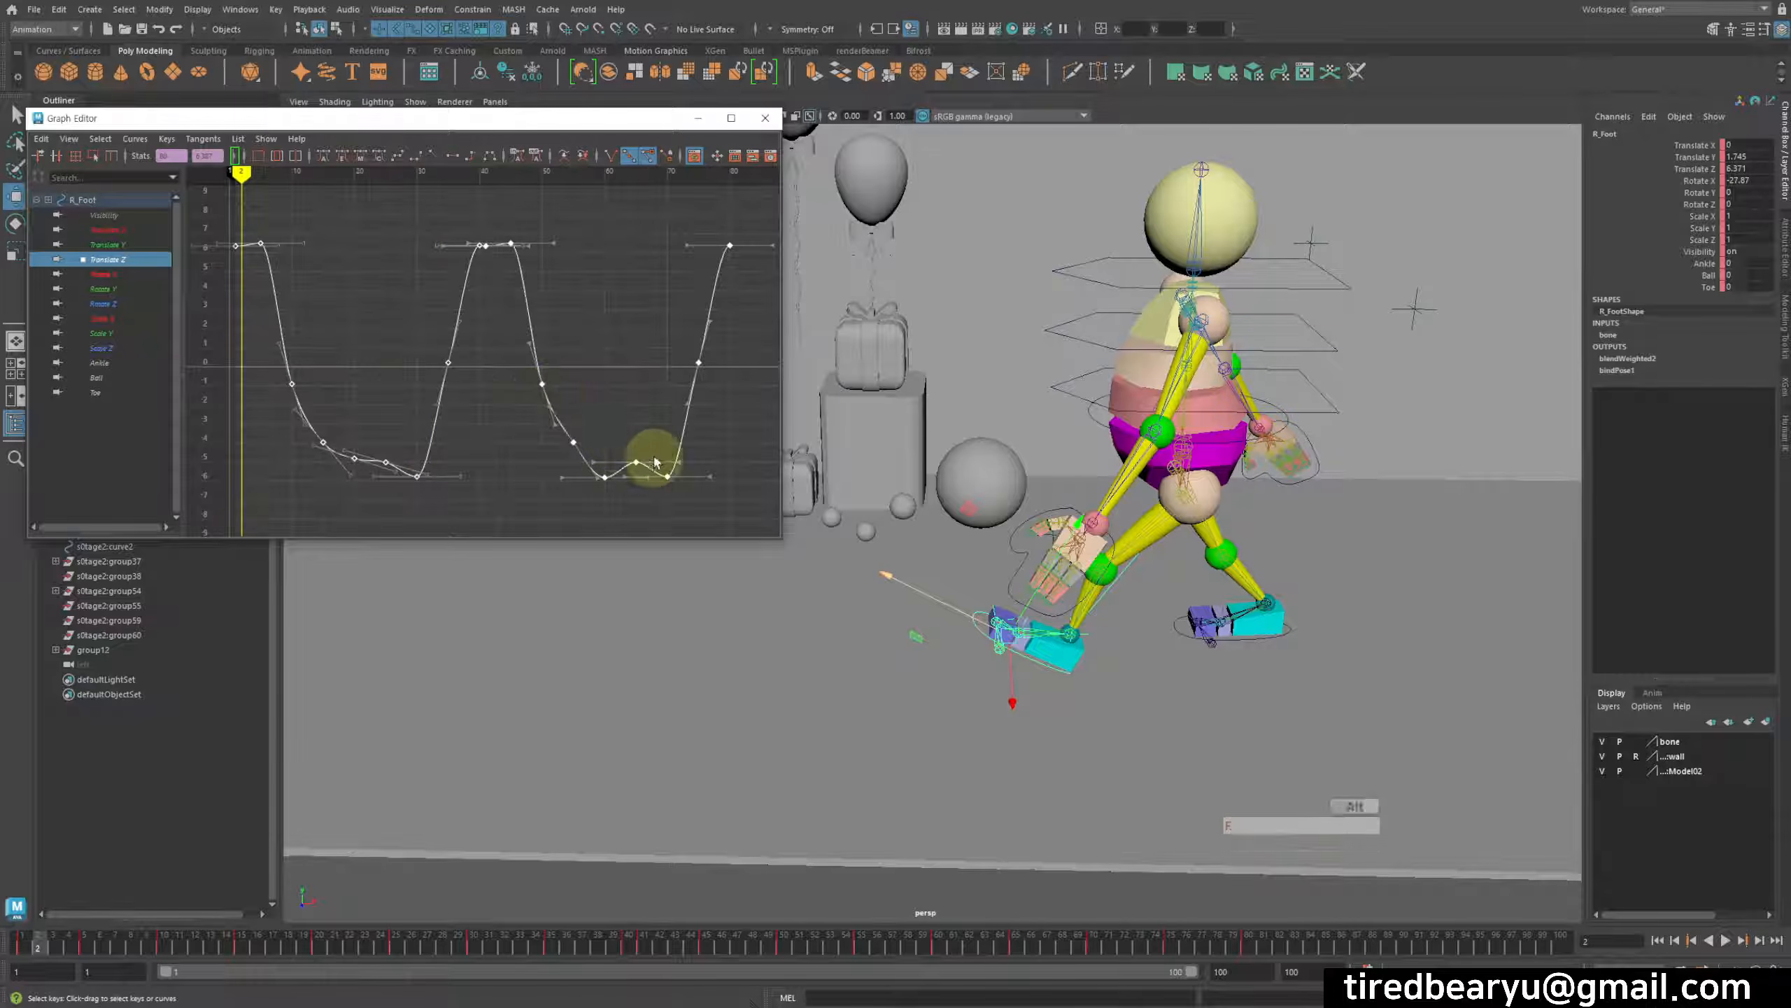
pyautogui.keyDown('alt'); pyautogui.moveTo(653, 459); pyautogui.dragTo(642, 441, button='right'); pyautogui.keyUp('alt')
pyautogui.click(708, 457)
pyautogui.moveTo(774, 489); pyautogui.dragTo(283, 249)
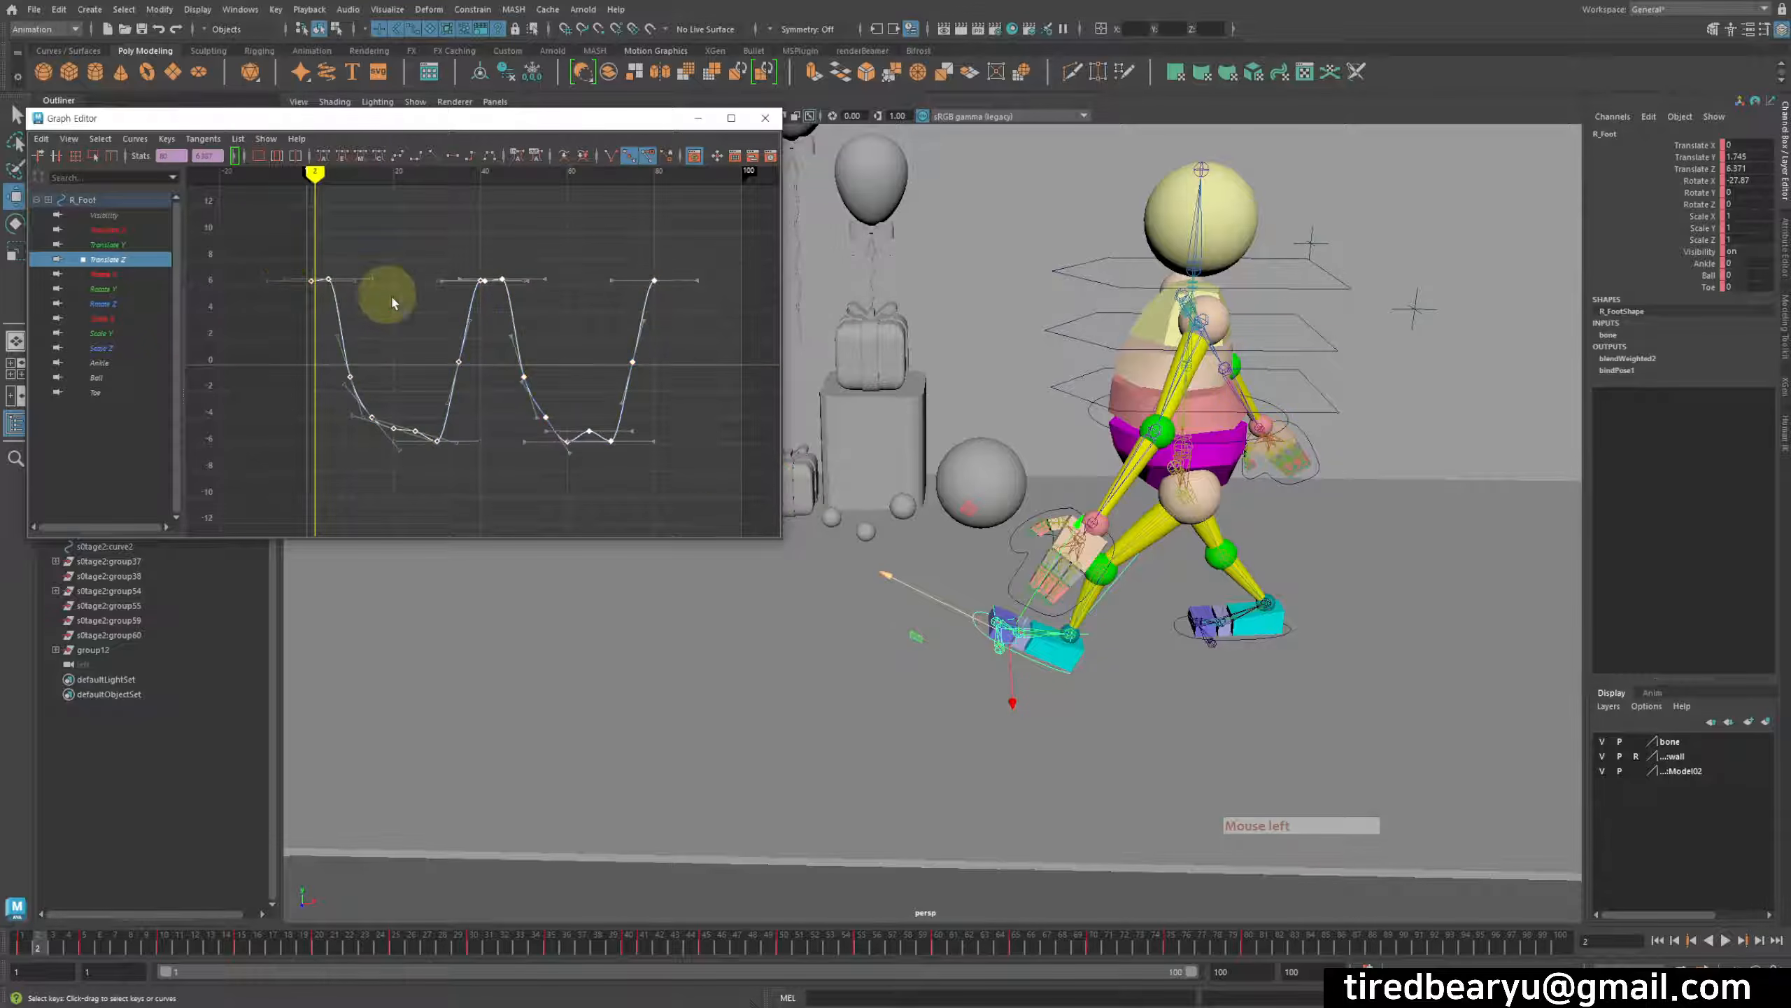
# Step: Compare the left foot's Translate Z curve with the Translate Z curve of the right foot
pyautogui.click(1178, 633)
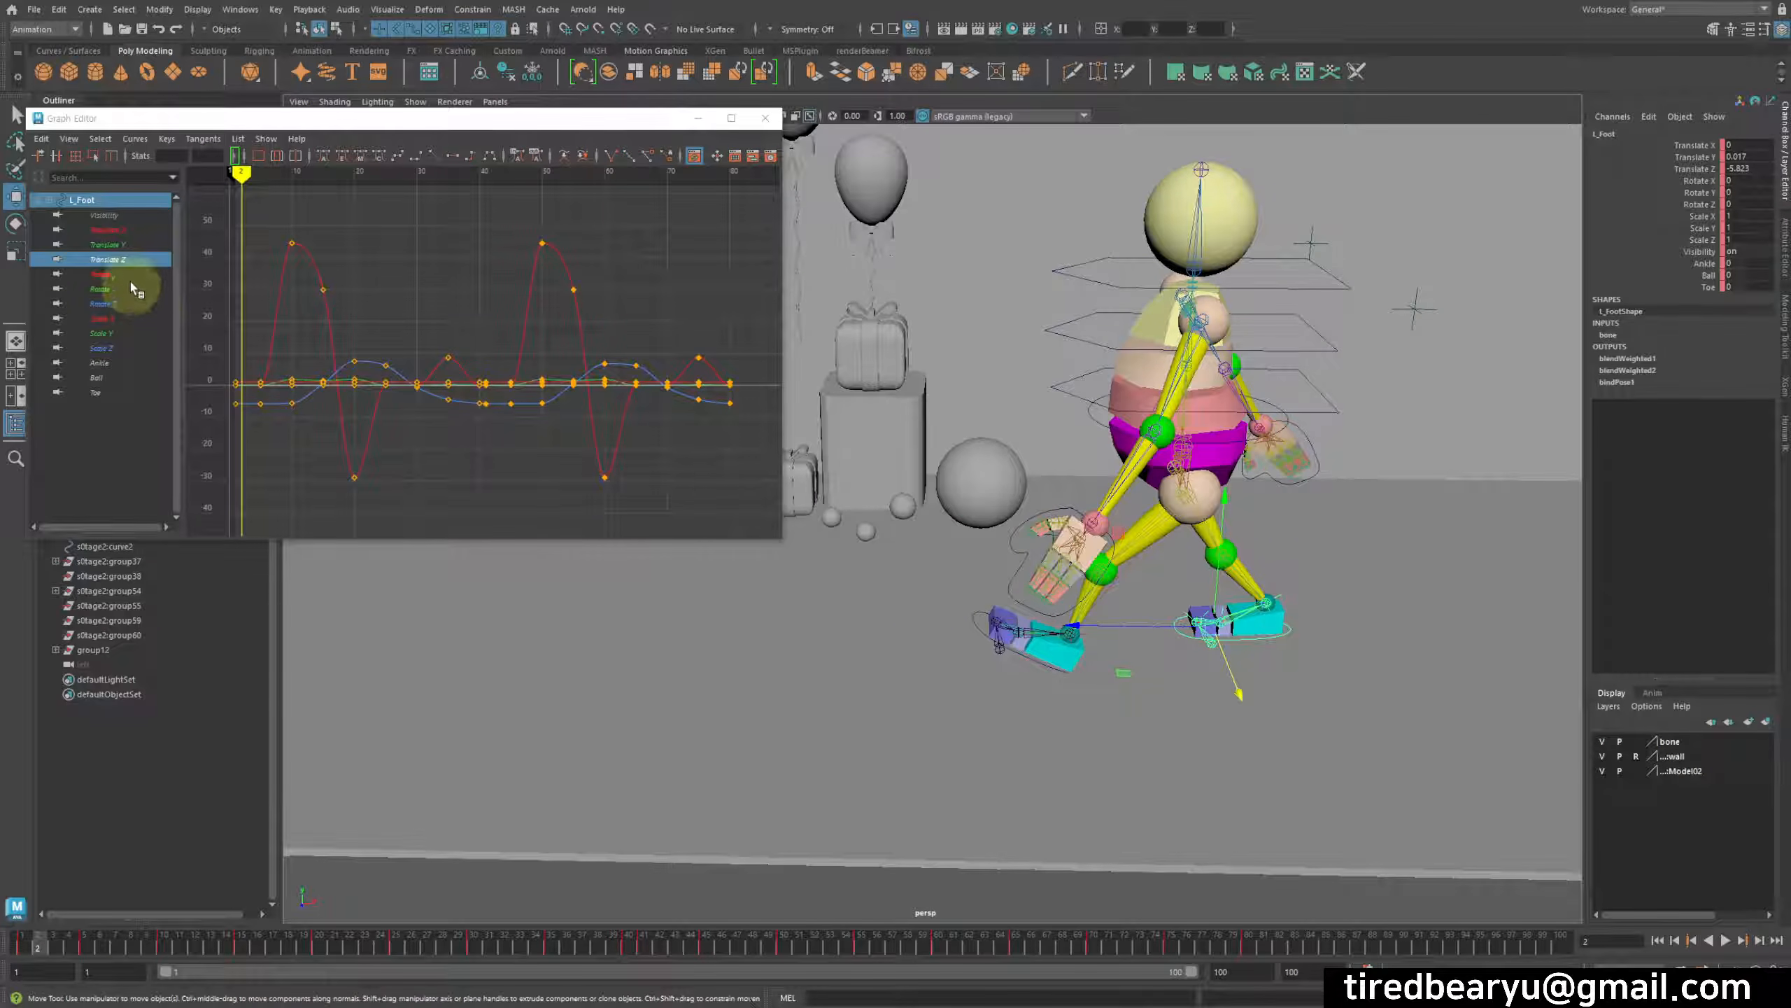
pyautogui.click(121, 260)
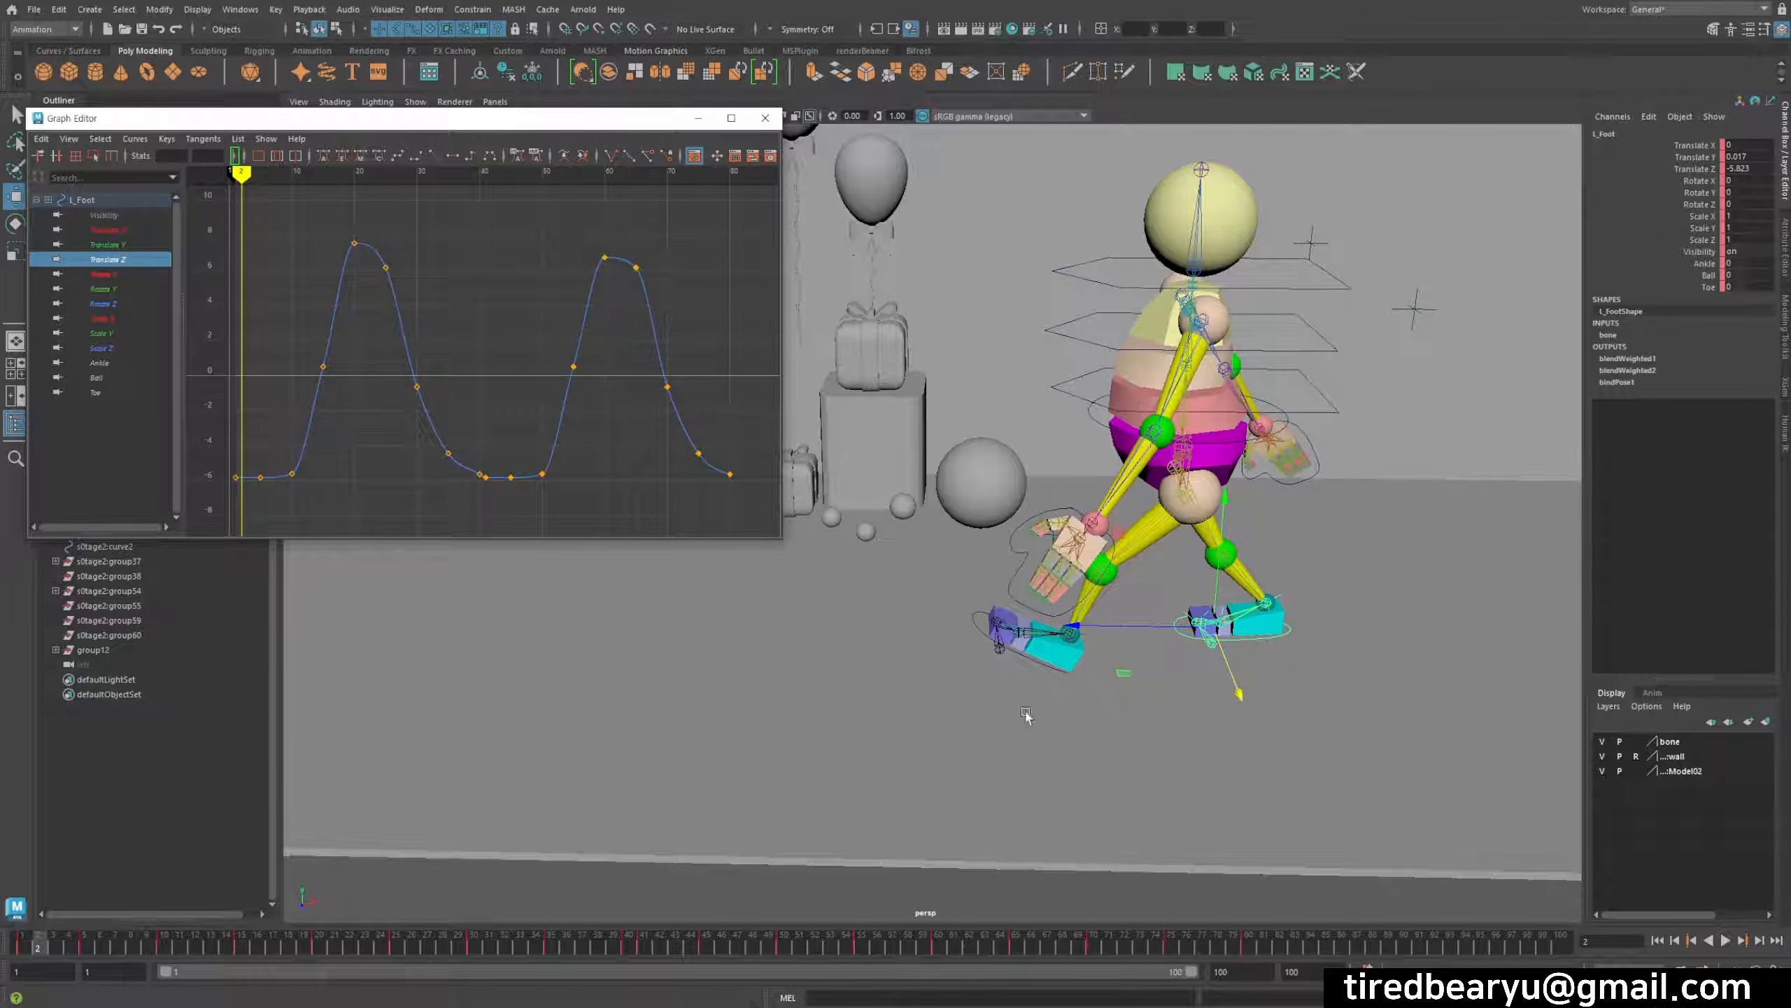
pyautogui.click(979, 626)
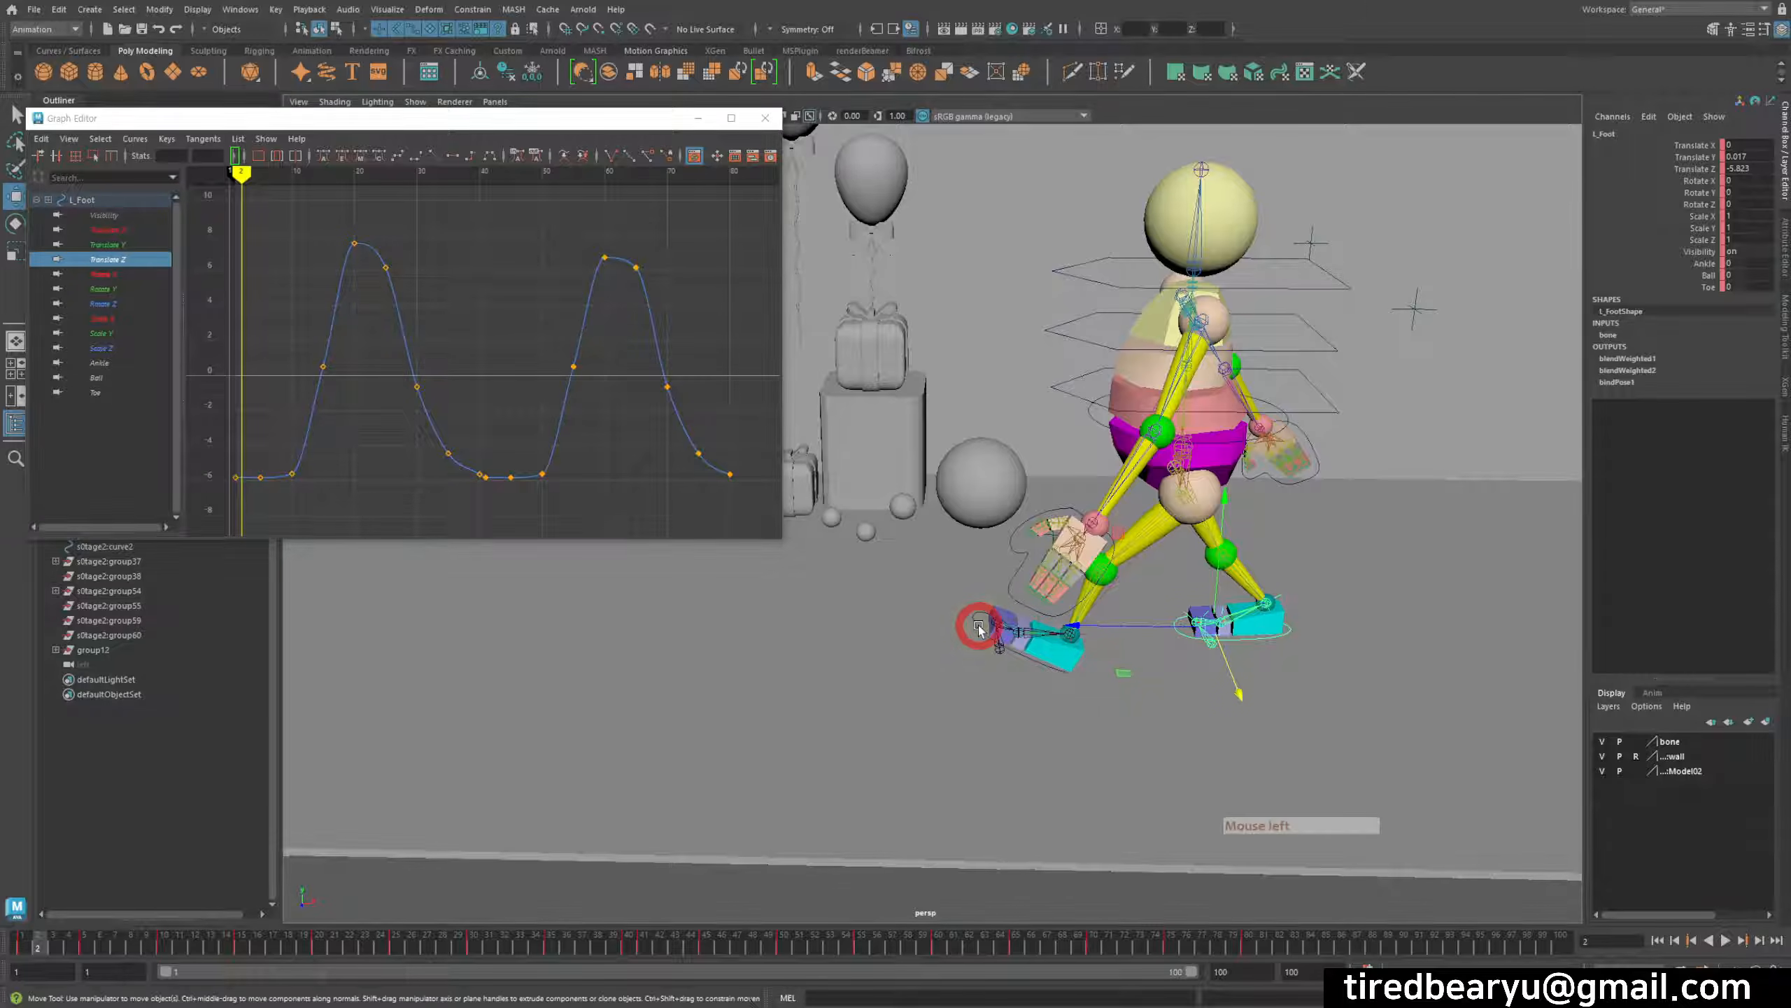
pyautogui.click(125, 260)
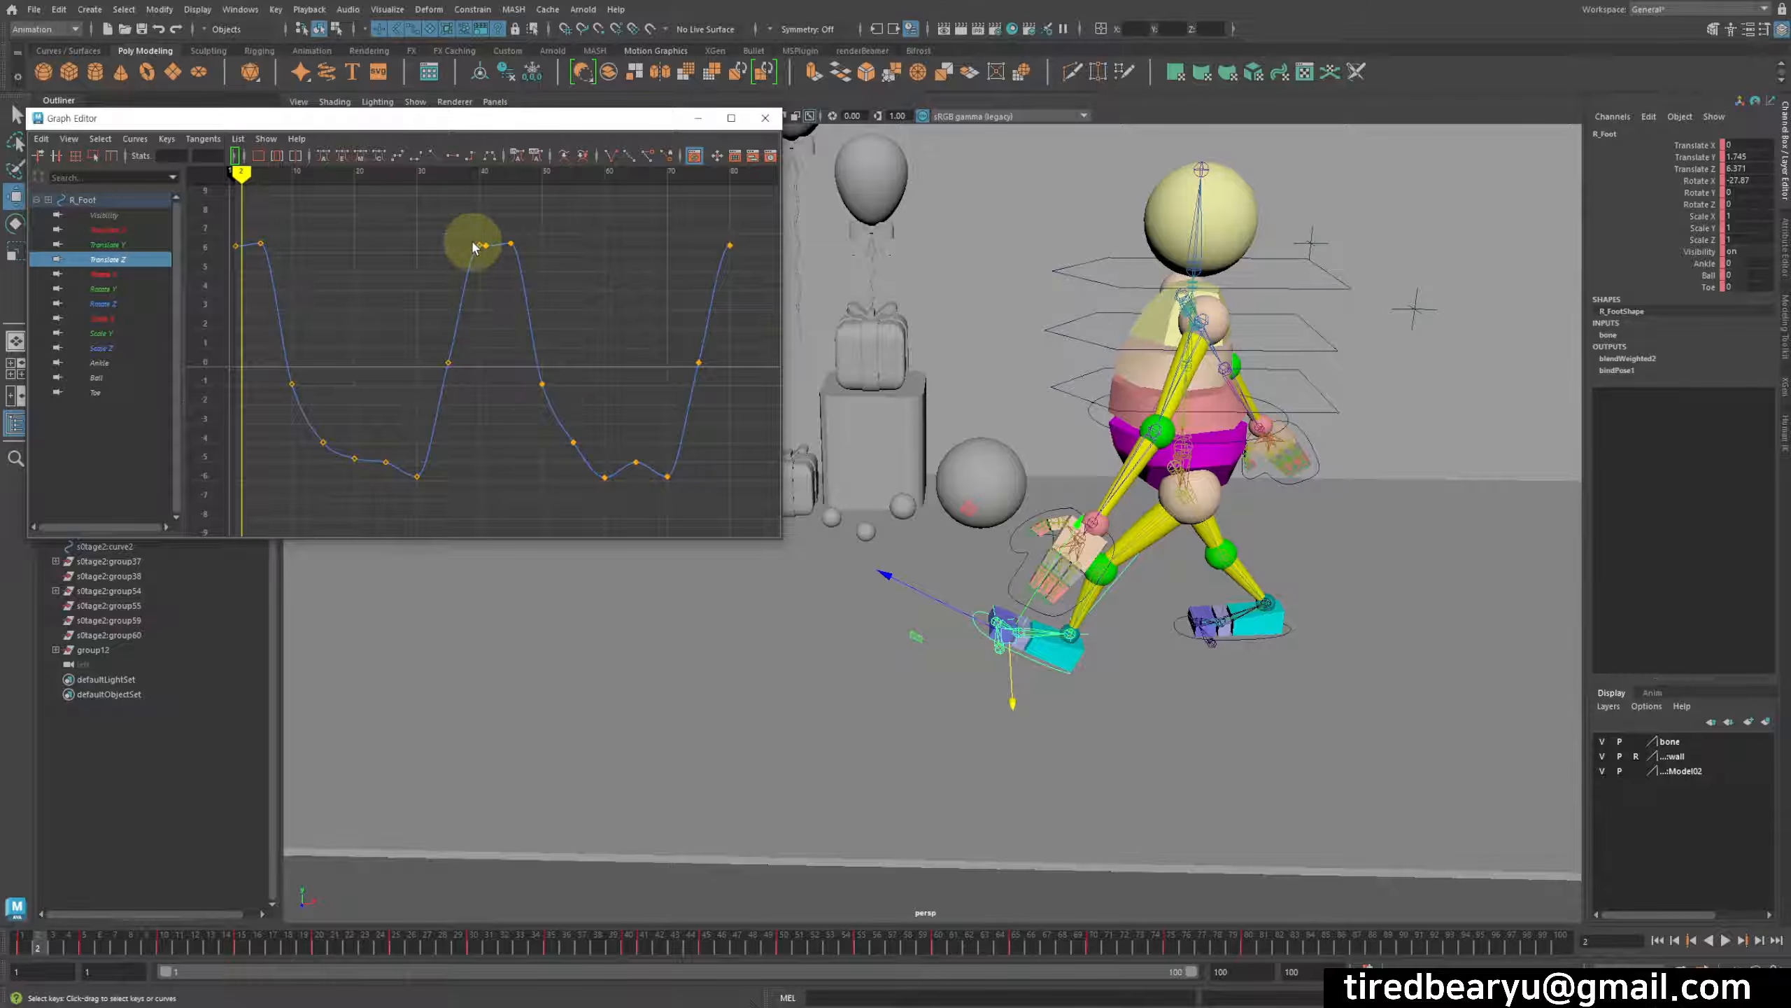
pyautogui.keyDown('alt'); pyautogui.moveTo(352, 404); pyautogui.dragTo(336, 272, button='middle'); pyautogui.keyUp('alt')
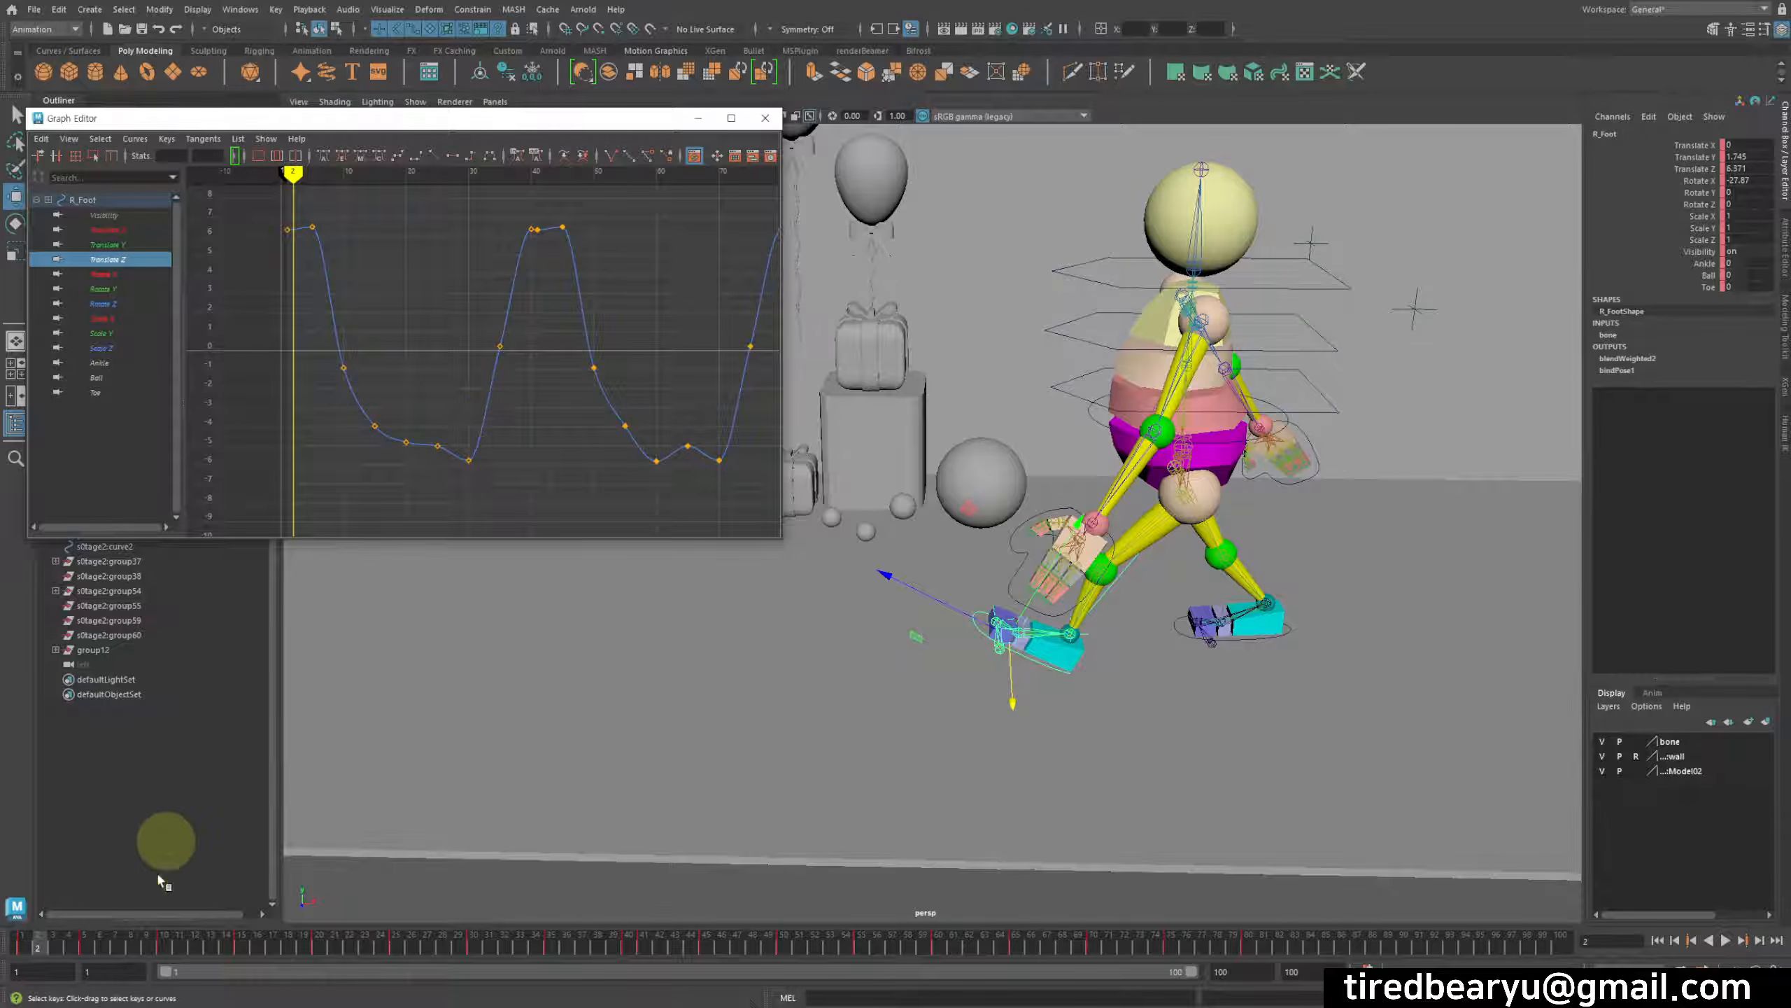
# Step: Move the Graph Editor clear of the Outliner and select the translate group at frame 1
pyautogui.moveTo(21, 940); pyautogui.dragTo(21, 998)
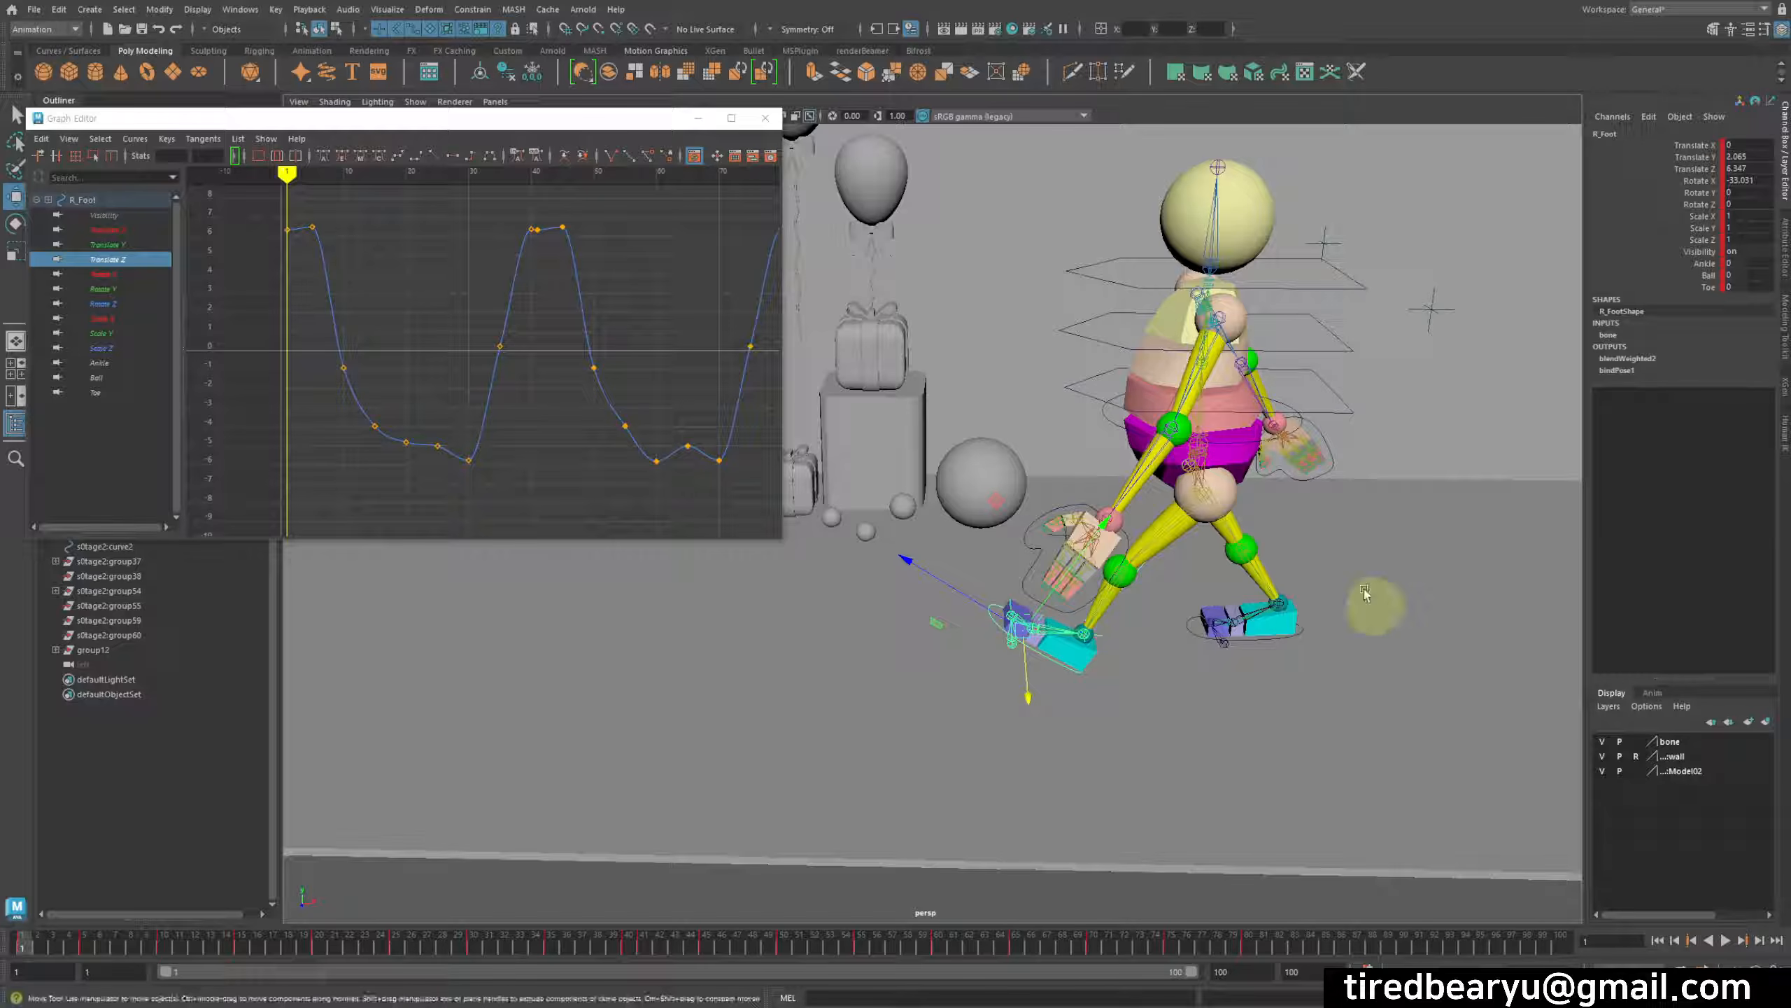
pyautogui.moveTo(22, 947)
pyautogui.mouseDown()
pyautogui.moveTo(103, 956)
pyautogui.moveTo(1, 960)
pyautogui.mouseUp()
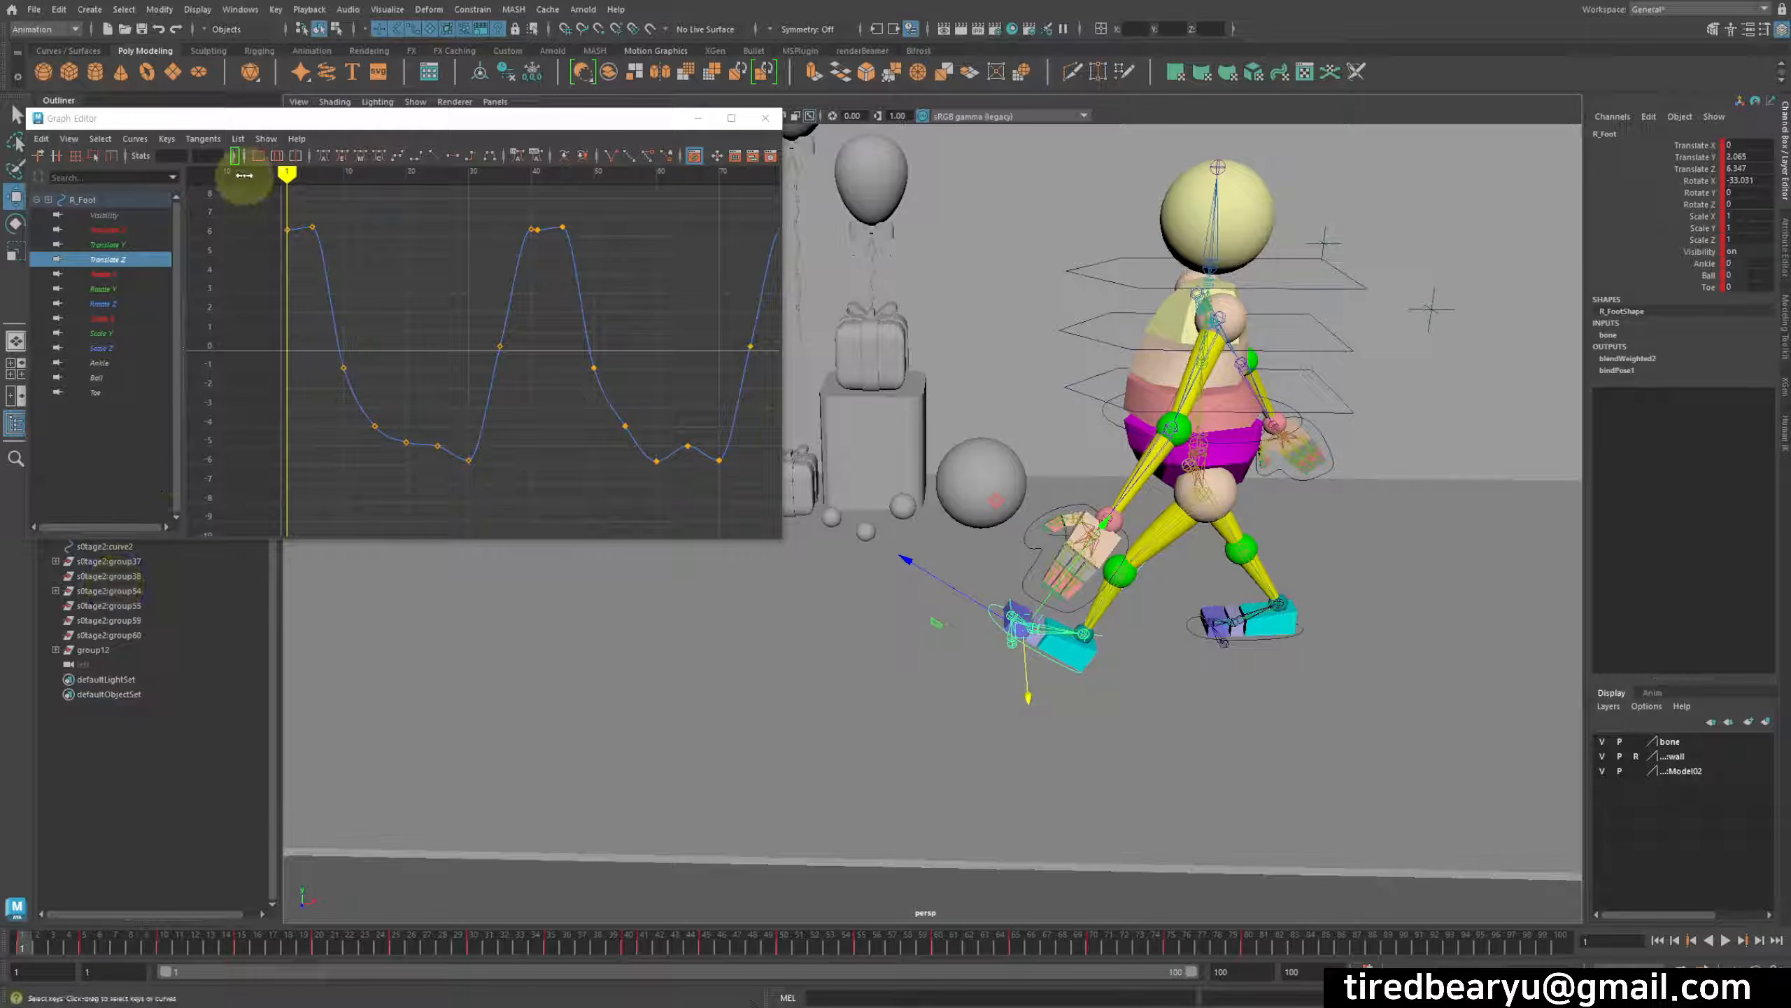
pyautogui.click(266, 139)
pyautogui.click(413, 115)
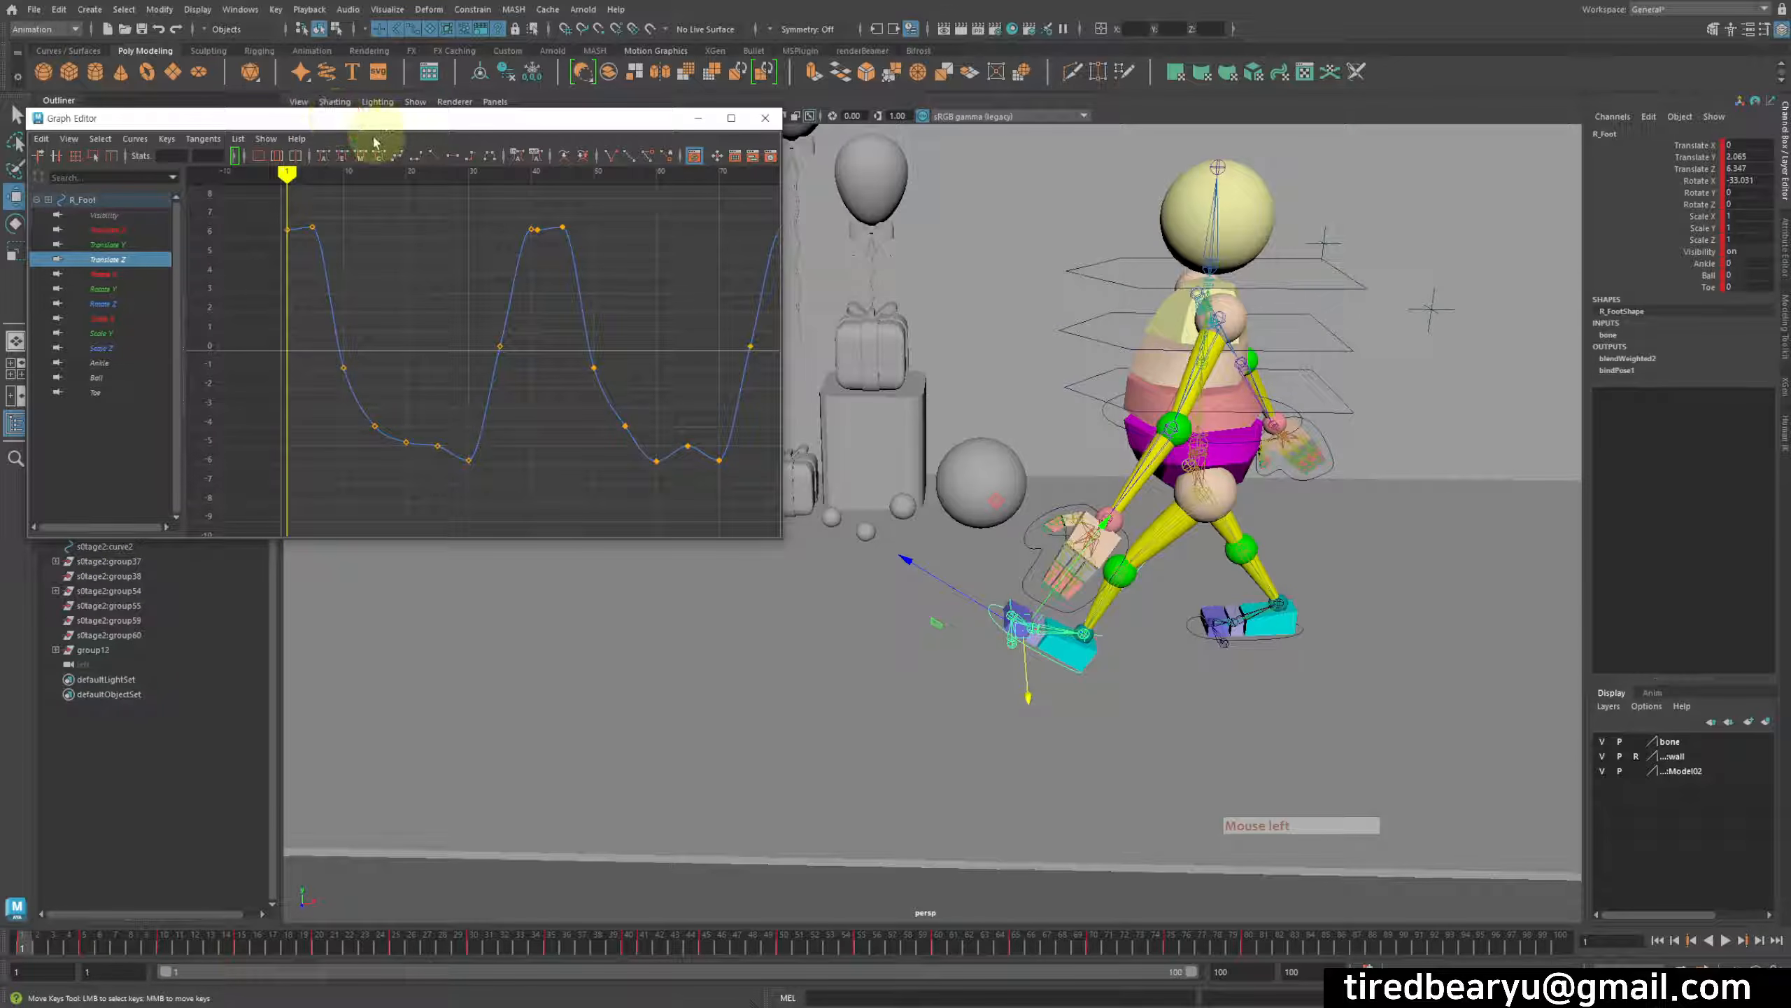
pyautogui.moveTo(463, 116); pyautogui.dragTo(569, 91)
pyautogui.click(142, 223)
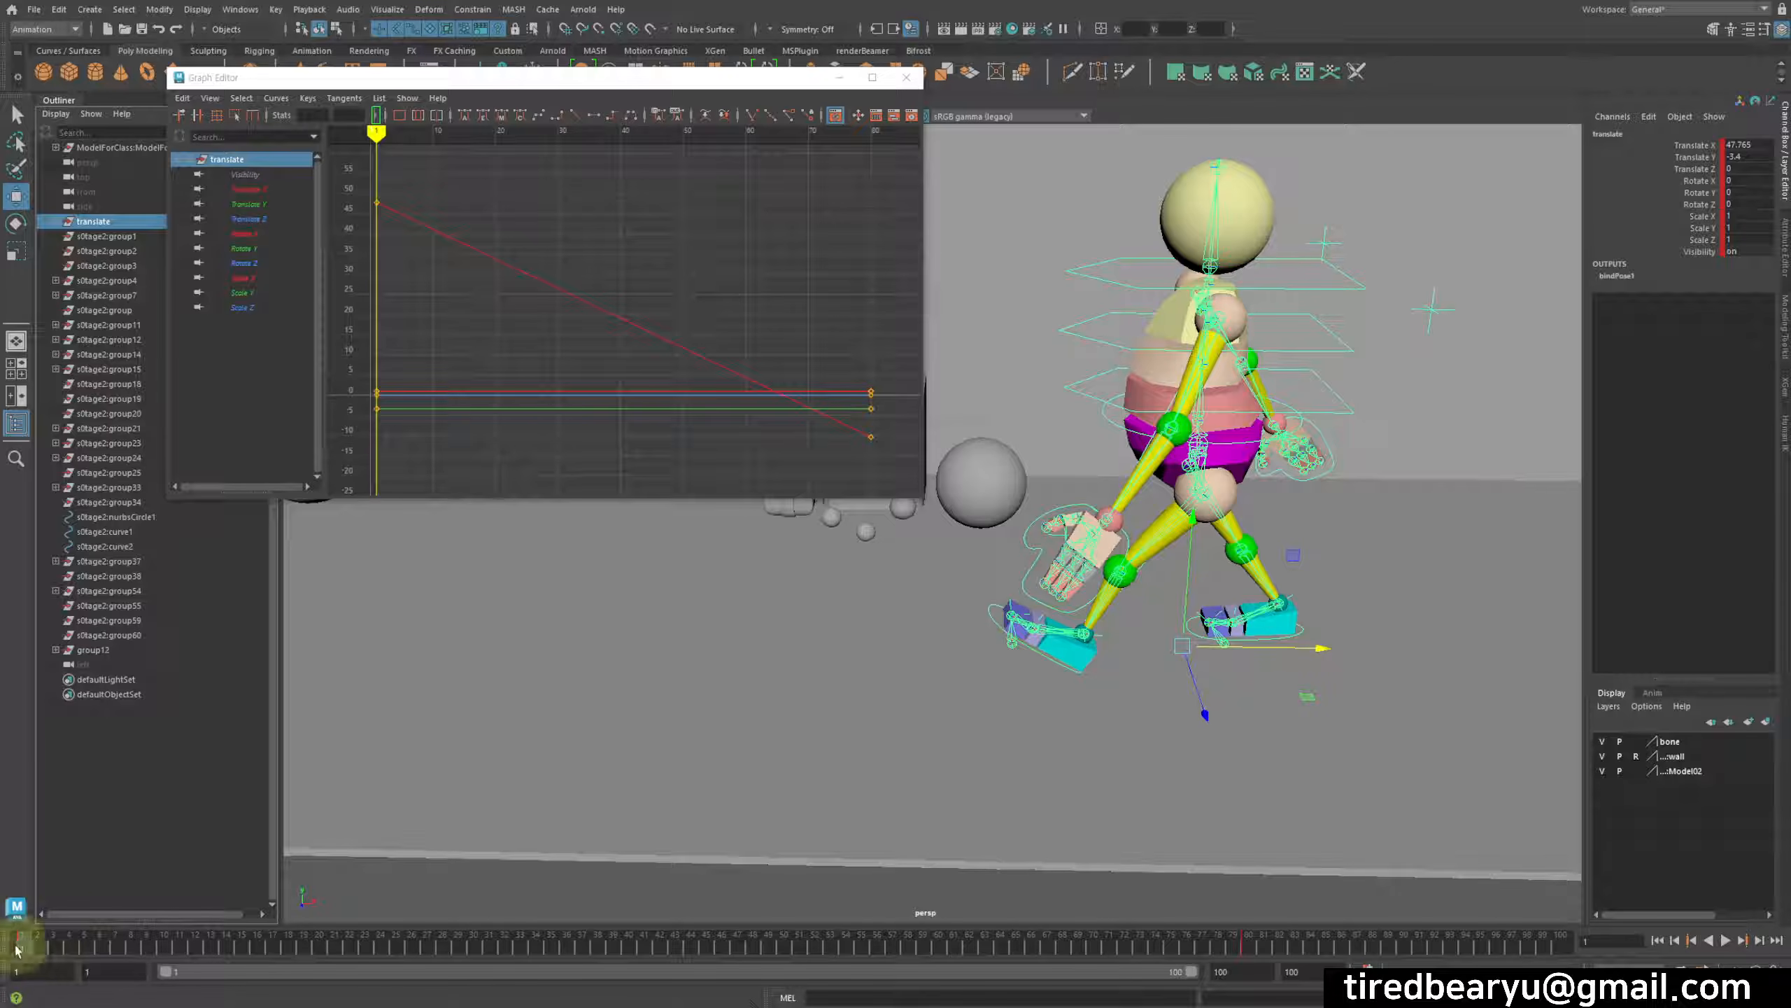
pyautogui.moveTo(28, 949)
pyautogui.mouseDown()
pyautogui.moveTo(105, 972)
pyautogui.moveTo(25, 958)
pyautogui.mouseUp()
# Step: At frame 5, move the translate group back along X to about 48.44 to correct the foot slide and key it
pyautogui.keyDown('alt'); pyautogui.moveTo(1100, 671); pyautogui.dragTo(1122, 621); pyautogui.keyUp('alt')
pyautogui.keyDown('alt'); pyautogui.moveTo(1157, 685); pyautogui.dragTo(1079, 704, button='middle'); pyautogui.keyUp('alt')
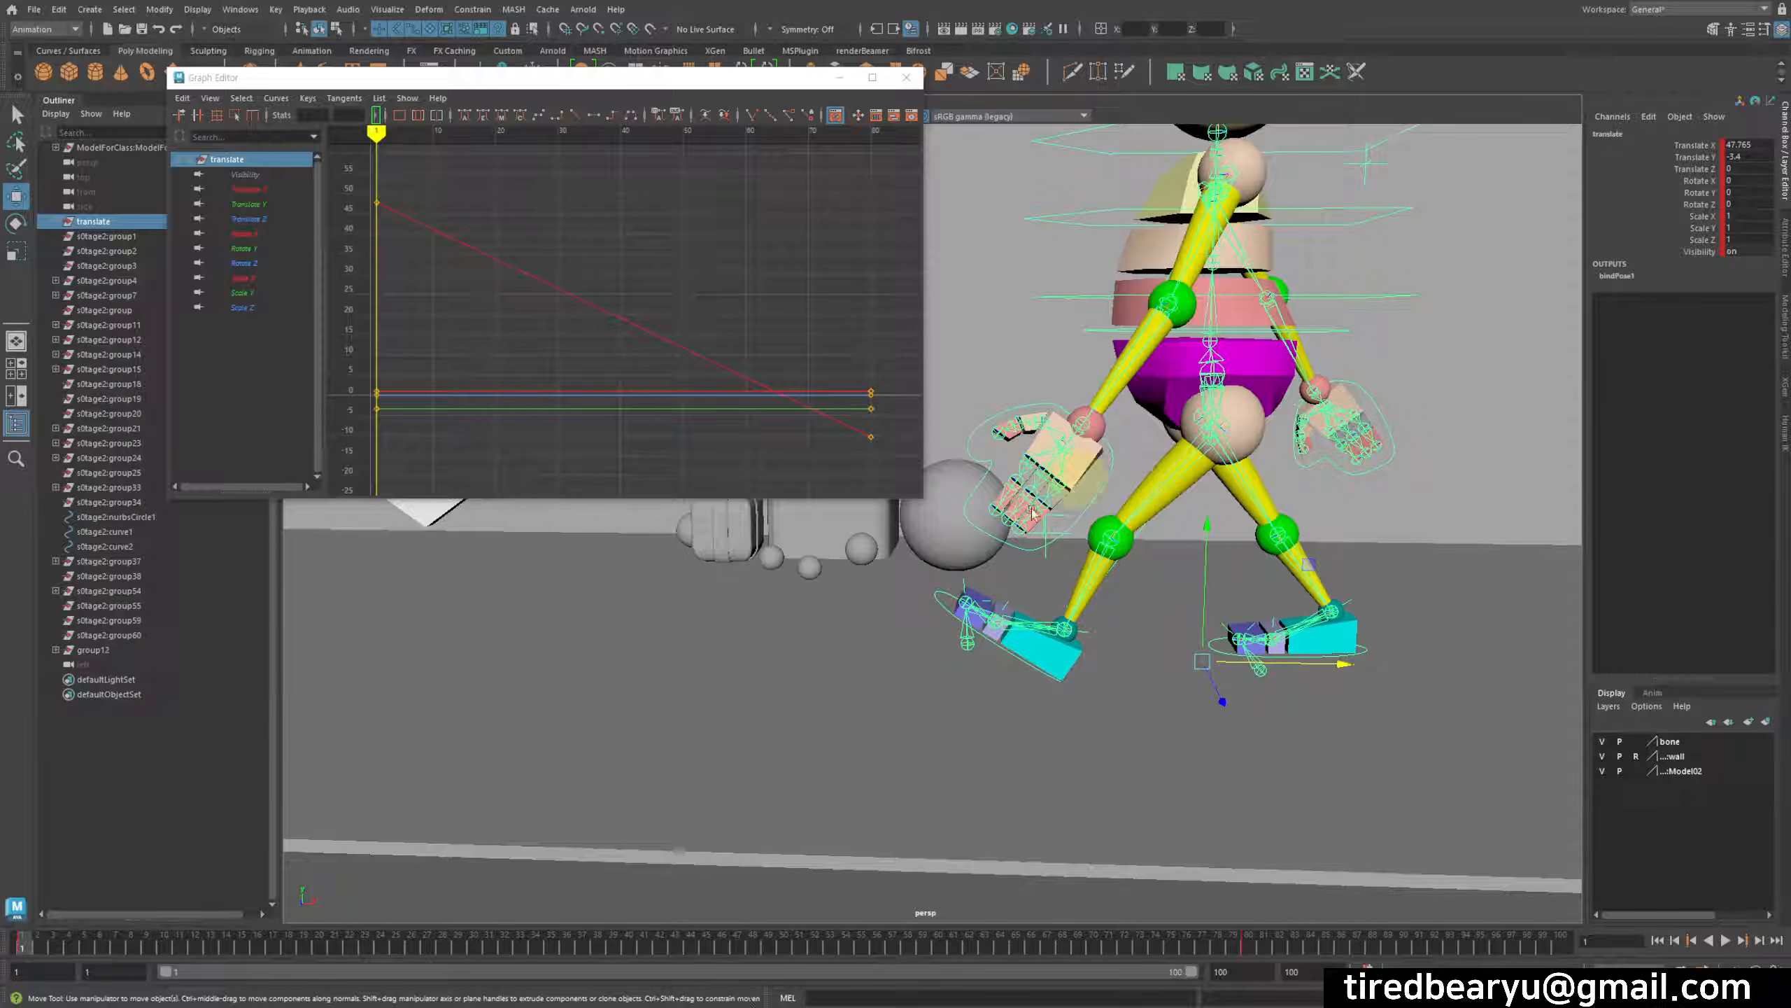
pyautogui.moveTo(42, 951); pyautogui.dragTo(84, 957)
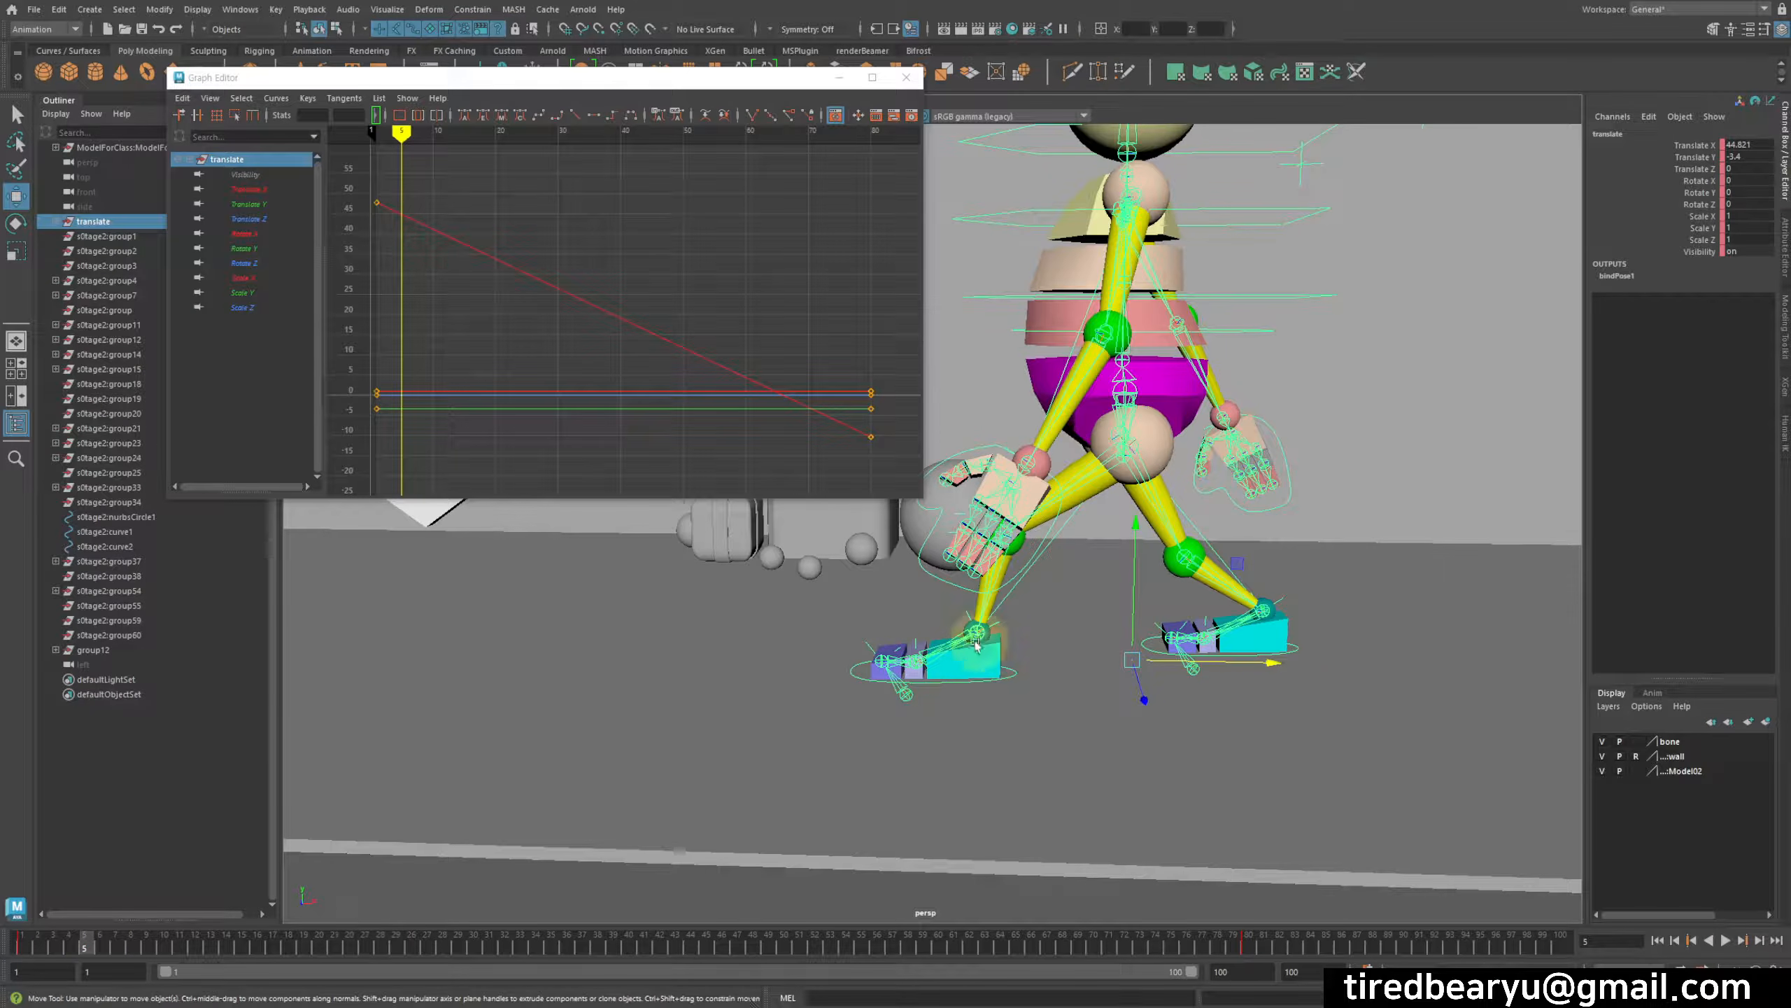
pyautogui.moveTo(78, 953)
pyautogui.mouseDown()
pyautogui.moveTo(3, 953)
pyautogui.moveTo(106, 950)
pyautogui.moveTo(21, 950)
pyautogui.moveTo(97, 960)
pyautogui.moveTo(84, 952)
pyautogui.mouseUp()
pyautogui.press('w')
pyautogui.click(1257, 640)
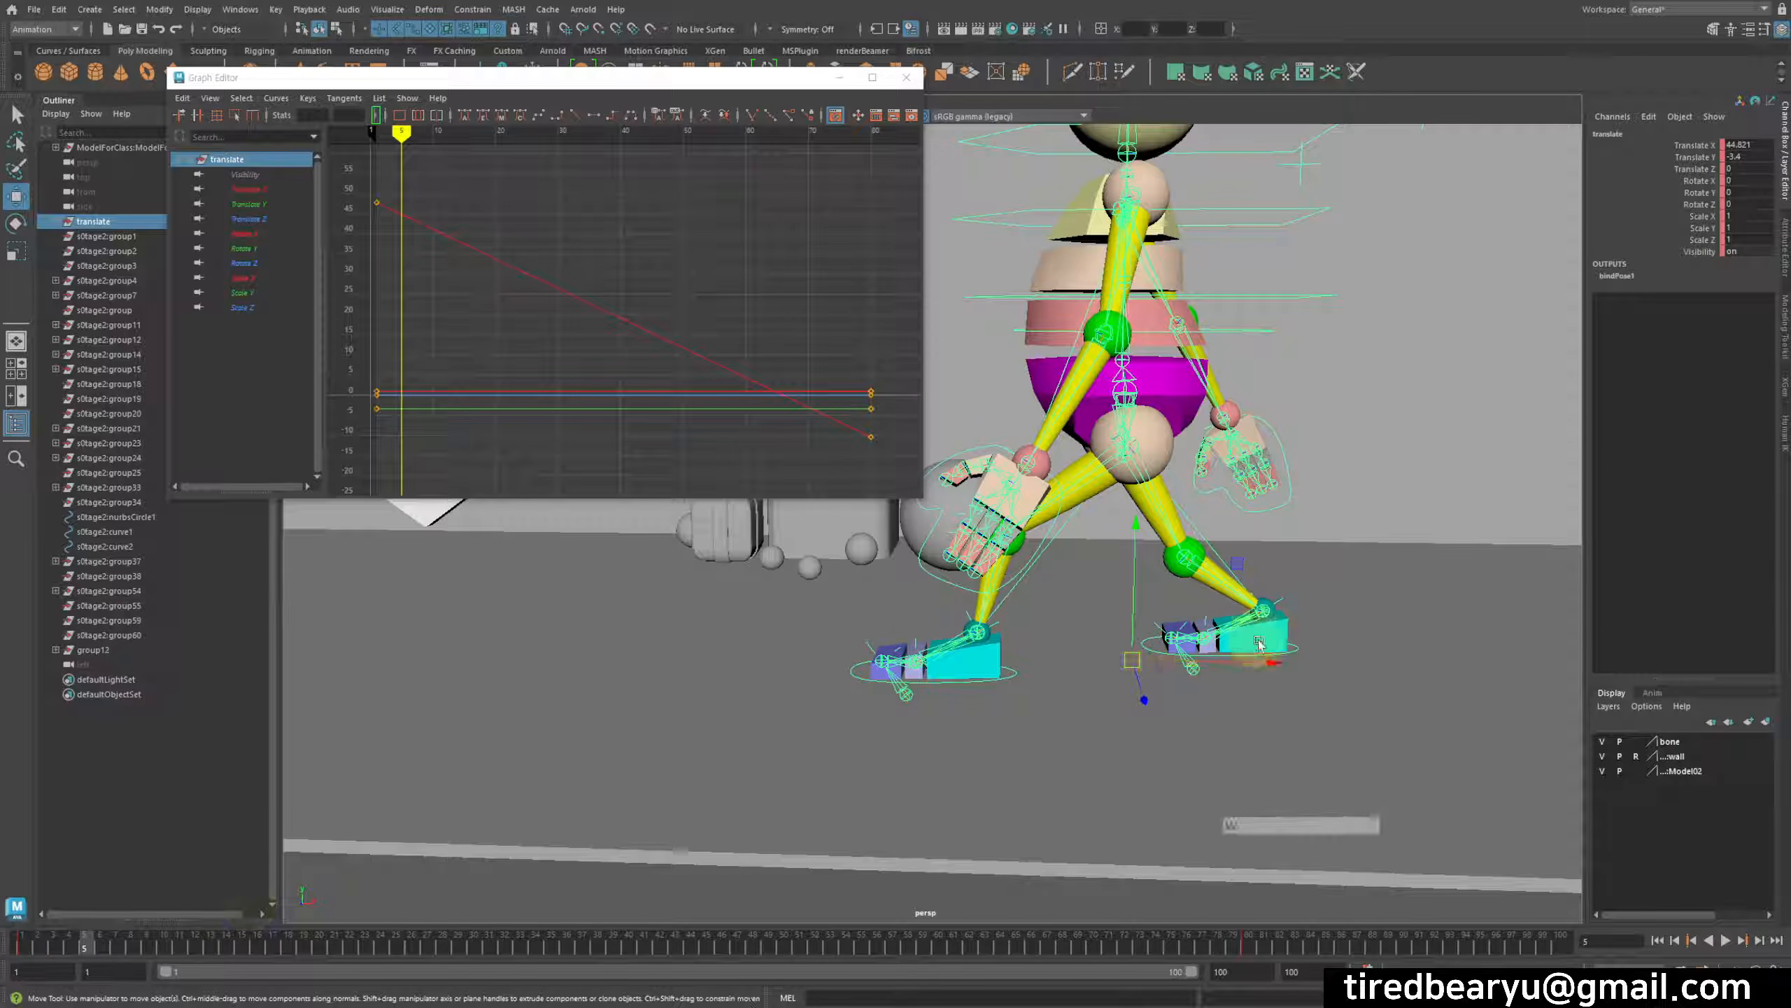
pyautogui.moveTo(1273, 665); pyautogui.dragTo(1357, 666)
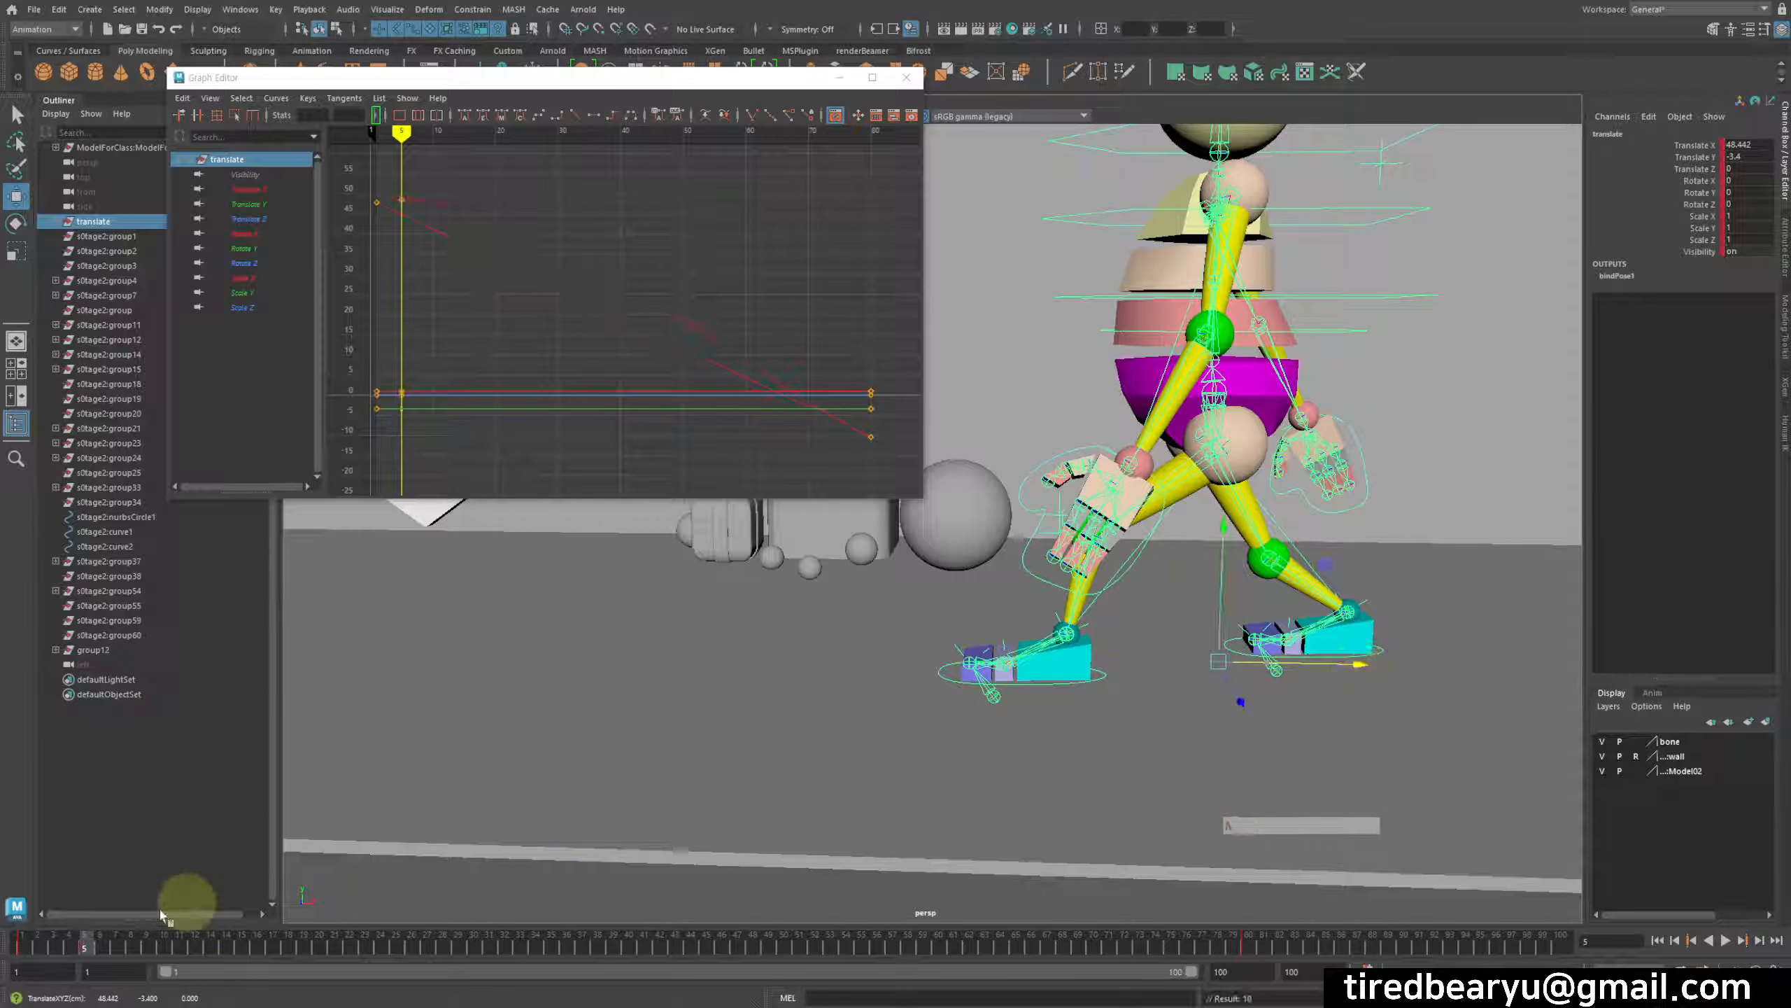
# Step: Check the slide up to frame 23, then move the translate group forward to about 33.04 in X and key it there
pyautogui.moveTo(25, 946); pyautogui.dragTo(195, 948)
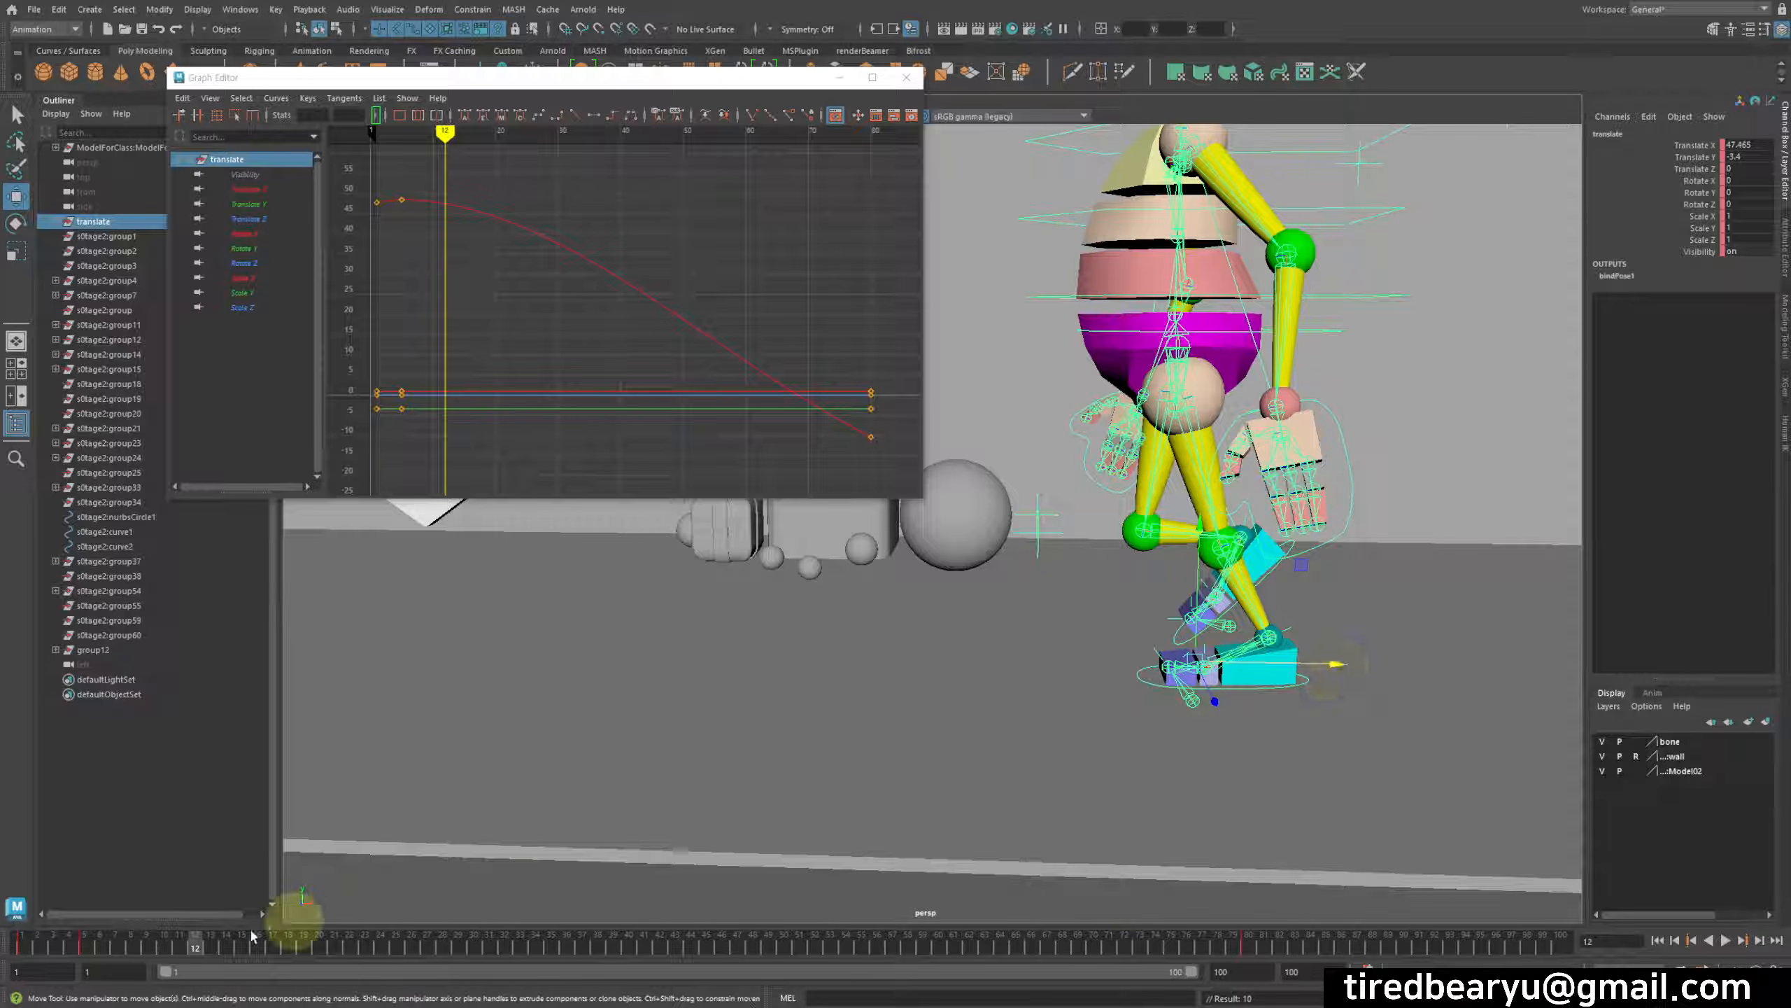
pyautogui.moveTo(192, 946); pyautogui.dragTo(364, 973)
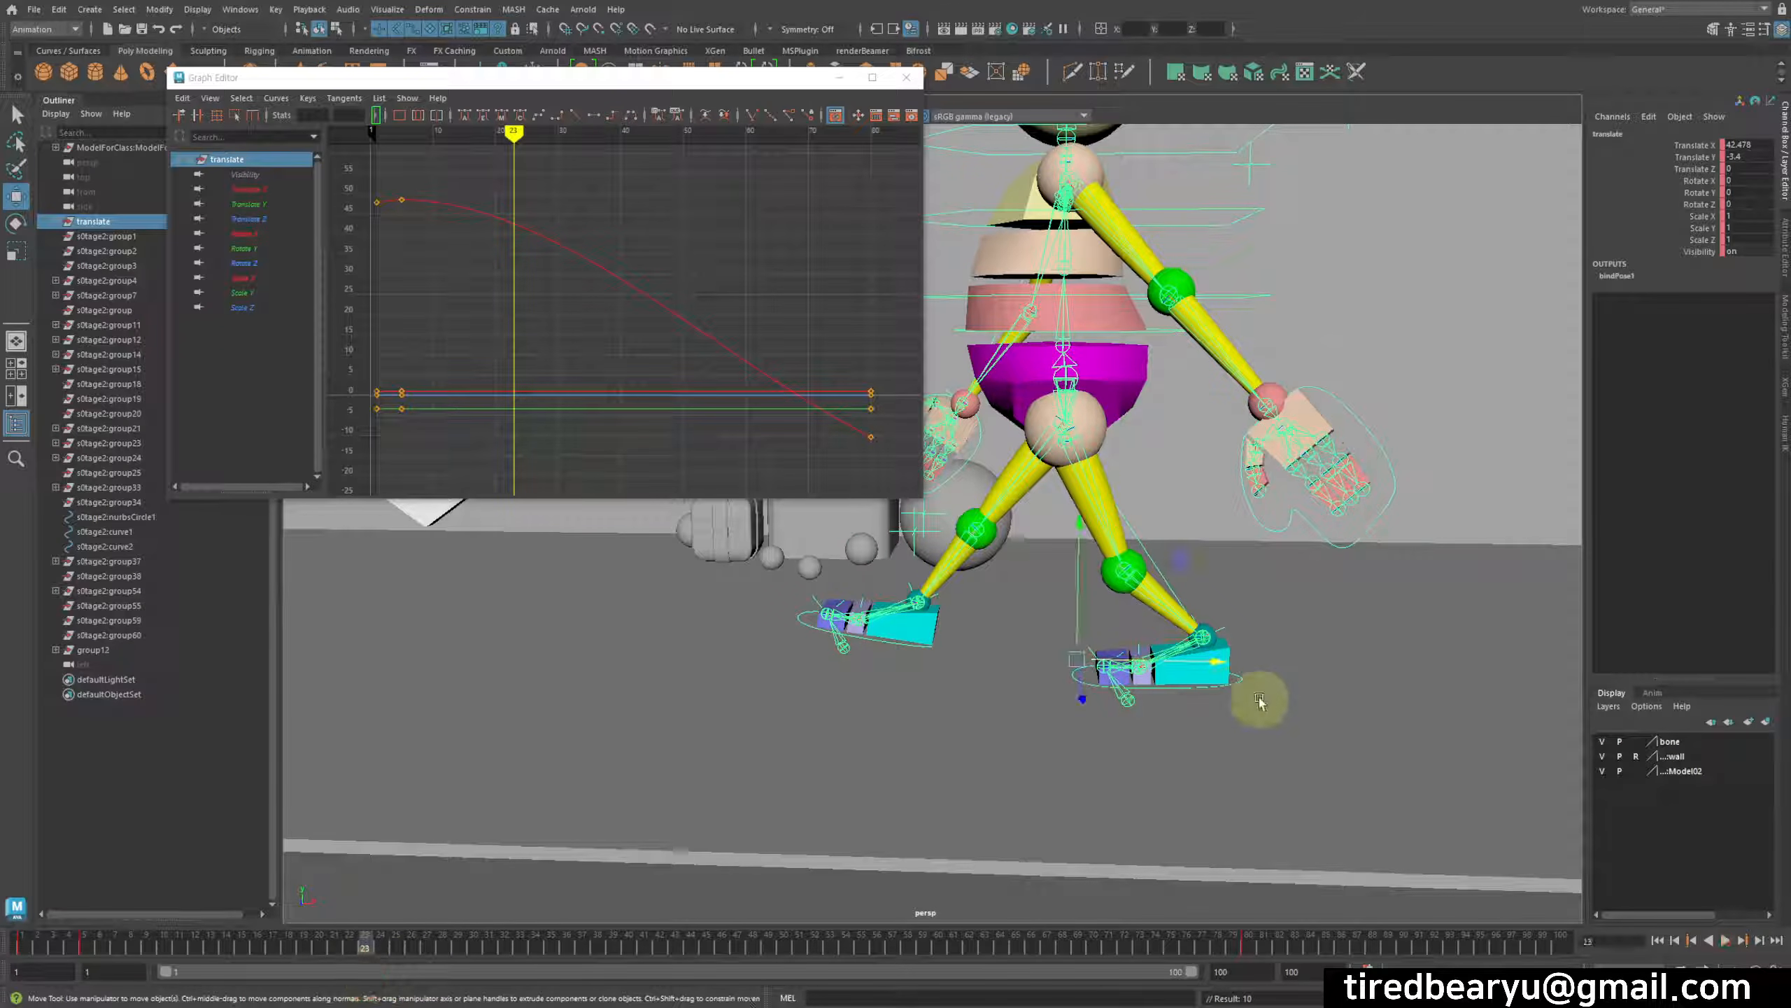
pyautogui.press('w')
pyautogui.moveTo(1219, 672); pyautogui.dragTo(983, 679)
pyautogui.press('s')
# Step: Key the translate group at frame 12 with Translate X at about 38 and scrub forward to frame 23
pyautogui.moveTo(317, 930)
pyautogui.mouseDown()
pyautogui.moveTo(21, 938)
pyautogui.moveTo(120, 931)
pyautogui.moveTo(195, 963)
pyautogui.mouseUp()
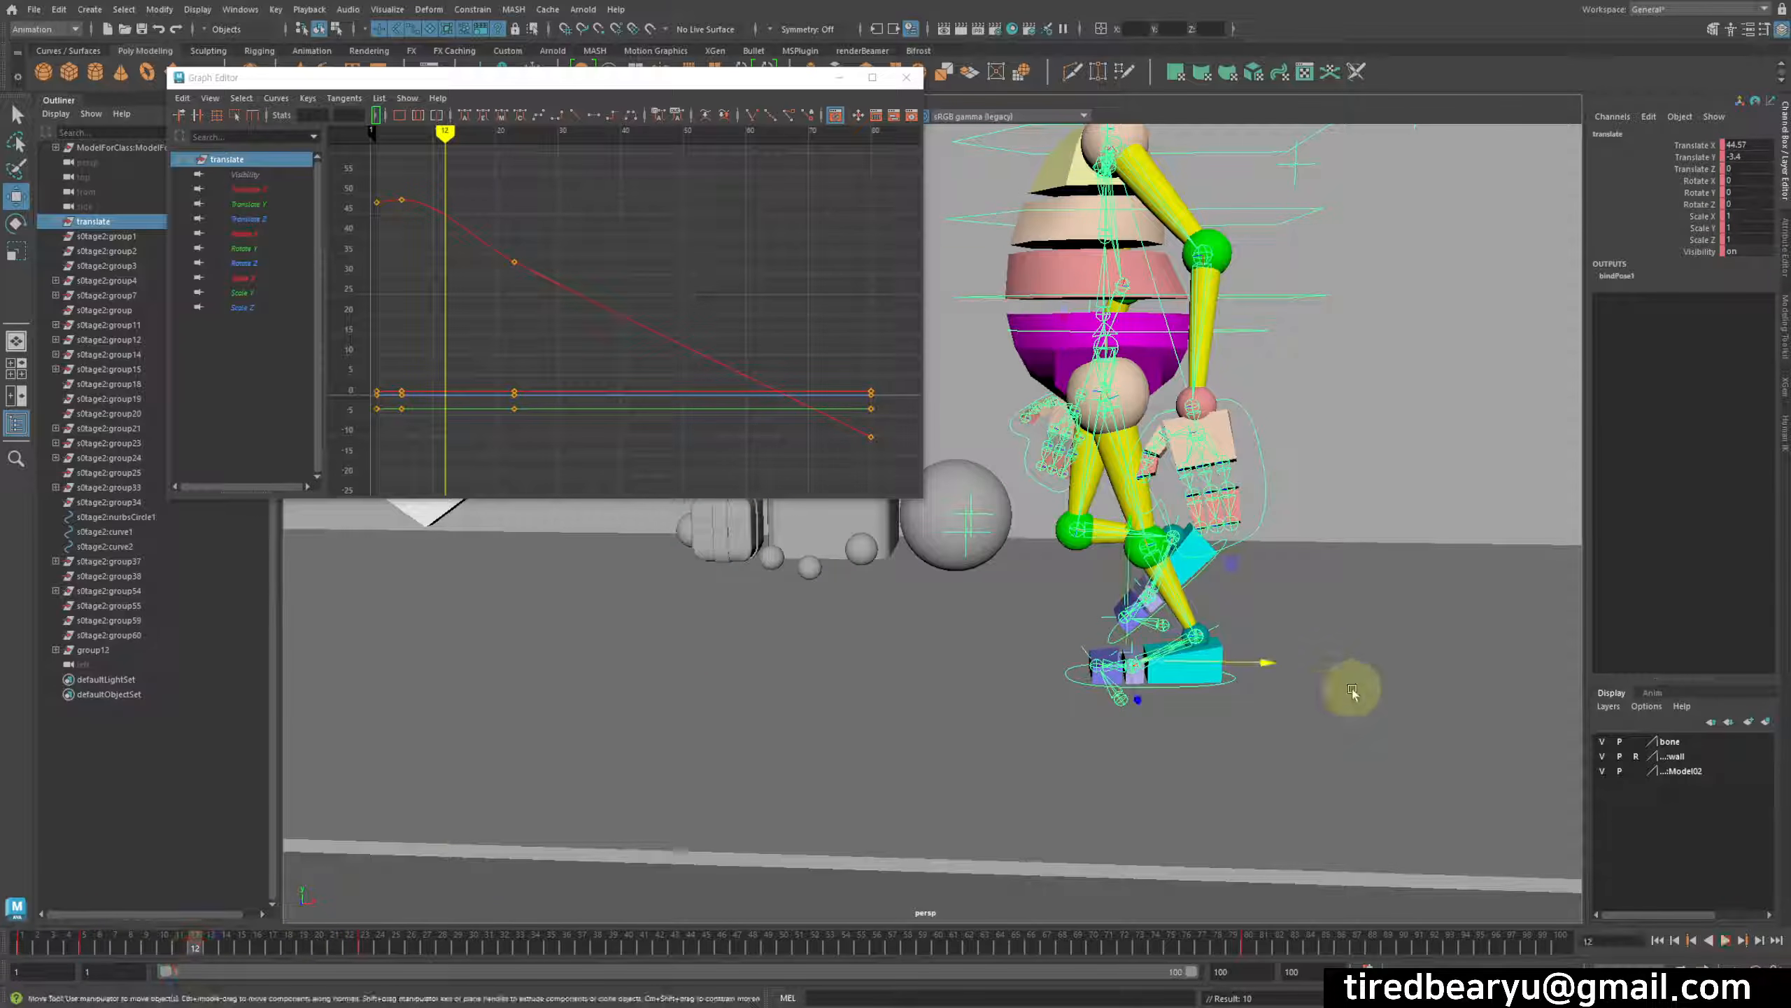
pyautogui.moveTo(1287, 656); pyautogui.dragTo(931, 771)
pyautogui.moveTo(211, 938)
pyautogui.mouseDown()
pyautogui.moveTo(6, 930)
pyautogui.moveTo(392, 972)
pyautogui.moveTo(368, 980)
pyautogui.mouseUp()
# Step: Try a forward shift of the translate group at frame 33, undo it, and key the group at that frame
pyautogui.keyDown('alt'); pyautogui.moveTo(916, 622); pyautogui.dragTo(1285, 671, button='middle'); pyautogui.keyUp('alt')
pyautogui.keyDown('alt'); pyautogui.moveTo(1284, 670); pyautogui.dragTo(1122, 664, button='right'); pyautogui.keyUp('alt')
pyautogui.keyDown('alt'); pyautogui.moveTo(1121, 663); pyautogui.dragTo(1111, 704, button='middle'); pyautogui.keyUp('alt')
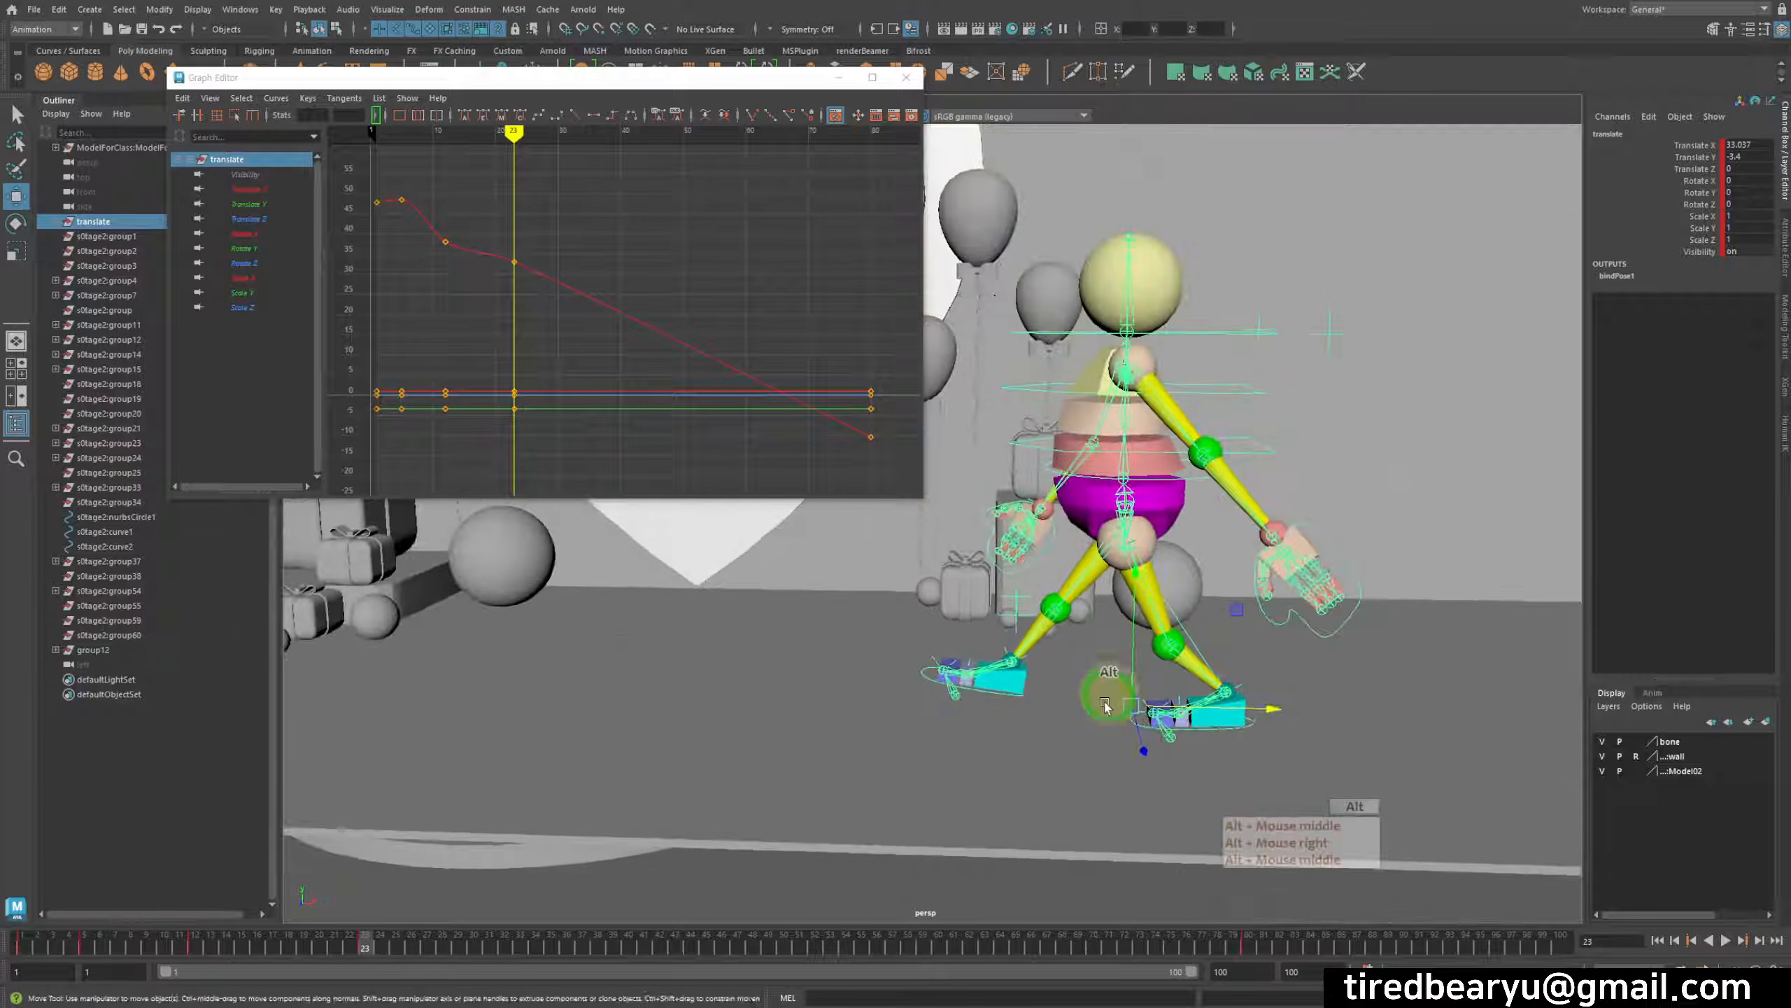
pyautogui.keyDown('alt'); pyautogui.moveTo(1111, 704); pyautogui.dragTo(1100, 734); pyautogui.keyUp('alt')
pyautogui.press('q')
pyautogui.moveTo(340, 942); pyautogui.dragTo(520, 967)
pyautogui.click(1007, 719)
pyautogui.press('w')
pyautogui.moveTo(1159, 711); pyautogui.dragTo(1078, 723)
pyautogui.hotkey('ctrl', 'z')
pyautogui.press('s')
# Step: Key the translate group at frames 43 and 53, with Translate X at about 5.1 at frame 53
pyautogui.moveTo(520, 946)
pyautogui.mouseDown()
pyautogui.moveTo(368, 944)
pyautogui.moveTo(652, 965)
pyautogui.moveTo(656, 992)
pyautogui.moveTo(759, 944)
pyautogui.moveTo(830, 949)
pyautogui.mouseUp()
pyautogui.press('s')
pyautogui.moveTo(849, 713); pyautogui.dragTo(800, 712)
pyautogui.press('s')
# Step: At frame 64, move the translate group back along X to about 6 and key it
pyautogui.moveTo(719, 945)
pyautogui.mouseDown()
pyautogui.moveTo(658, 947)
pyautogui.moveTo(1031, 1000)
pyautogui.moveTo(1000, 1002)
pyautogui.mouseUp()
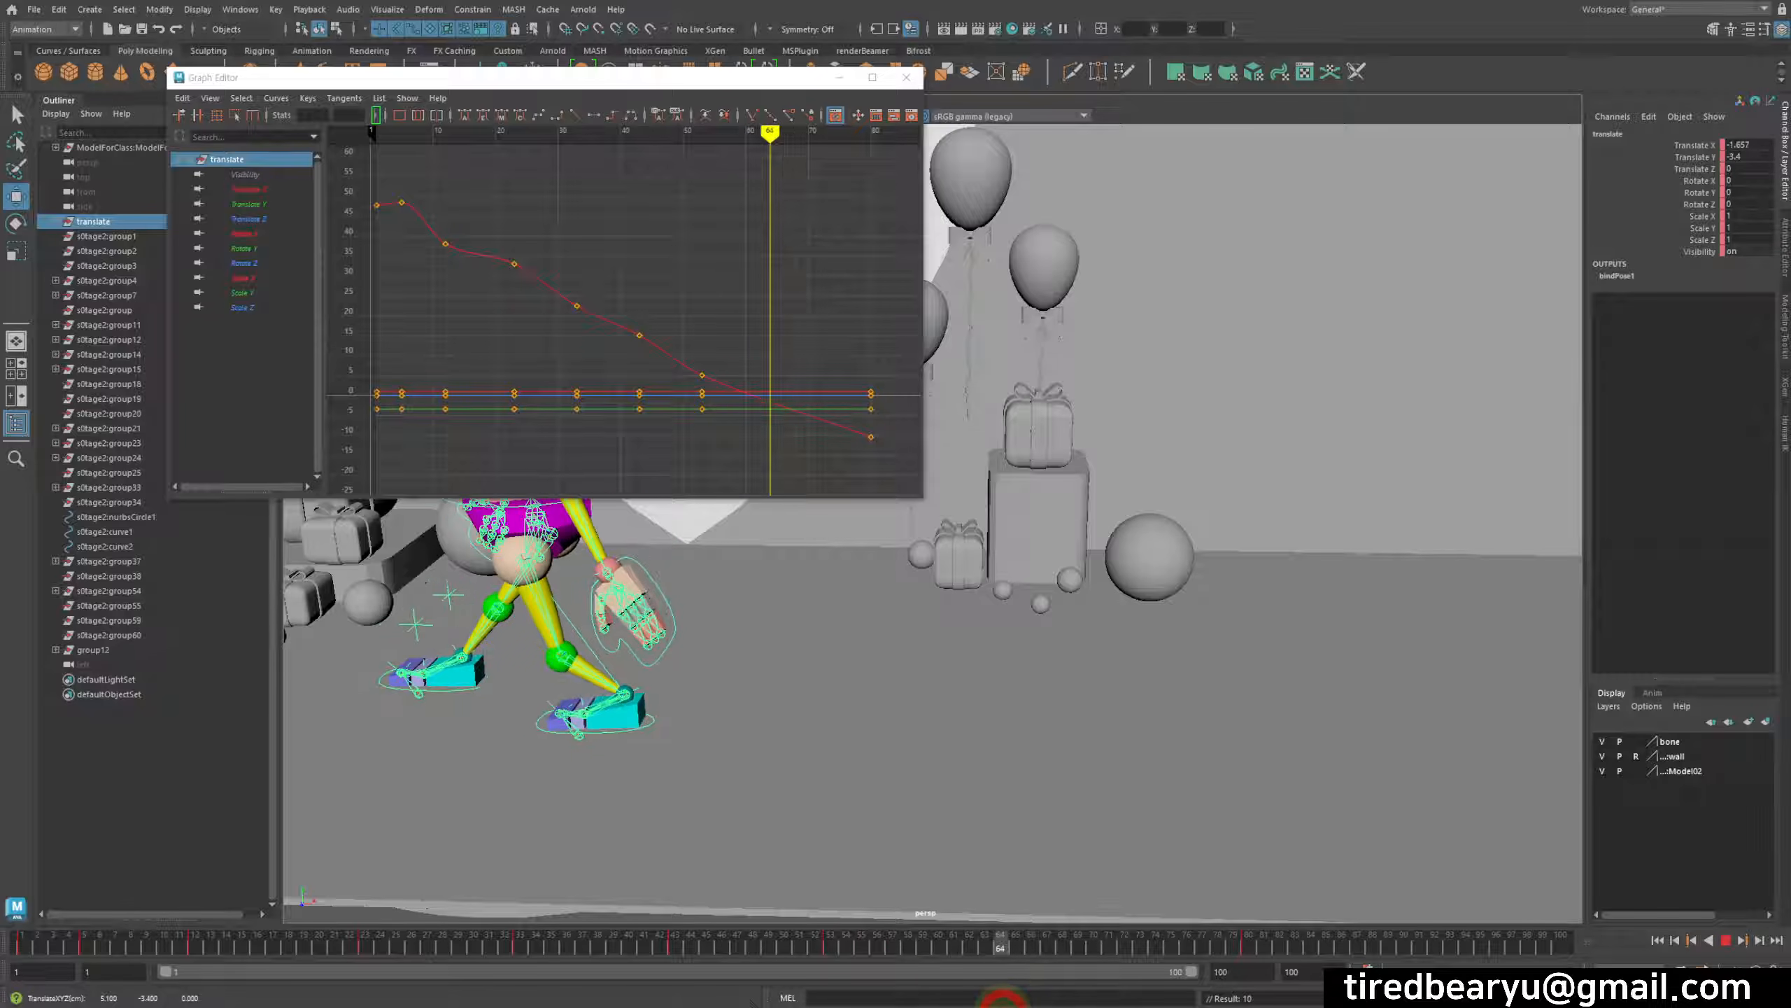
pyautogui.press('w')
pyautogui.moveTo(683, 700); pyautogui.dragTo(800, 724)
pyautogui.press('s')
# Step: Key the translate group at frame 75 with Translate X at about -5 and return to frame 1
pyautogui.keyDown('alt'); pyautogui.moveTo(1156, 712); pyautogui.dragTo(1133, 727, button='right'); pyautogui.keyUp('alt')
pyautogui.keyDown('alt'); pyautogui.moveTo(1132, 728); pyautogui.dragTo(1120, 738, button='middle'); pyautogui.keyUp('alt')
pyautogui.moveTo(1000, 949)
pyautogui.mouseDown()
pyautogui.moveTo(10, 939)
pyautogui.moveTo(278, 967)
pyautogui.moveTo(1154, 964)
pyautogui.moveTo(1093, 945)
pyautogui.moveTo(1171, 945)
pyautogui.mouseUp()
pyautogui.moveTo(843, 708); pyautogui.dragTo(832, 707)
pyautogui.press('s')
pyautogui.moveTo(1167, 946); pyautogui.dragTo(5, 838)
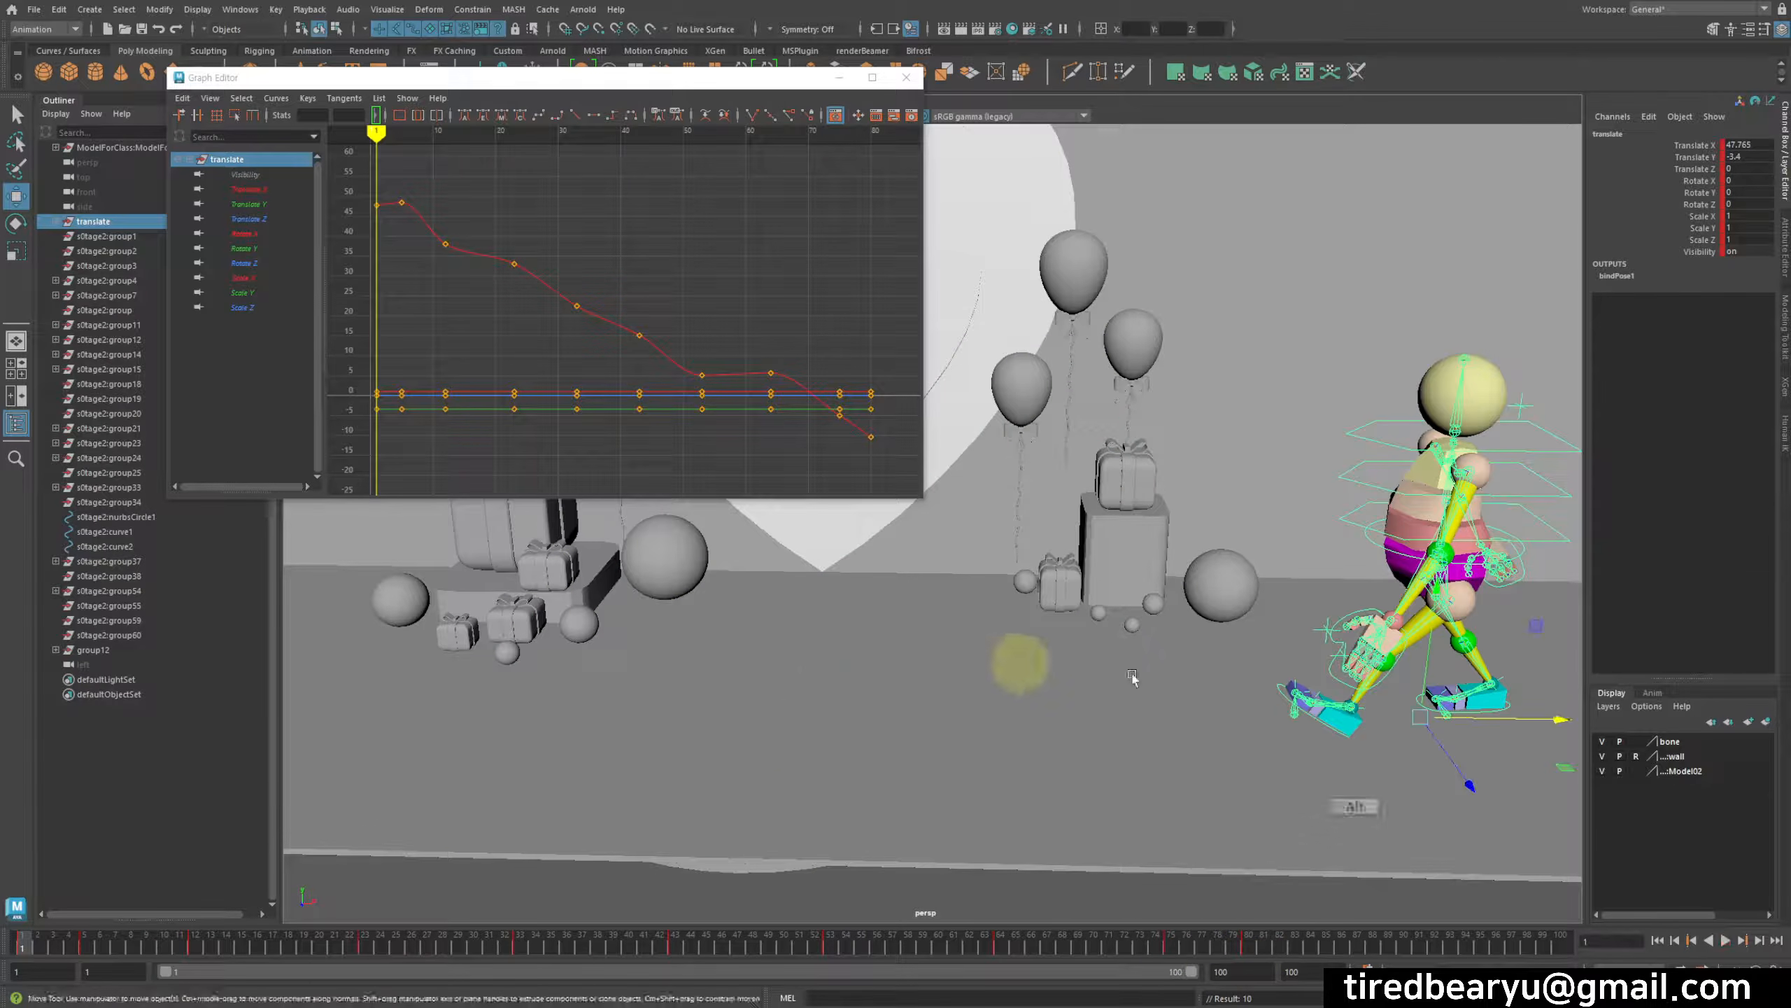
# Step: Close the Graph Editor and frame the walking character closely in the perspective view
pyautogui.keyDown('alt'); pyautogui.moveTo(1353, 711); pyautogui.dragTo(1381, 697); pyautogui.keyUp('alt')
pyautogui.keyDown('alt'); pyautogui.moveTo(1383, 669); pyautogui.dragTo(1347, 618, button='middle'); pyautogui.keyUp('alt')
pyautogui.press('q')
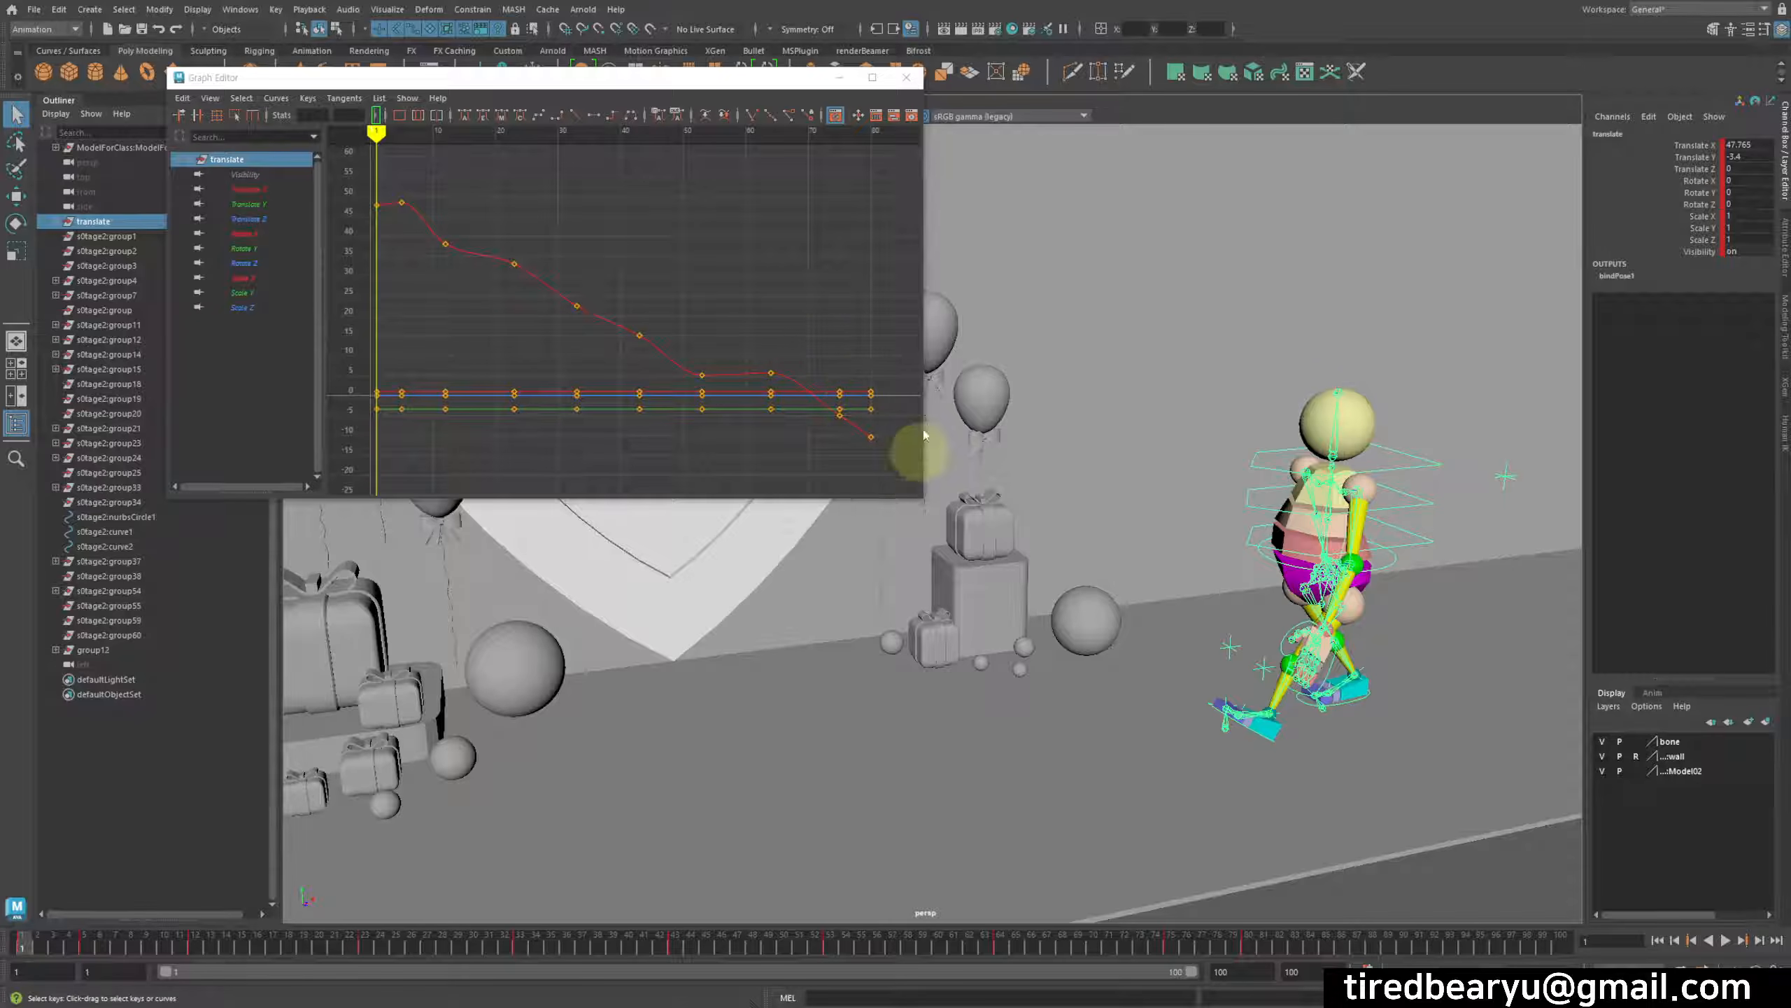
pyautogui.click(907, 78)
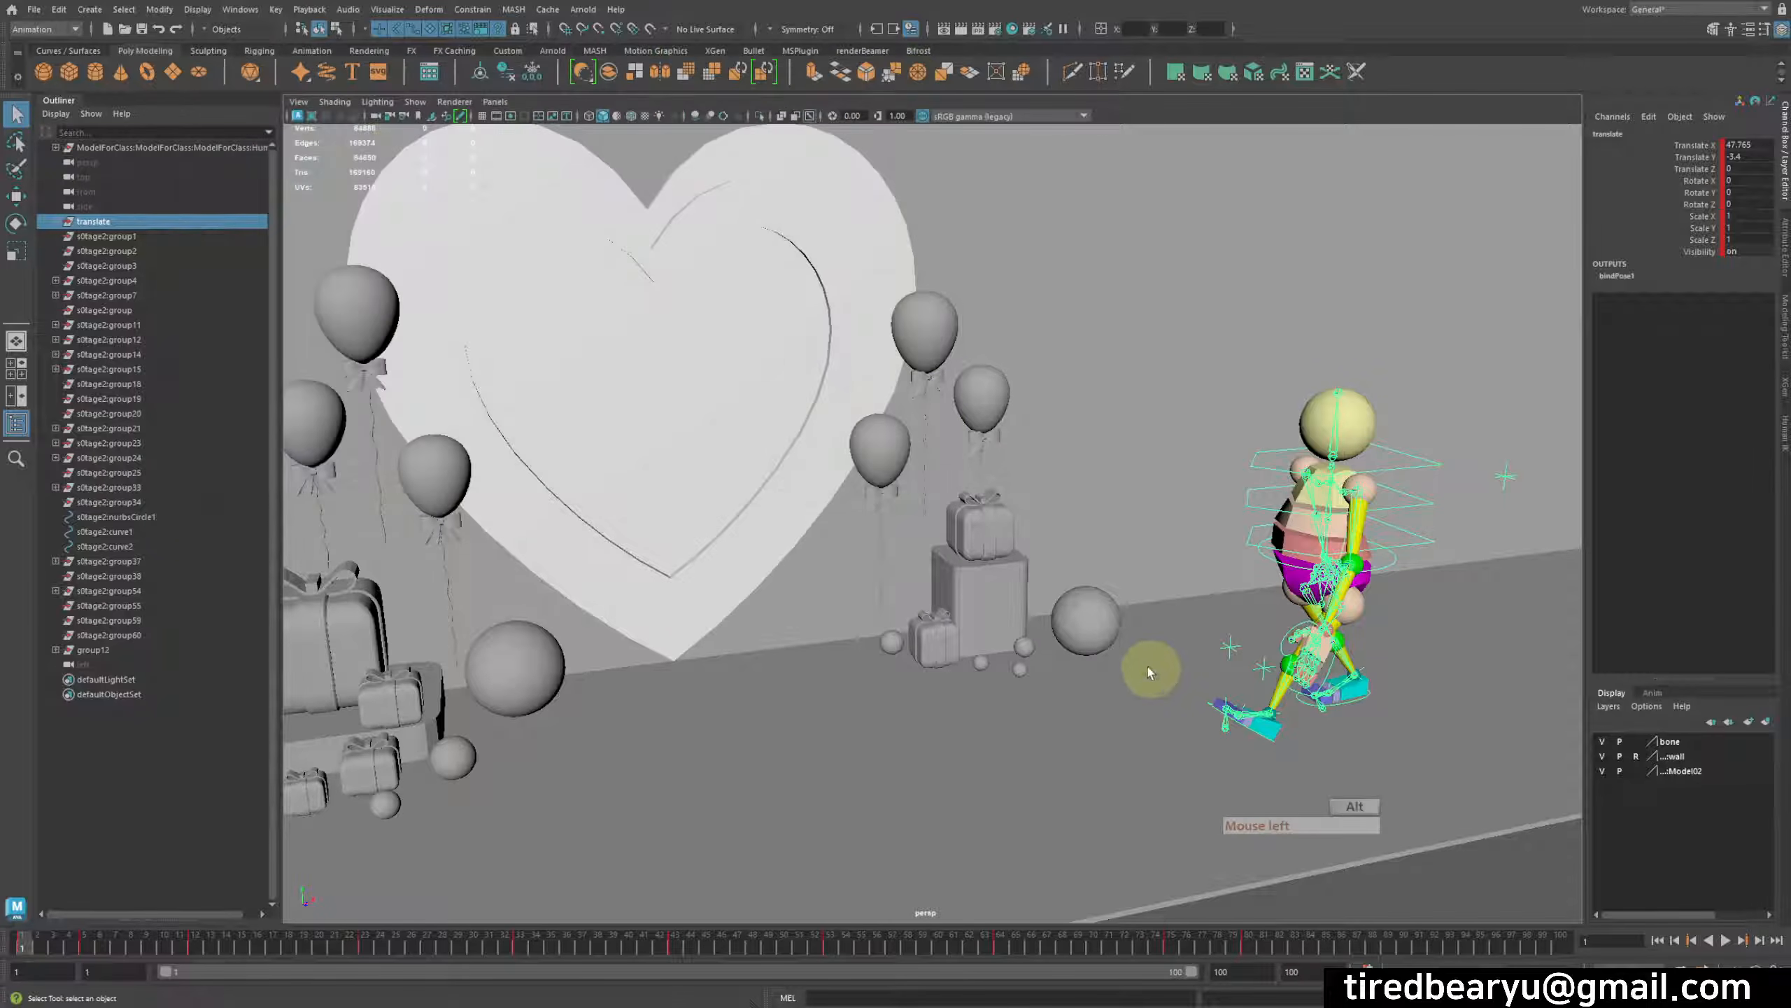
pyautogui.keyDown('alt'); pyautogui.moveTo(1152, 672); pyautogui.dragTo(1004, 576, button='middle'); pyautogui.keyUp('alt')
pyautogui.keyDown('alt'); pyautogui.moveTo(1003, 576); pyautogui.dragTo(1185, 636, button='right'); pyautogui.keyUp('alt')
pyautogui.keyDown('alt'); pyautogui.moveTo(1235, 699); pyautogui.dragTo(1241, 670); pyautogui.keyUp('alt')
pyautogui.keyDown('alt'); pyautogui.moveTo(1269, 698); pyautogui.dragTo(1125, 599, button='middle'); pyautogui.keyUp('alt')
pyautogui.keyDown('alt'); pyautogui.moveTo(1125, 599); pyautogui.dragTo(1107, 613); pyautogui.keyUp('alt')
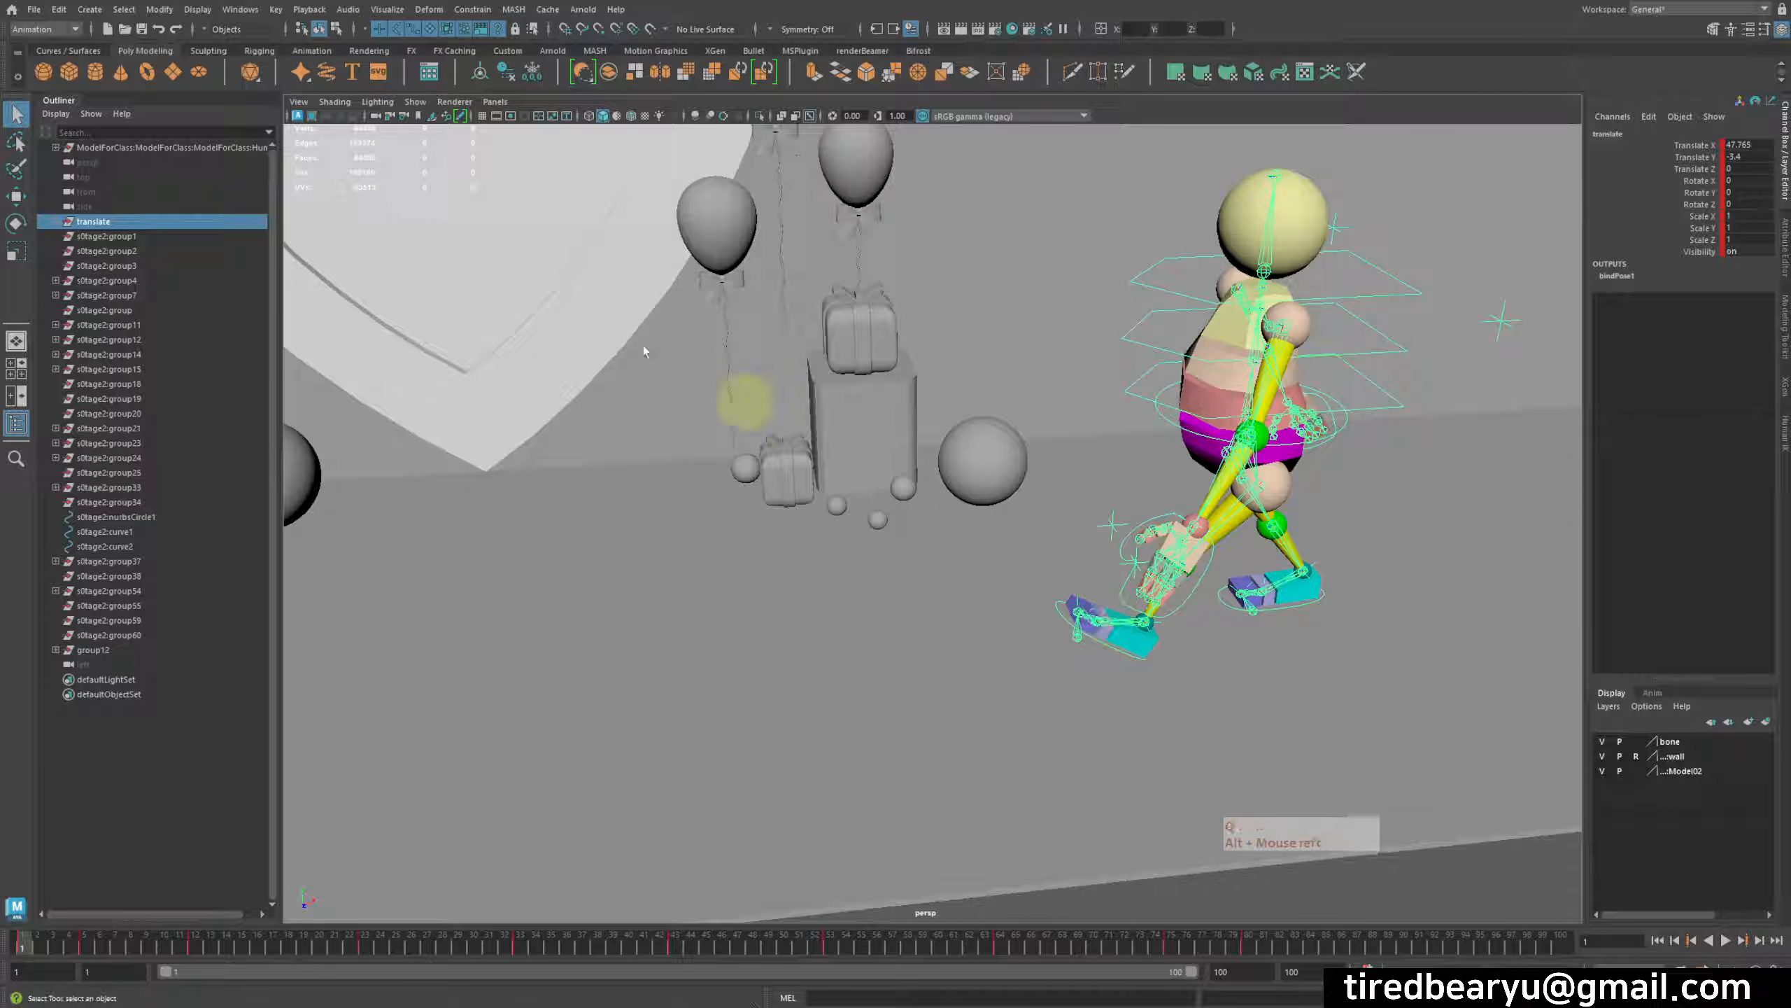
# Step: Scrub the walk from frame 1 to 19 in a wide view of the stage to review the movement
pyautogui.click(115, 223)
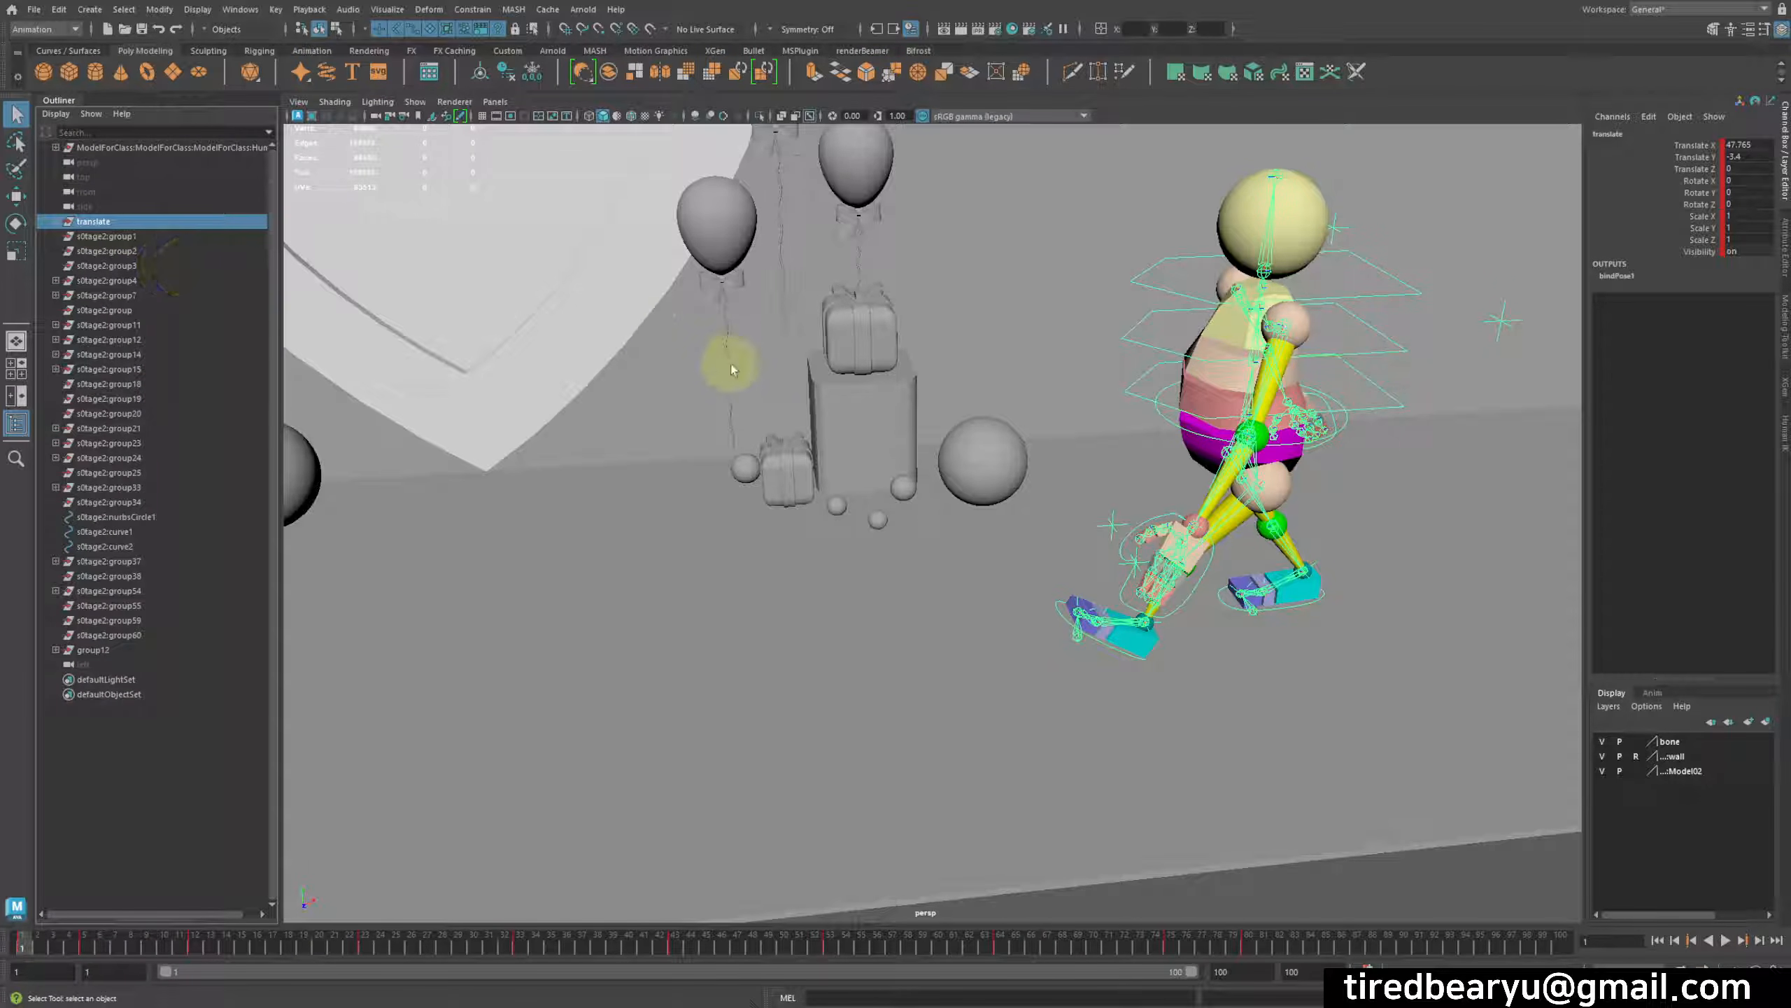
pyautogui.scroll(-1, 1236, 672)
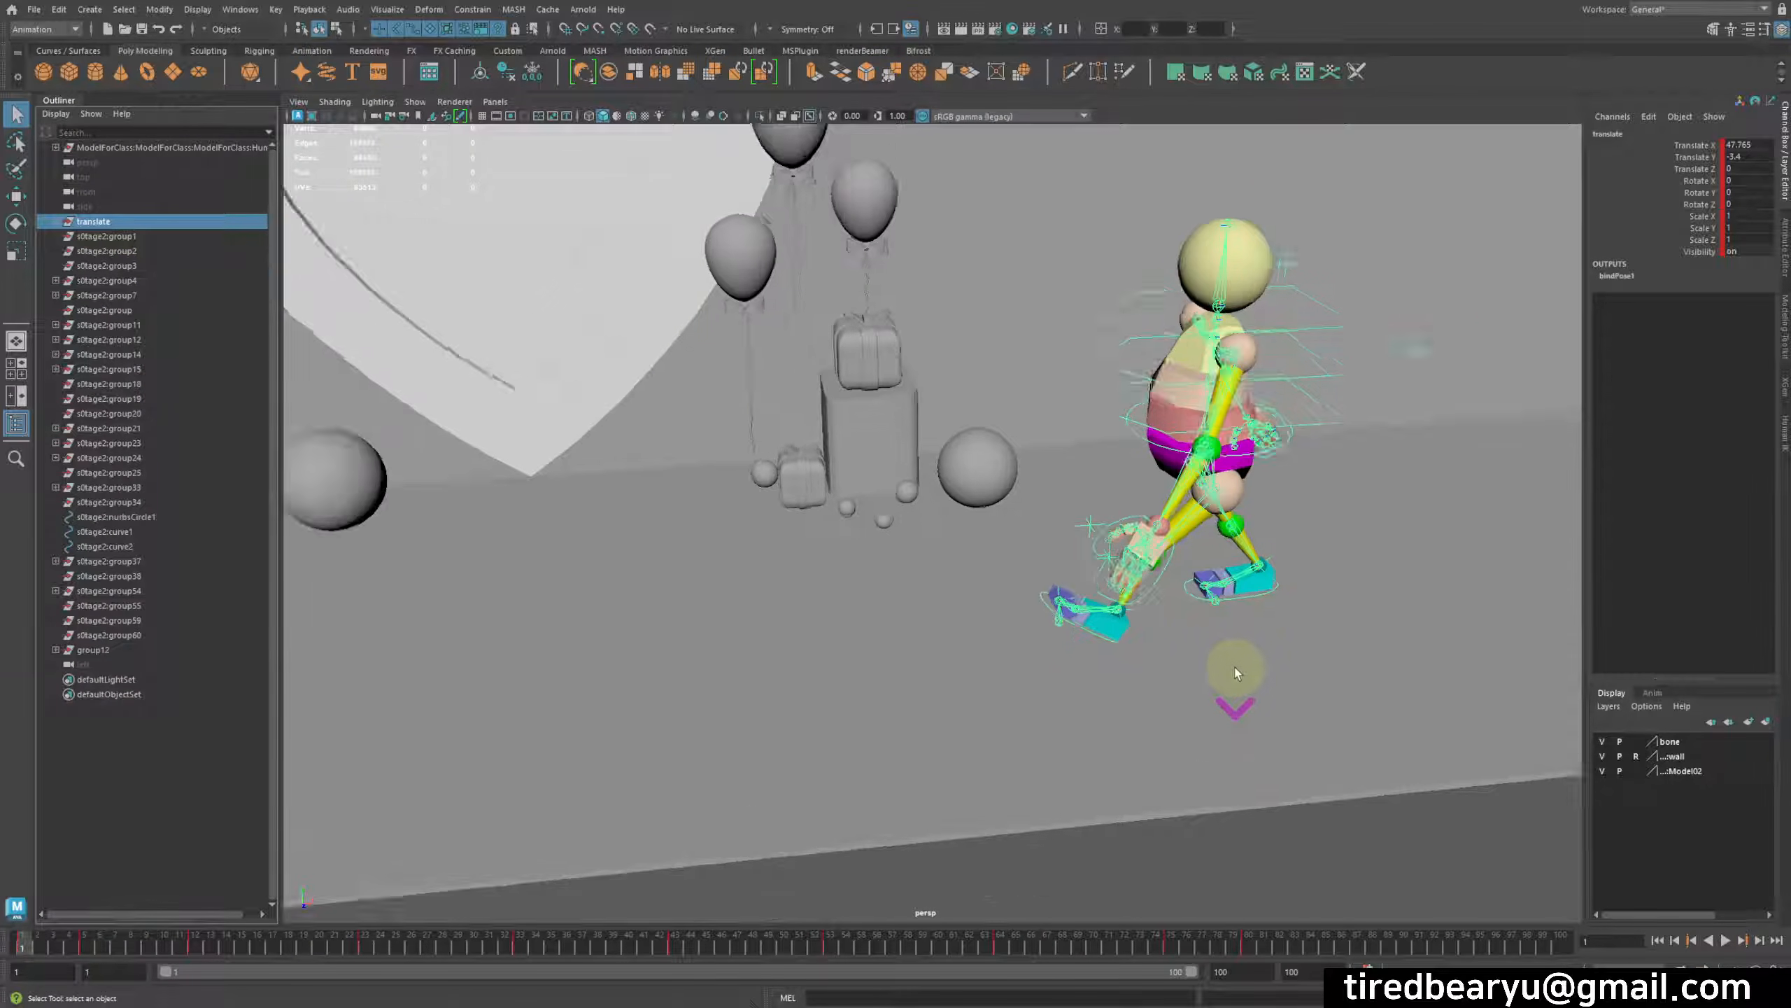
pyautogui.keyDown('alt'); pyautogui.moveTo(1236, 676); pyautogui.dragTo(1084, 648, button='right'); pyautogui.keyUp('alt')
pyautogui.keyDown('alt'); pyautogui.moveTo(1083, 648); pyautogui.dragTo(1148, 633); pyautogui.keyUp('alt')
pyautogui.keyDown('alt'); pyautogui.moveTo(1148, 632); pyautogui.dragTo(1018, 628, button='right'); pyautogui.keyUp('alt')
pyautogui.keyDown('alt'); pyautogui.moveTo(1019, 628); pyautogui.dragTo(1106, 659, button='middle'); pyautogui.keyUp('alt')
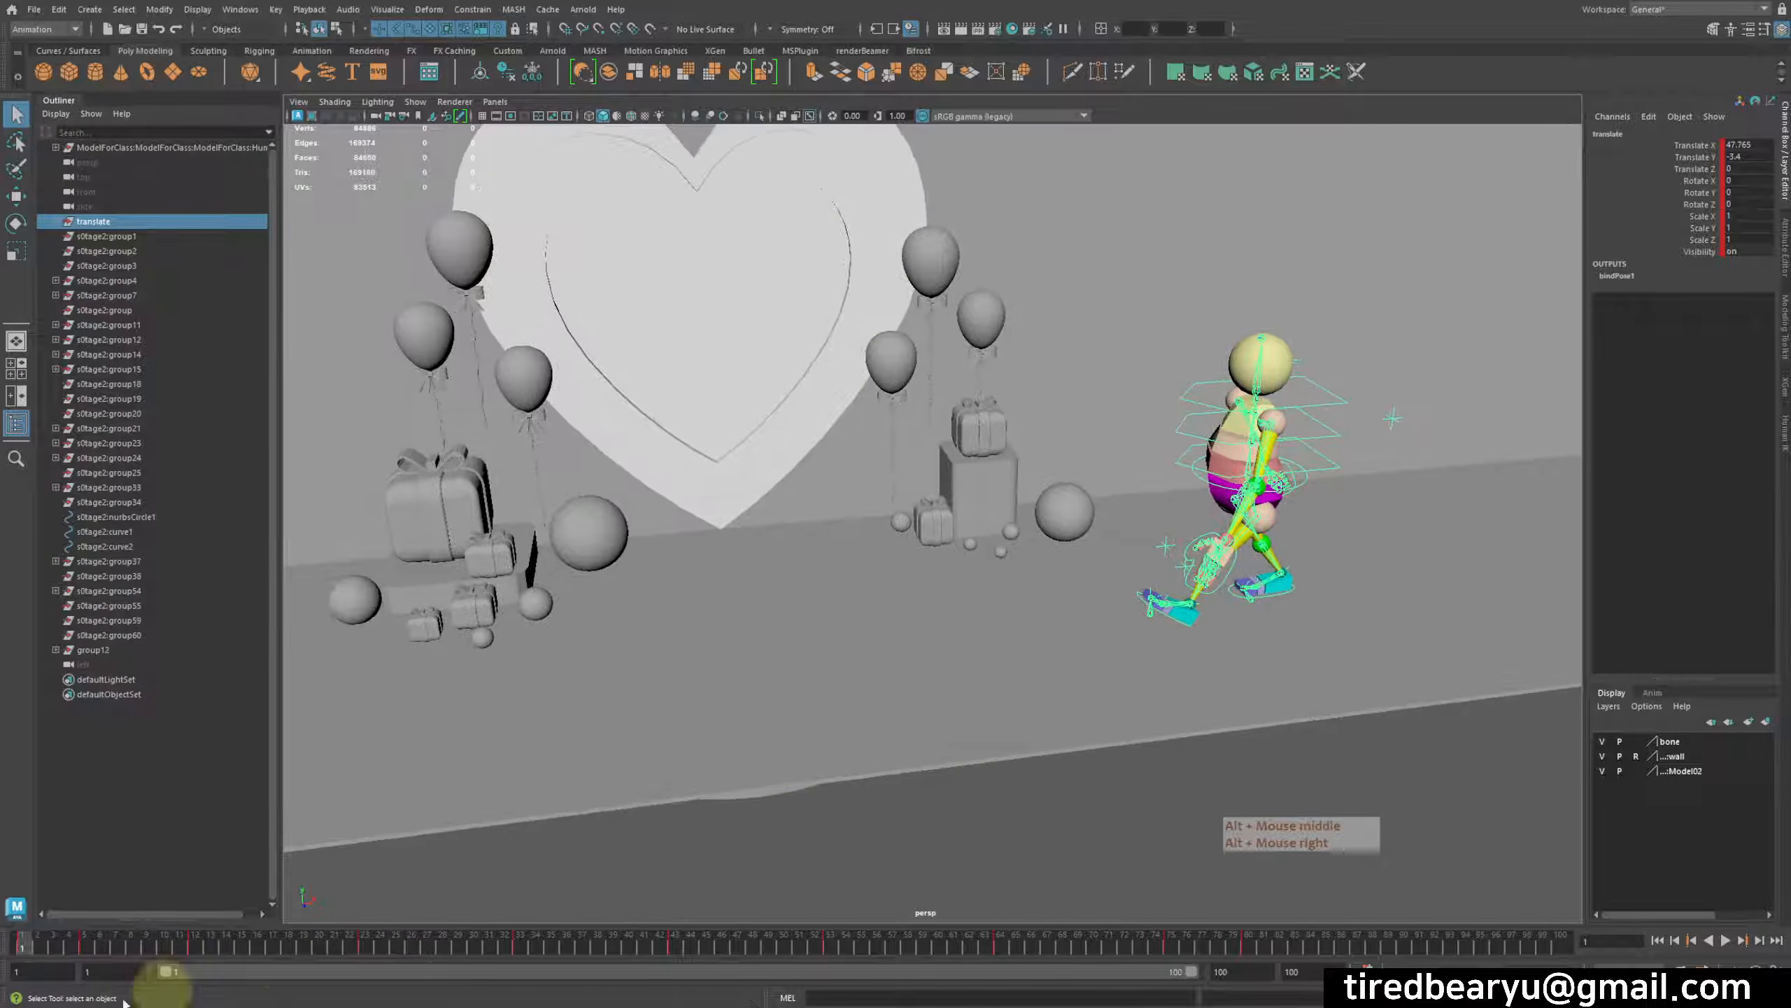
pyautogui.moveTo(26, 946)
pyautogui.mouseDown()
pyautogui.moveTo(429, 999)
pyautogui.moveTo(1046, 999)
pyautogui.moveTo(923, 944)
pyautogui.moveTo(4, 946)
pyautogui.mouseUp()
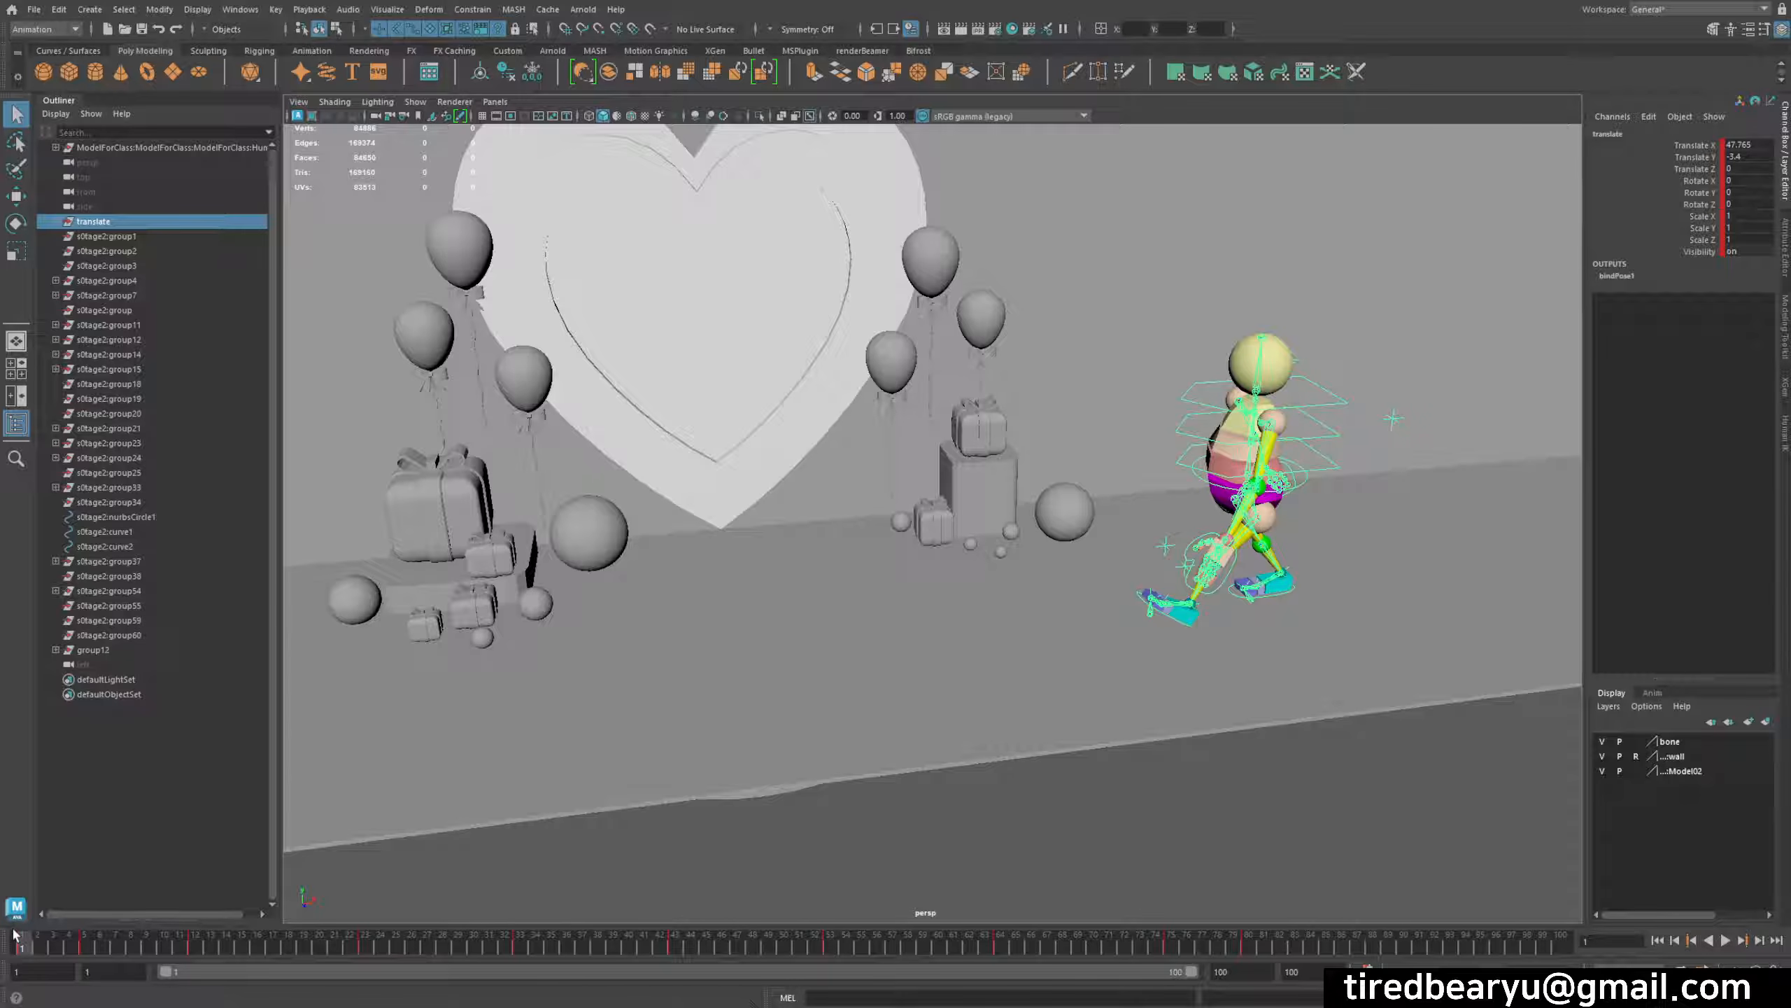
pyautogui.moveTo(19, 944); pyautogui.dragTo(299, 988)
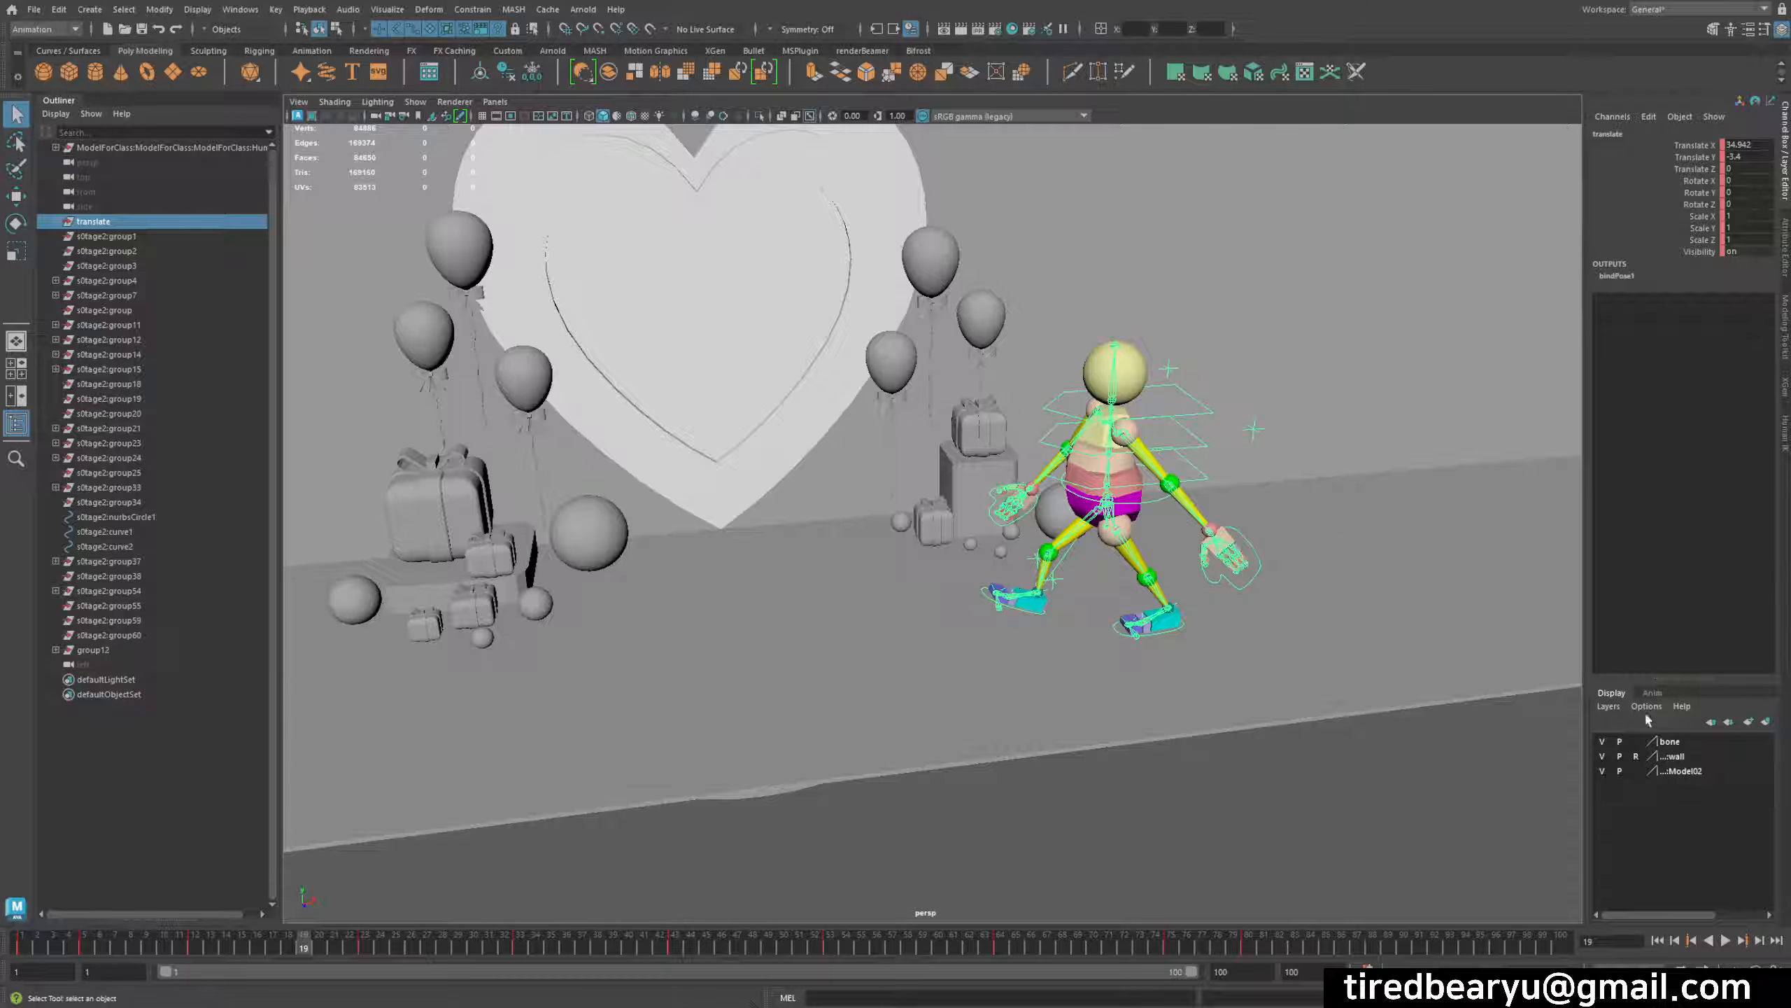
# Step: Expand the translate group in the Outliner to reveal its child group
pyautogui.click(79, 223)
pyautogui.click(56, 223)
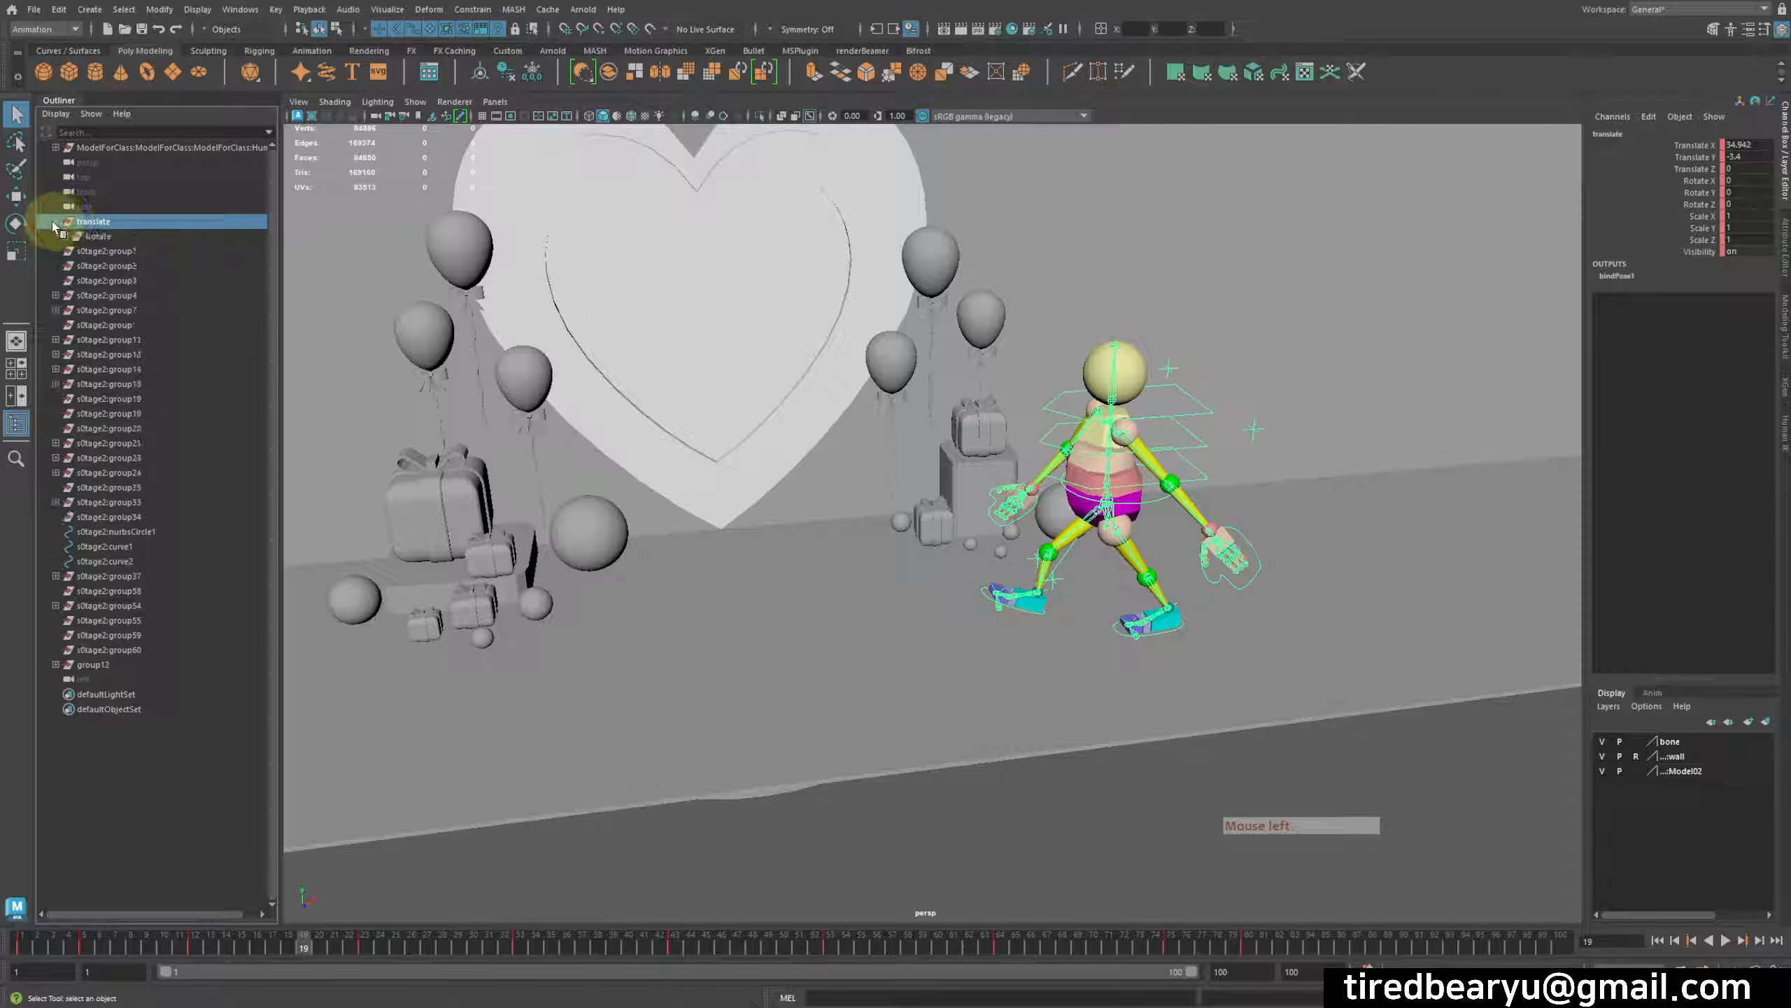